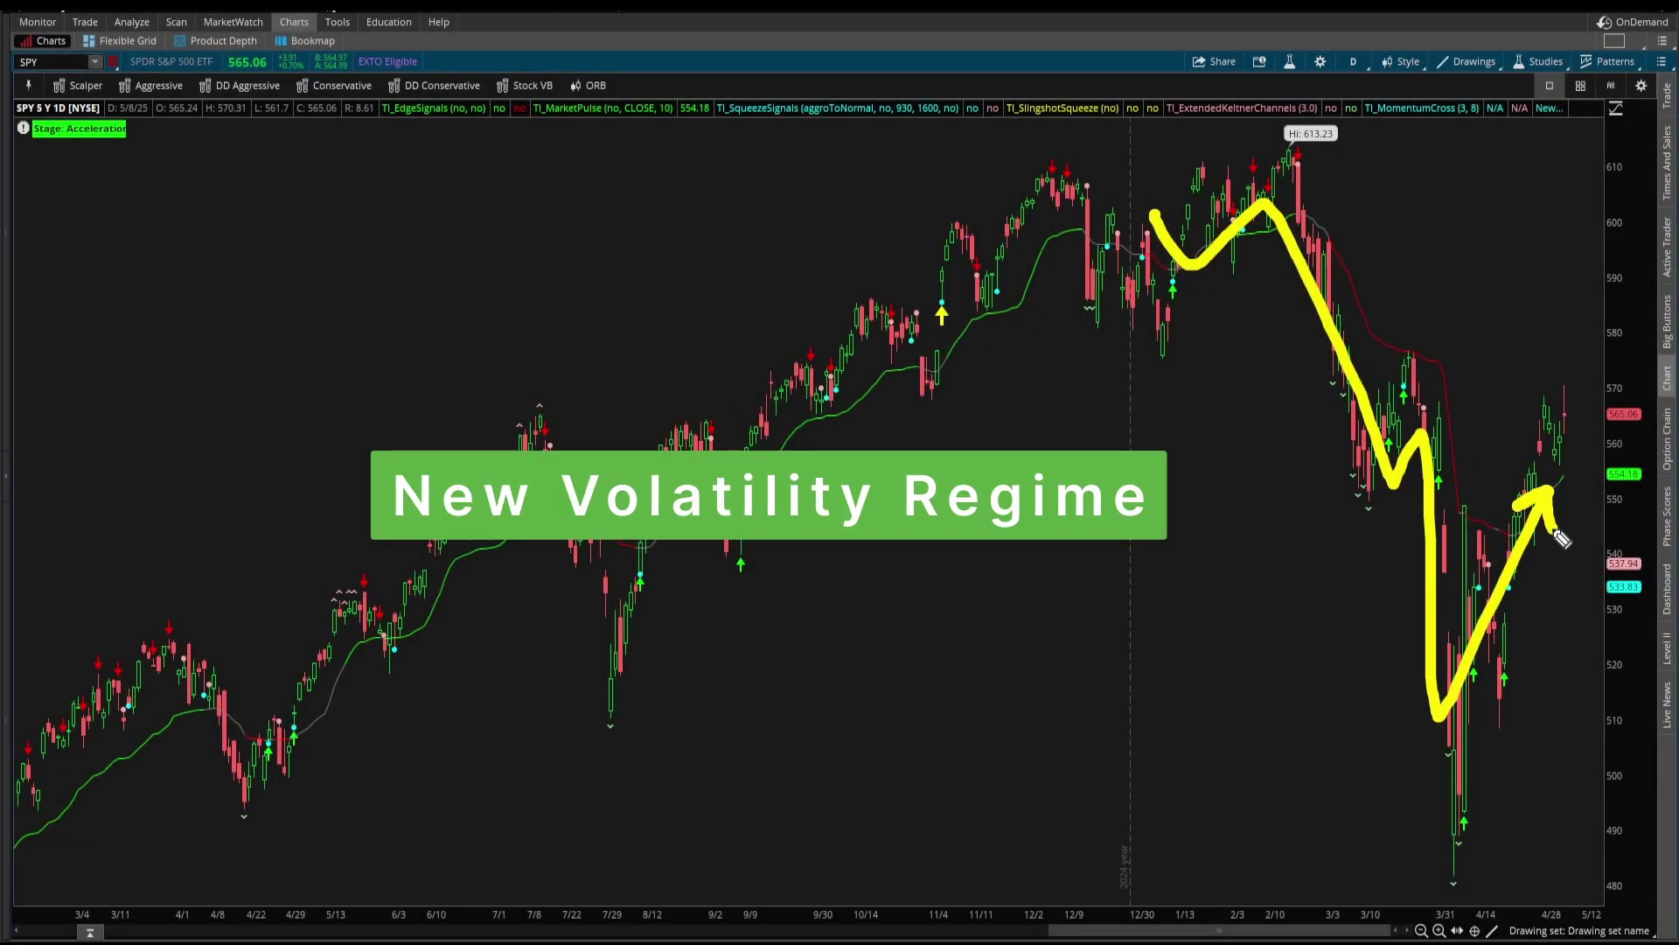
Clear the drawn annotations and switch the SPY chart to the one-day, one-minute time frame.
key(e)
click(1351, 64)
click(1321, 145)
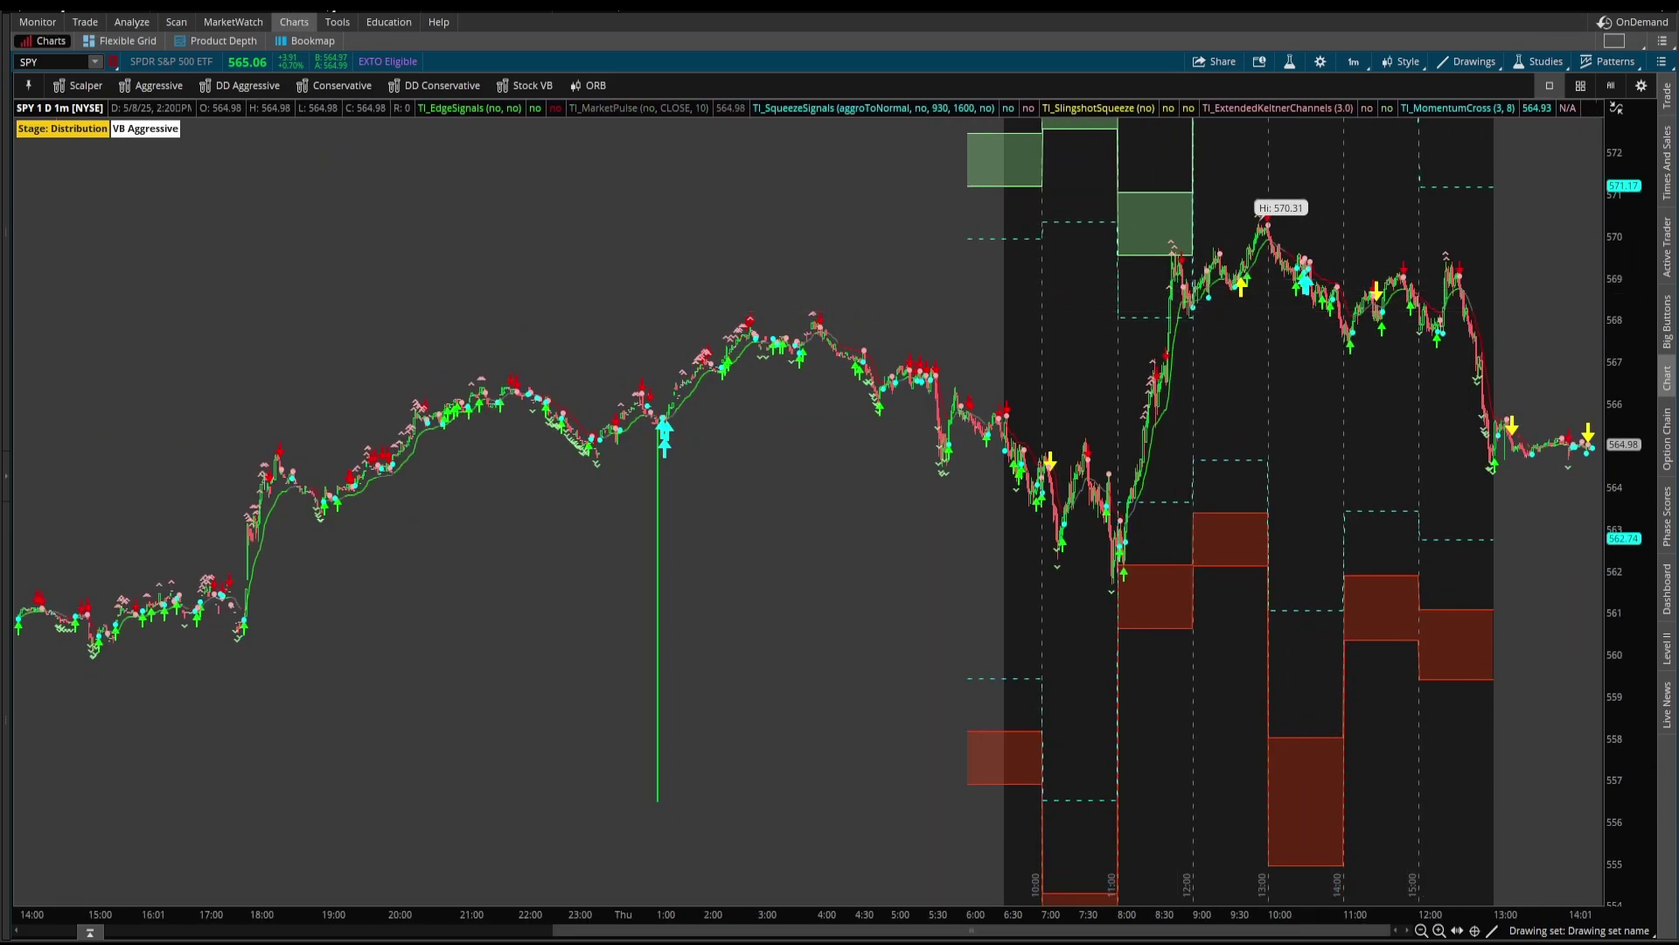
Mark the price range between about 568 and 571 with two horizontal pen lines and clear them.
drag(1116, 312, 1298, 311)
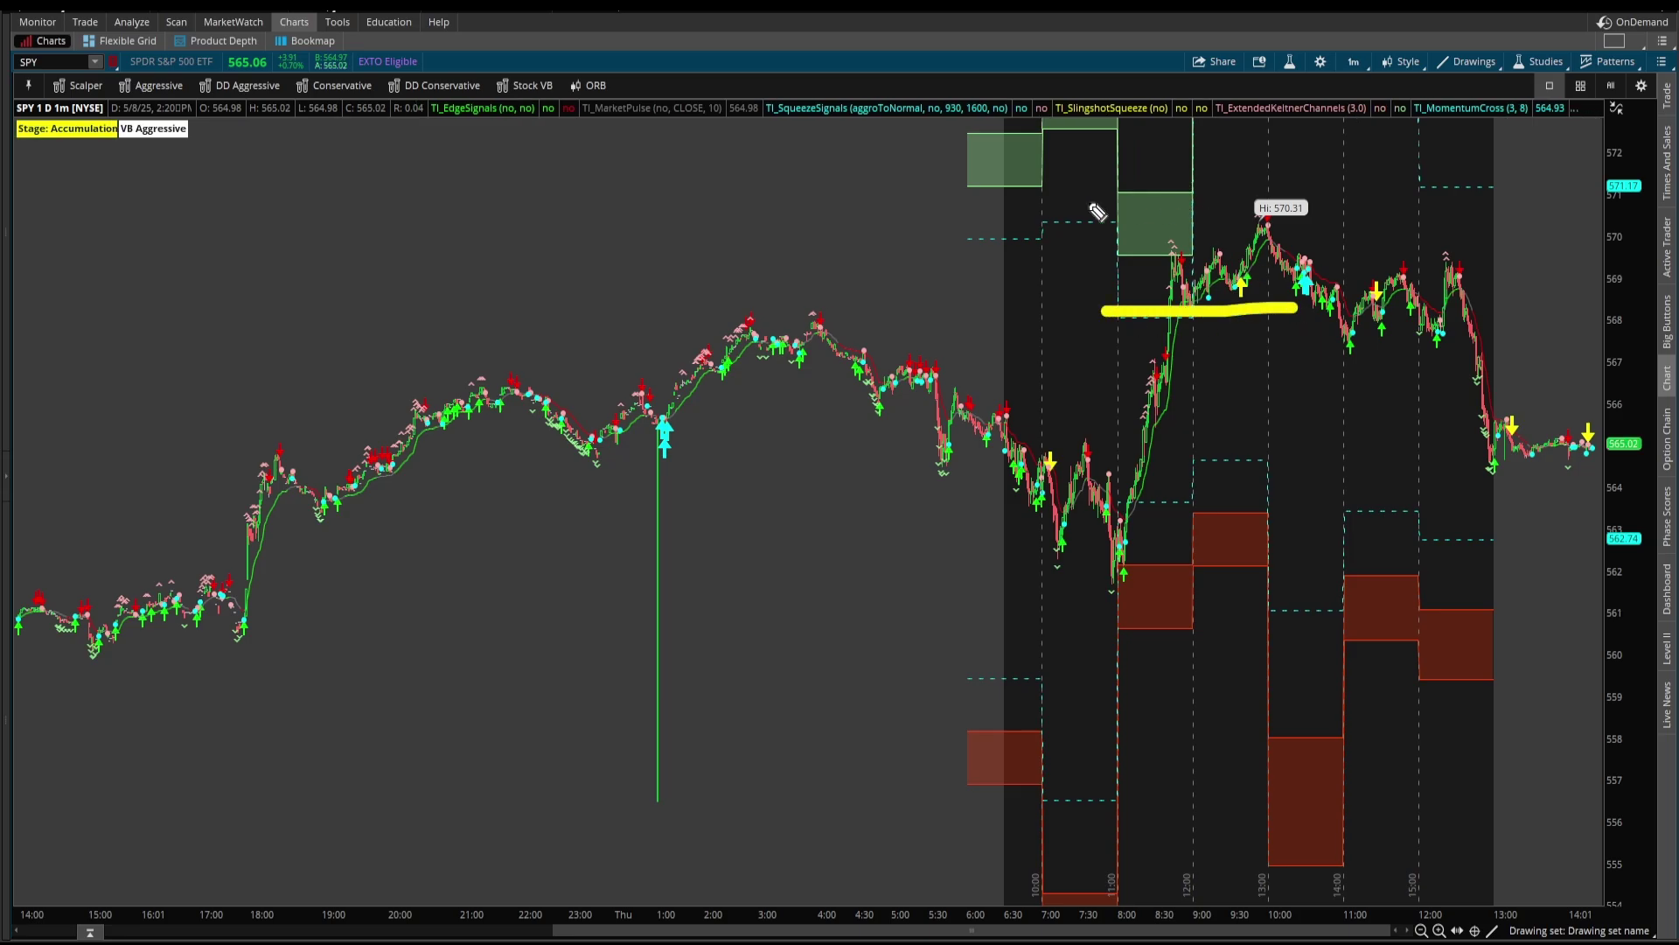
drag(1091, 203, 1381, 203)
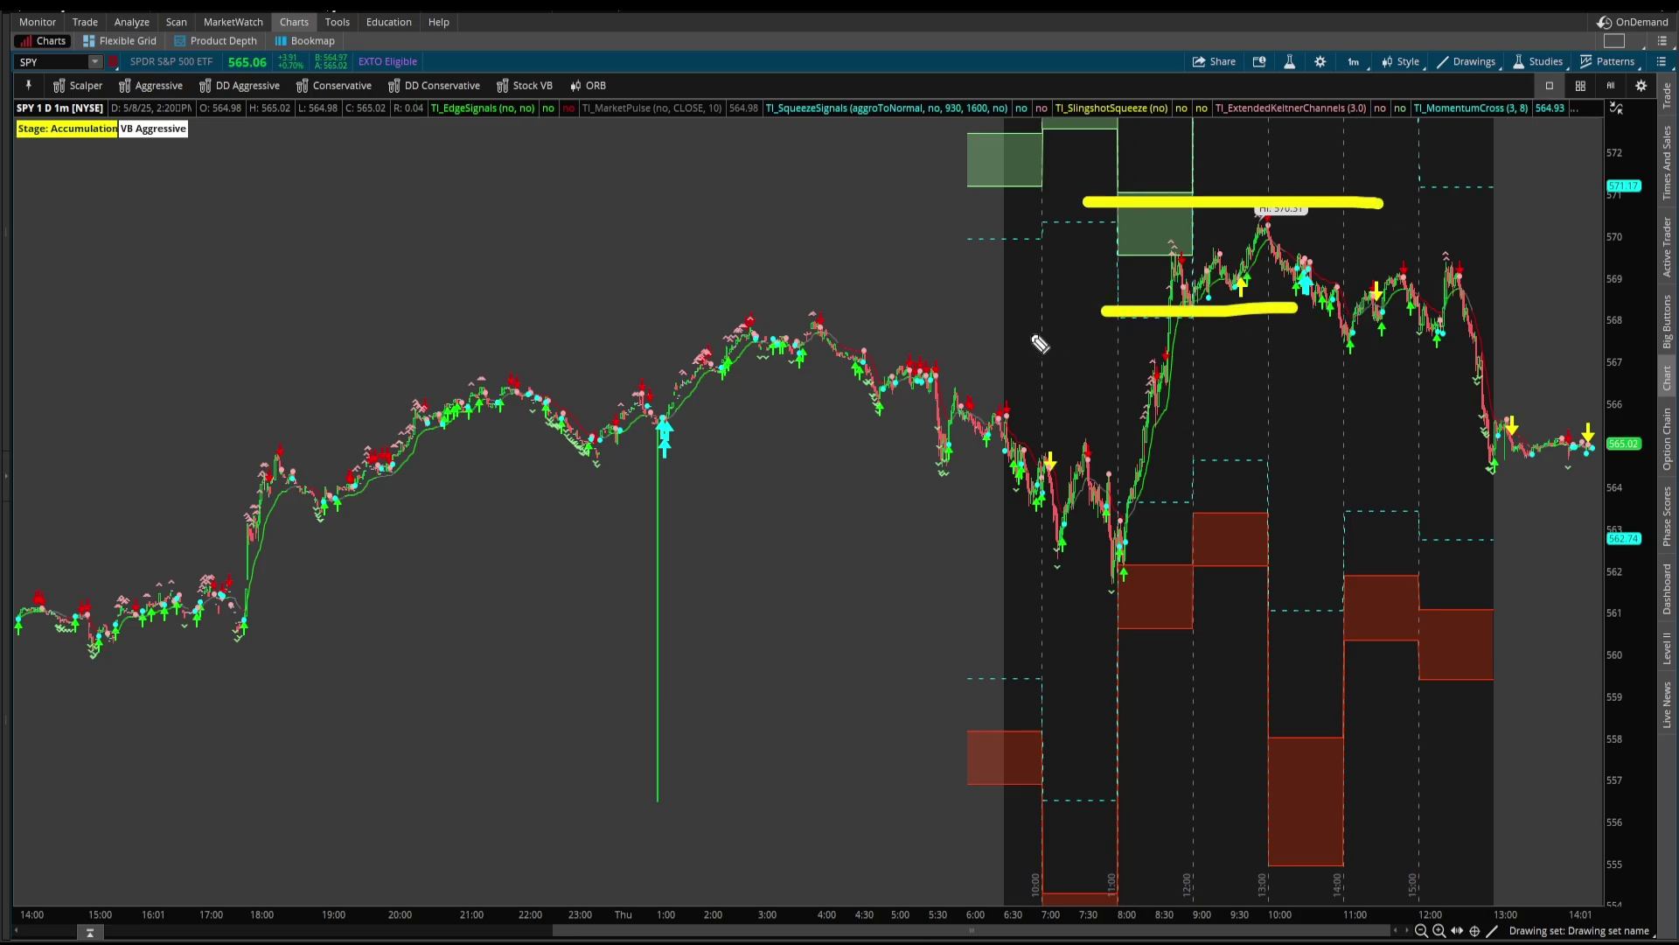
key(Escape)
Zoom the chart in on the May 8 trading session and write a double-underlined "STOCK VB" below the midday candles.
drag(837, 155, 1594, 621)
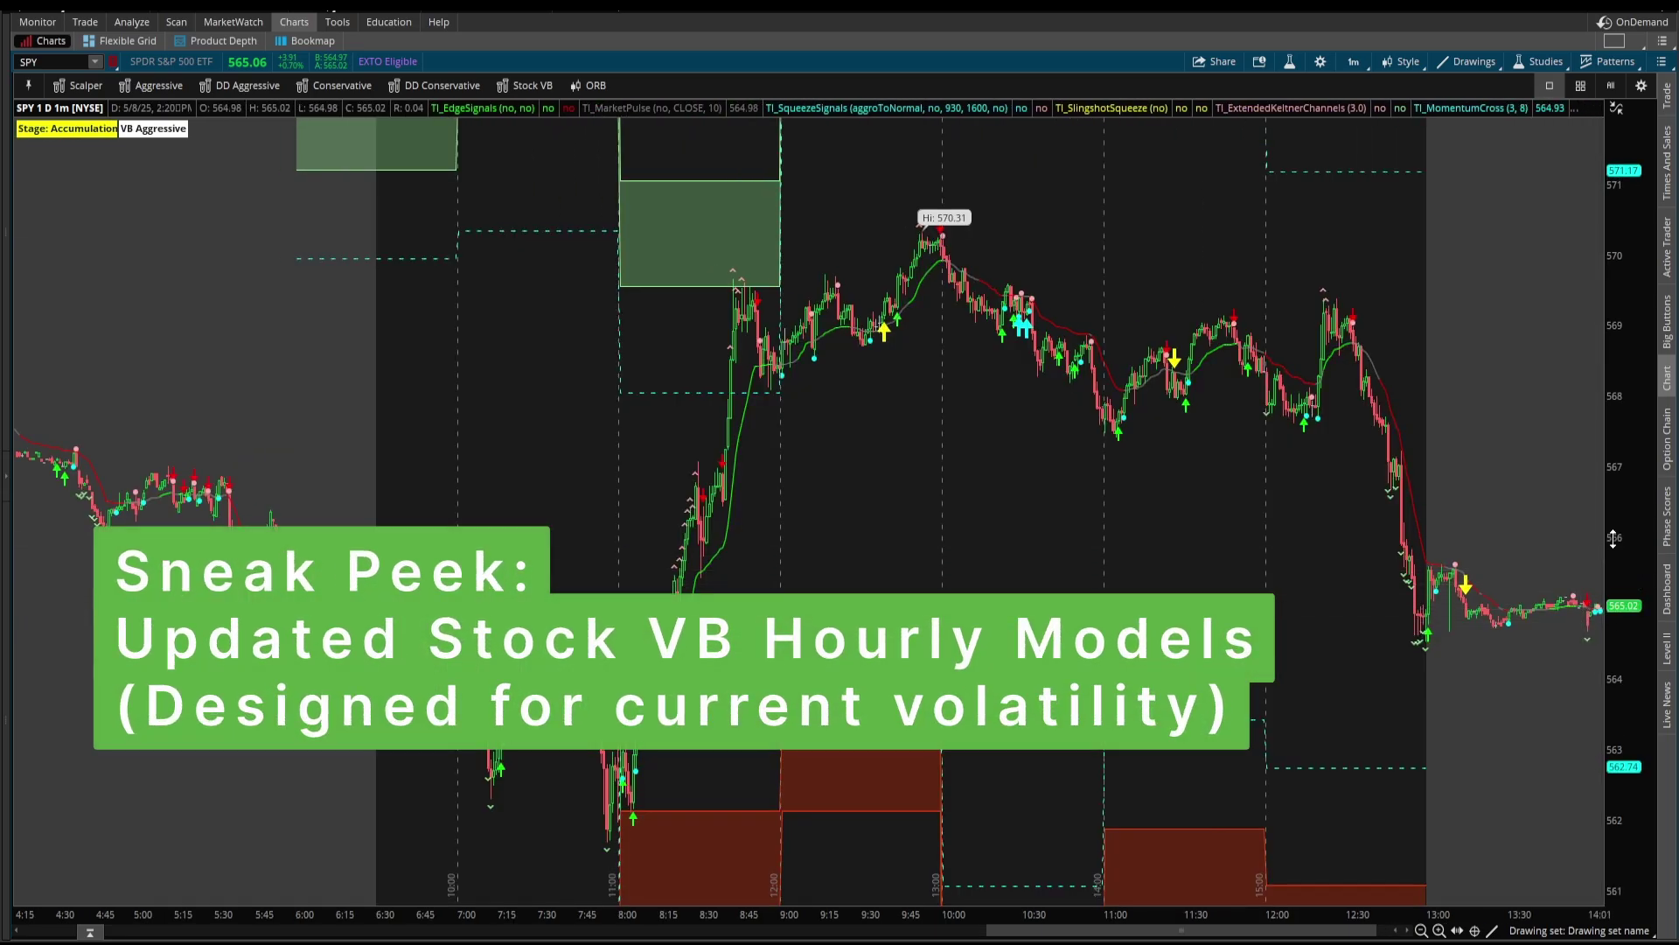
drag(1623, 350, 1623, 386)
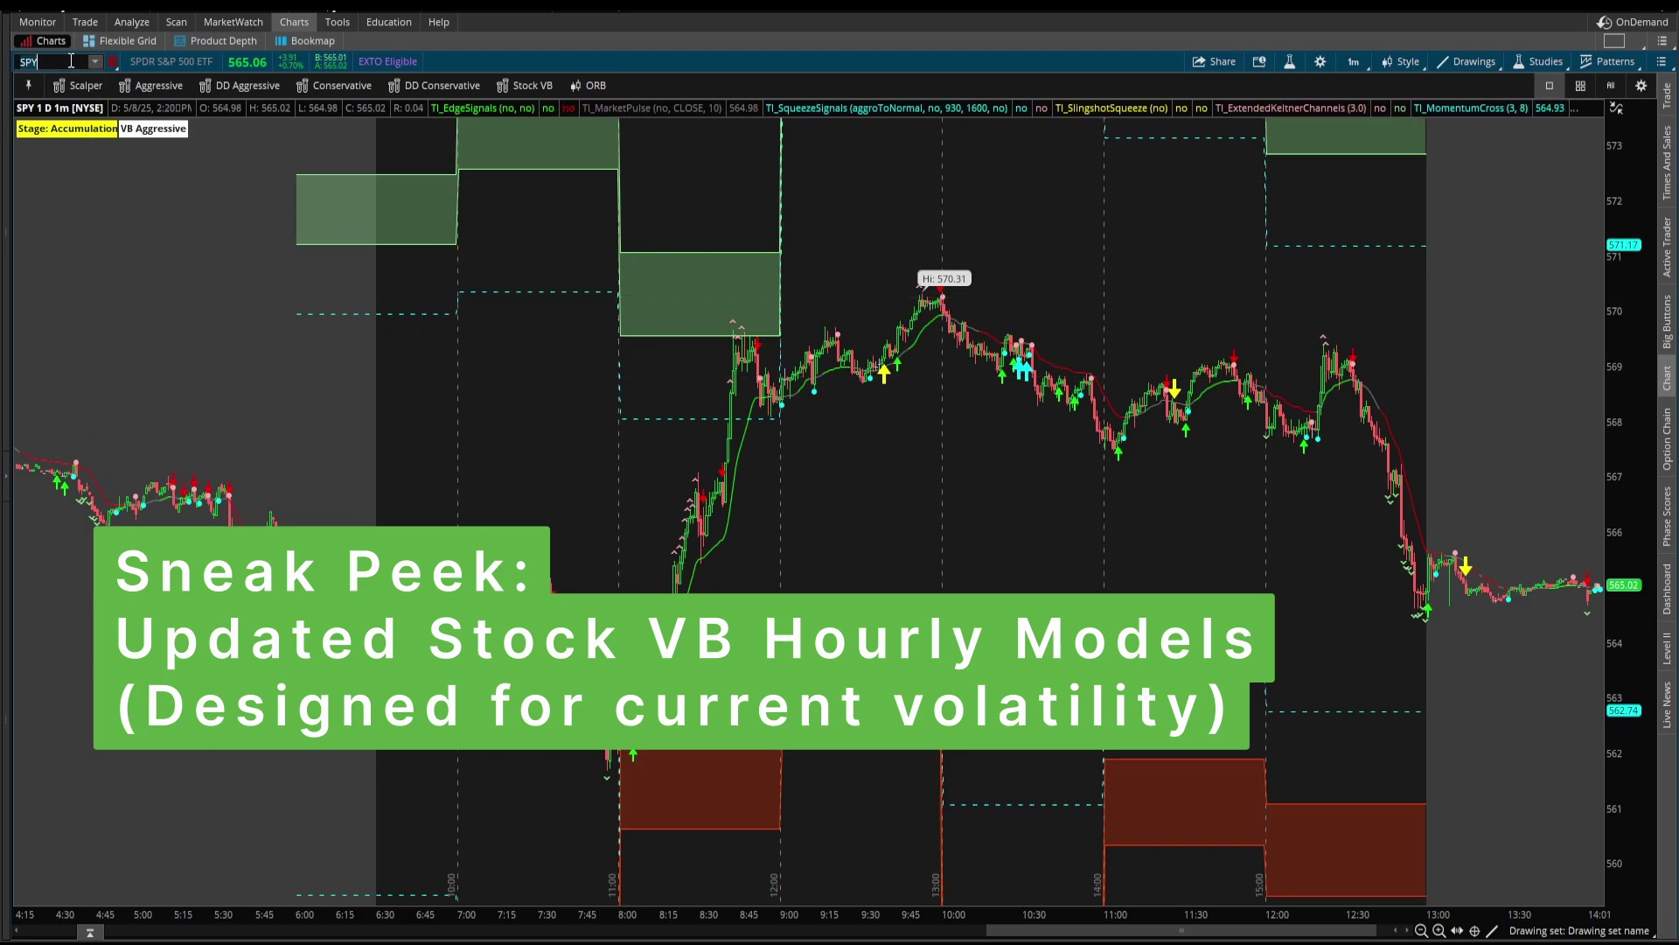
mouse_move(905, 503)
mouse_down()
mouse_move(871, 522)
mouse_move(882, 558)
mouse_move(956, 511)
mouse_up()
drag(943, 516, 957, 537)
mouse_move(981, 515)
mouse_down()
mouse_move(979, 530)
mouse_move(1087, 495)
mouse_move(1140, 533)
mouse_move(1005, 645)
mouse_move(1069, 610)
mouse_move(1041, 652)
mouse_move(1118, 658)
mouse_up()
drag(1032, 704, 1122, 690)
Point an arrow at the 8:00–9:00 green zone, mark both its edges and the dashed line below it, and clear the annotations.
mouse_move(911, 238)
mouse_down()
mouse_move(783, 276)
mouse_move(810, 285)
mouse_up()
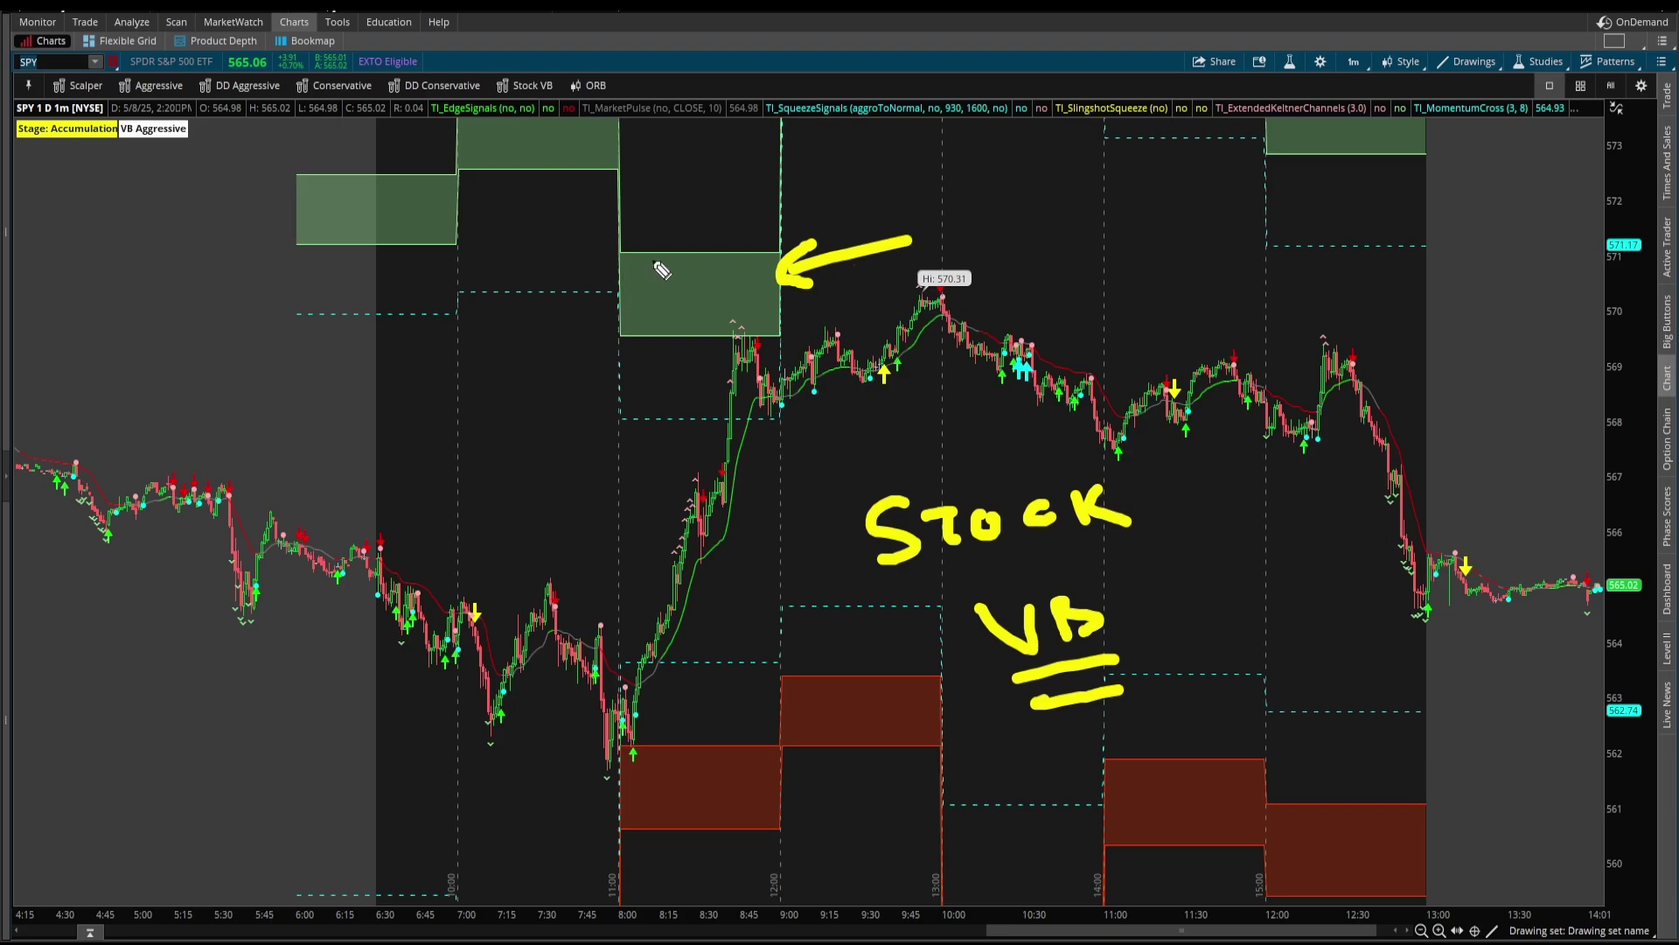
drag(644, 255, 681, 253)
drag(664, 418, 701, 418)
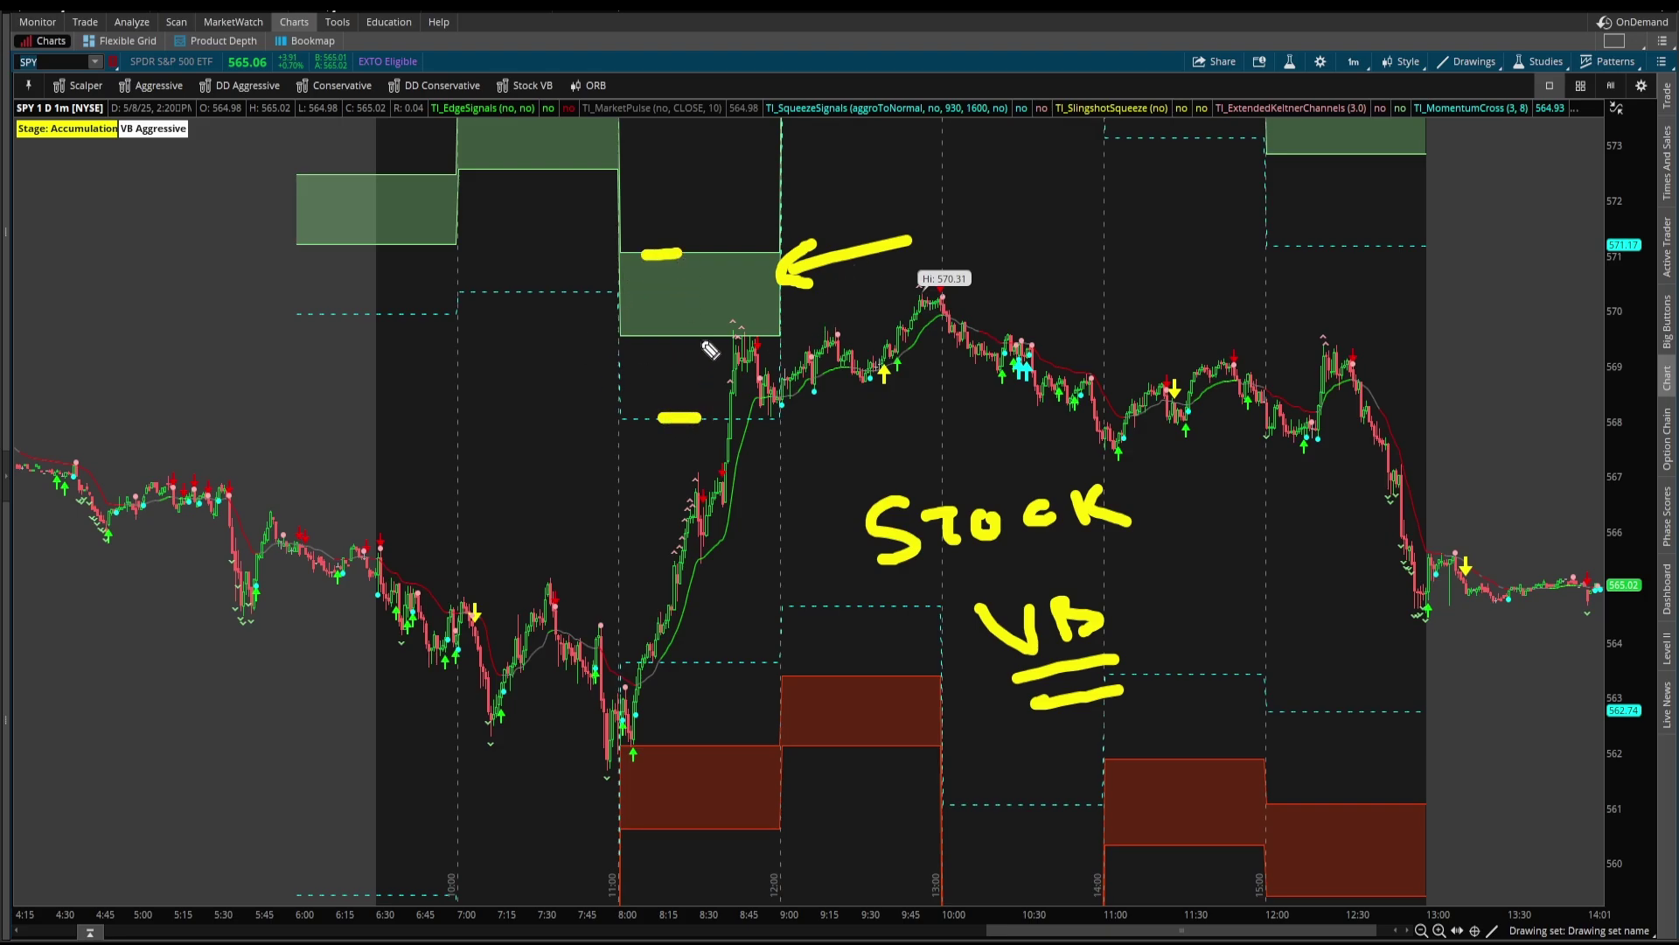
drag(665, 336, 700, 337)
key(e)
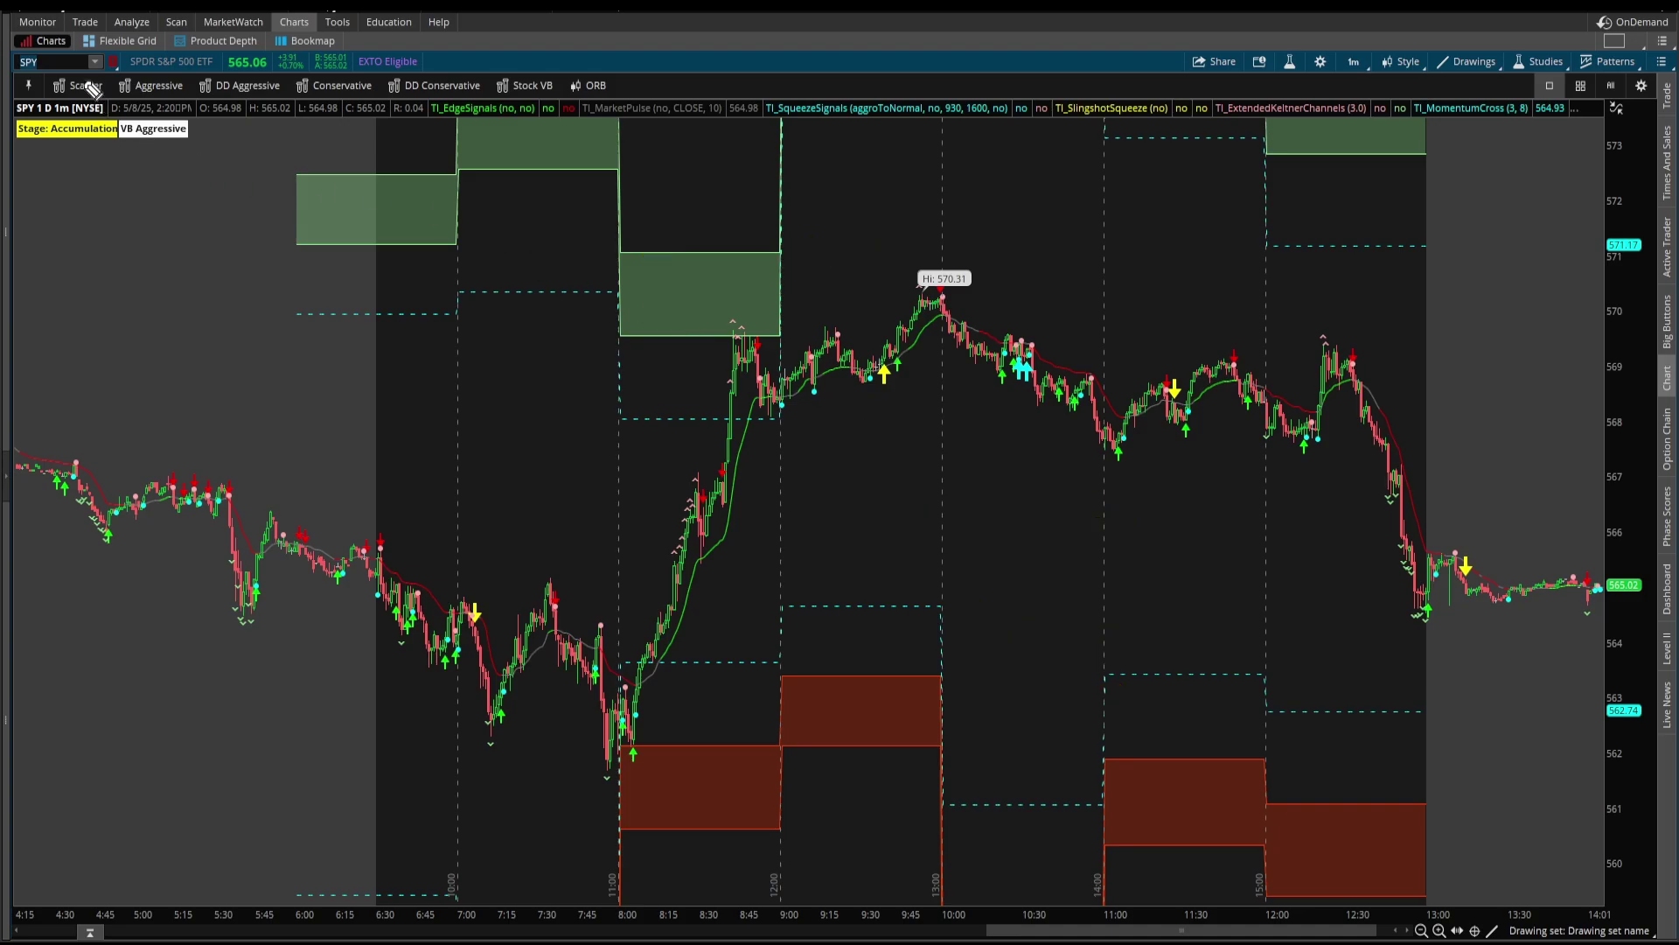
Highlight the SPY ticker symbol with underlines and an arrow, and clear the marks.
drag(18, 79, 51, 90)
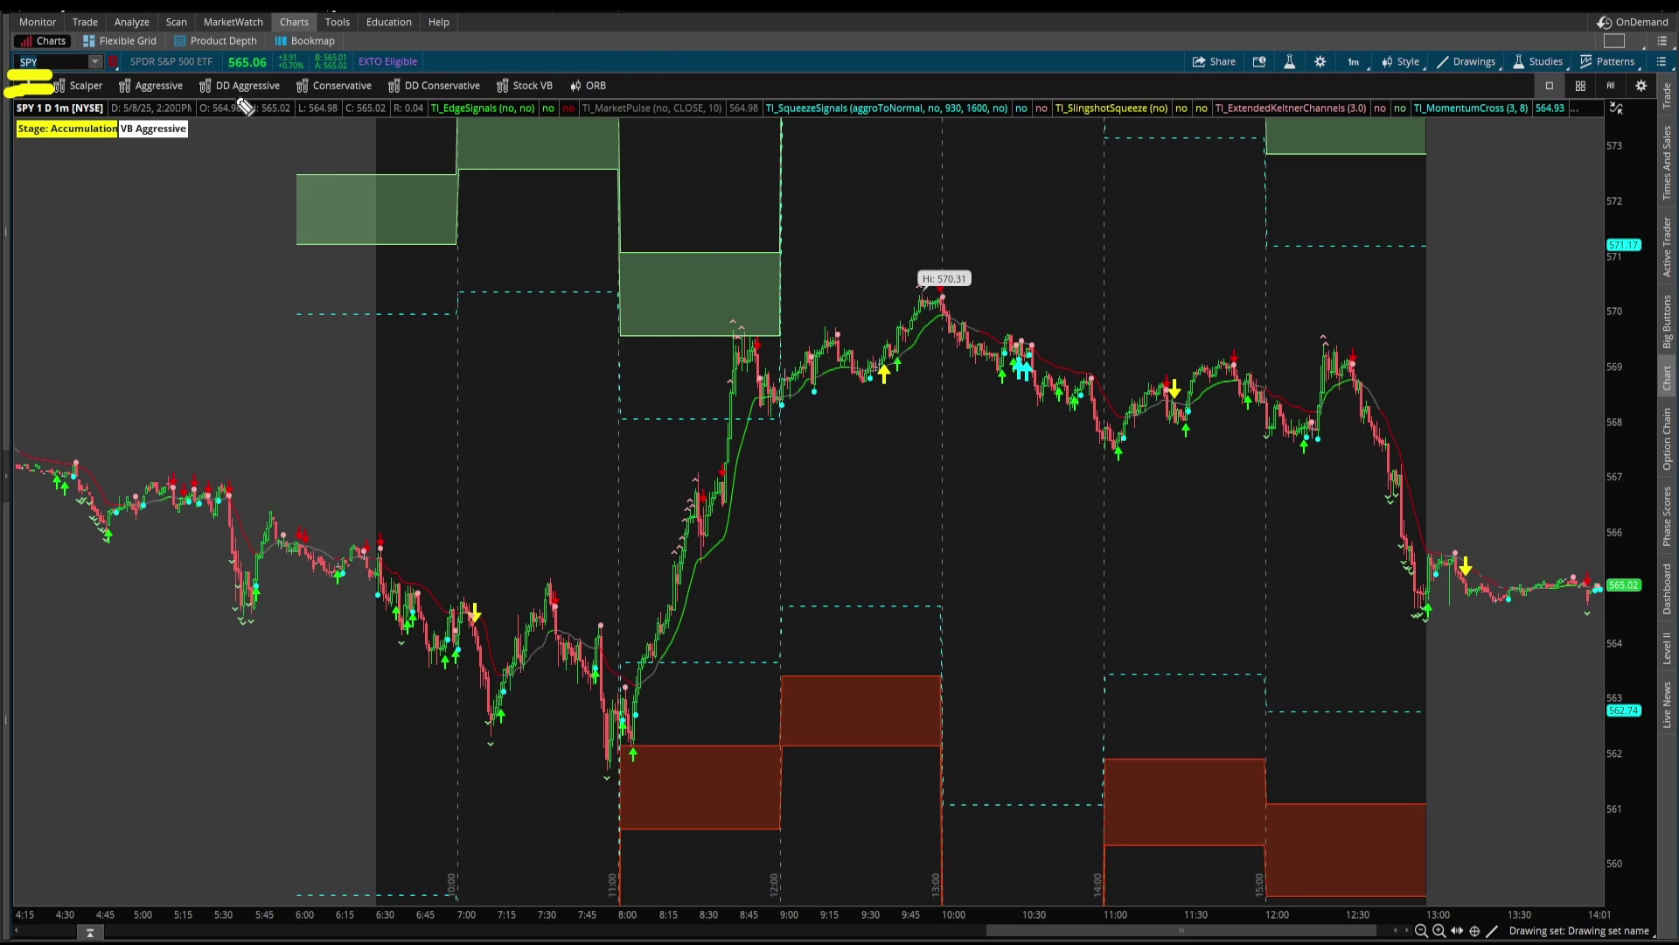
mouse_move(121, 43)
mouse_down()
mouse_move(66, 61)
mouse_move(80, 76)
mouse_up()
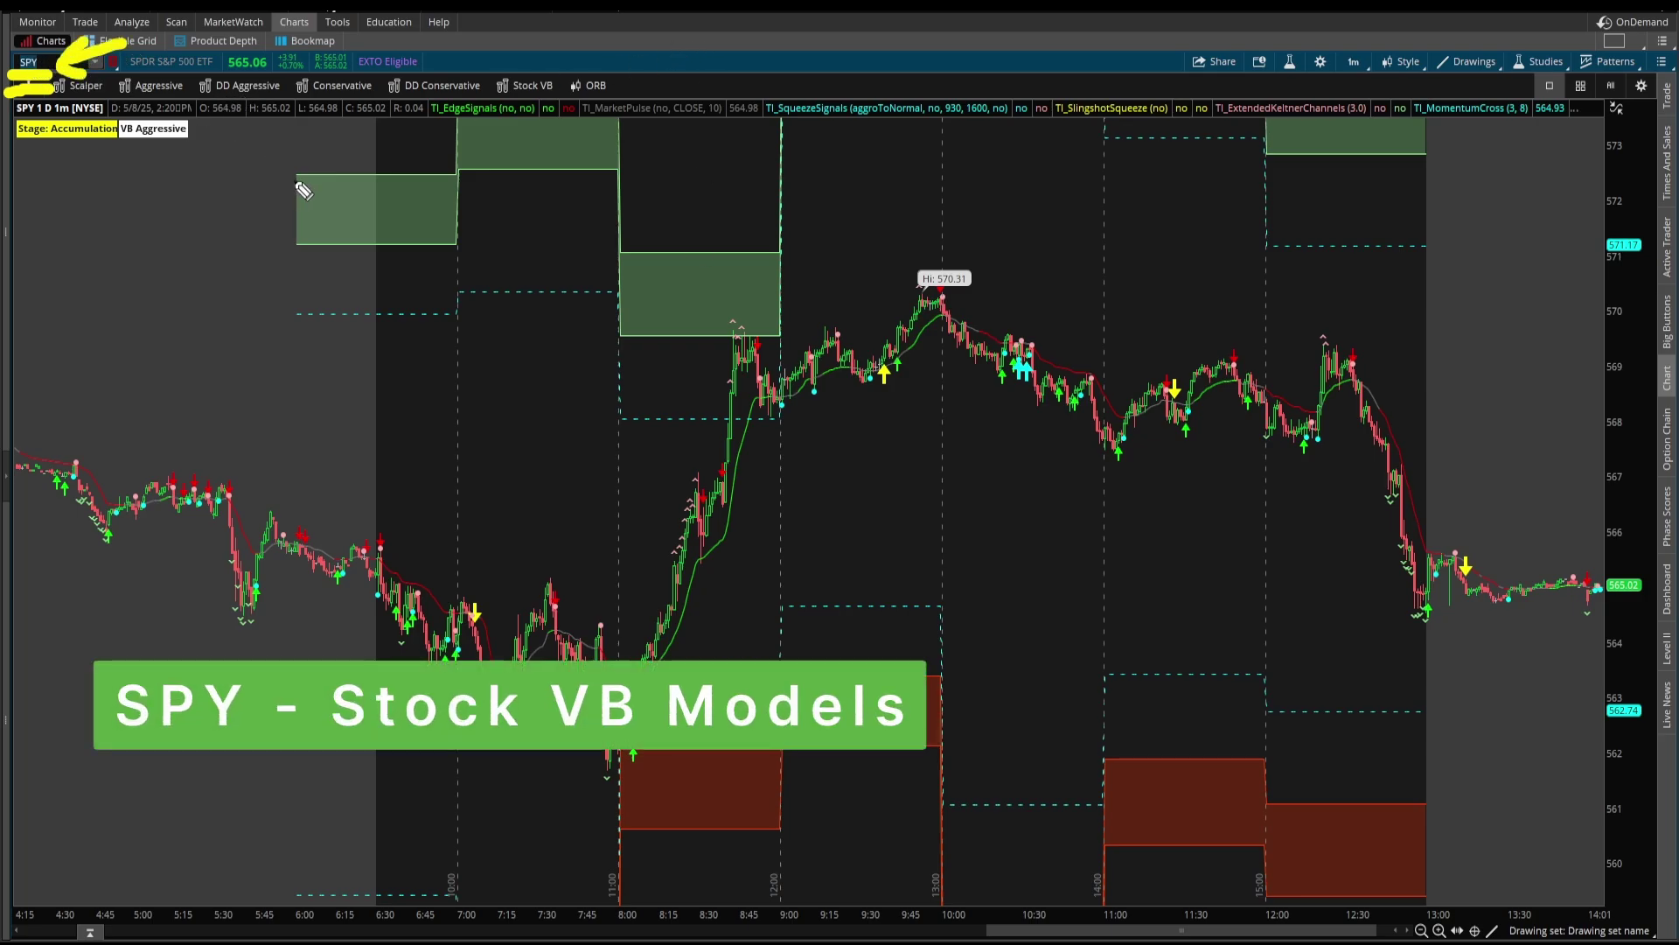
key(e)
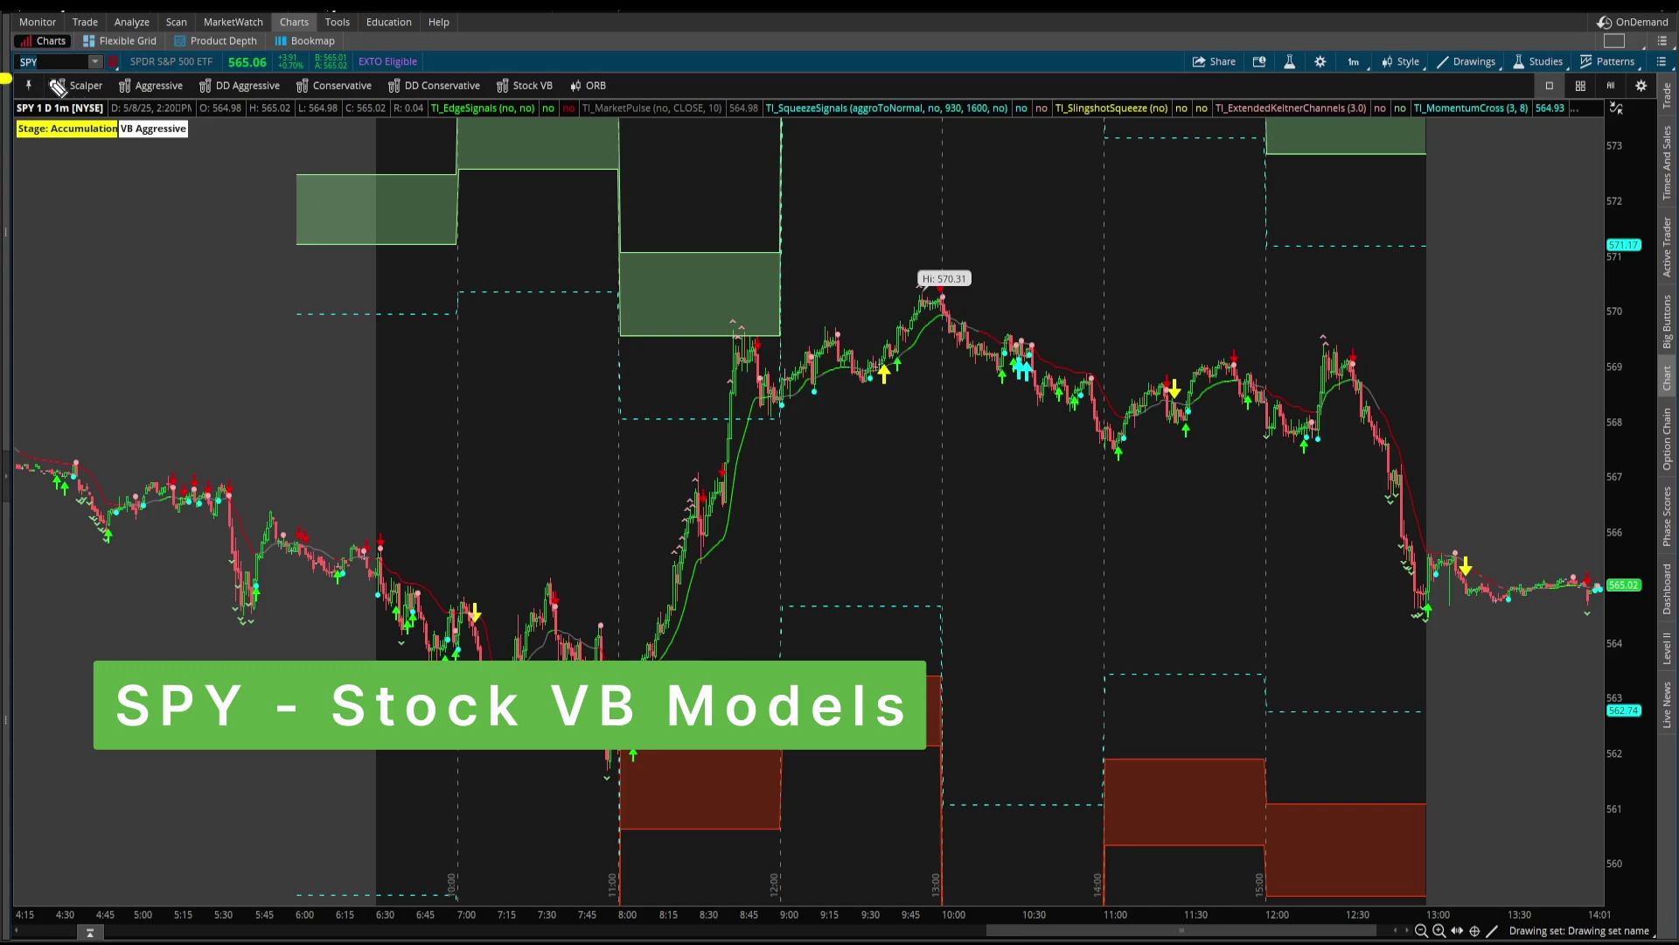
Switch the SPY chart to the 5 Y : 1D time frame and trace the price move following the 613.23 high.
click(1354, 62)
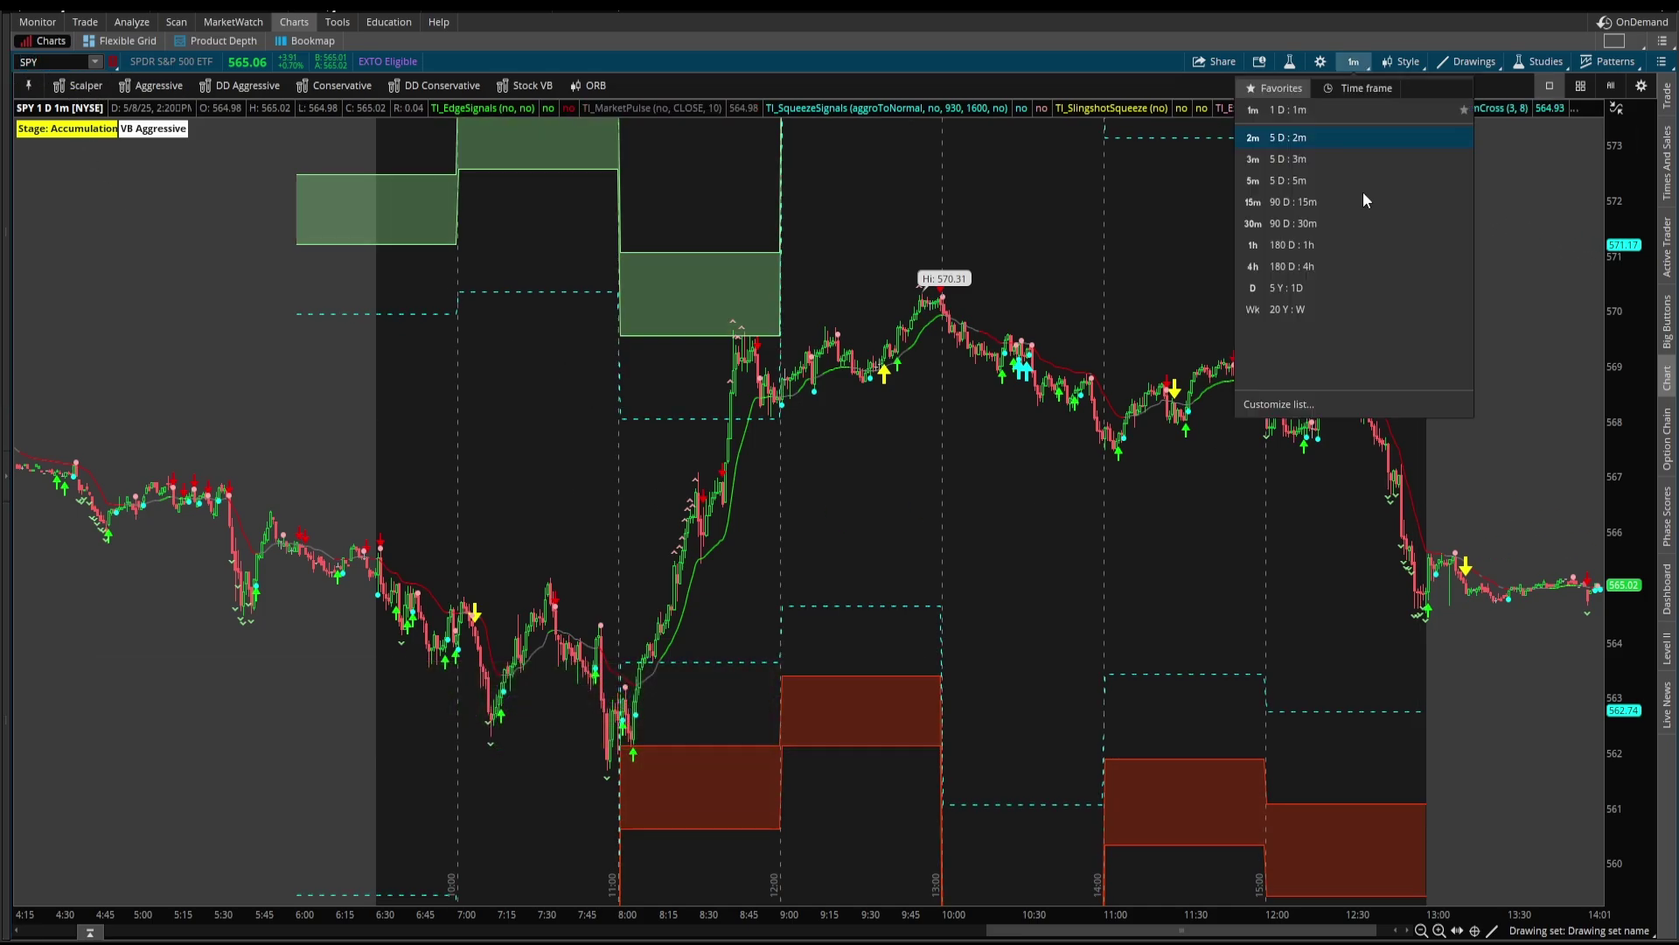
click(1312, 287)
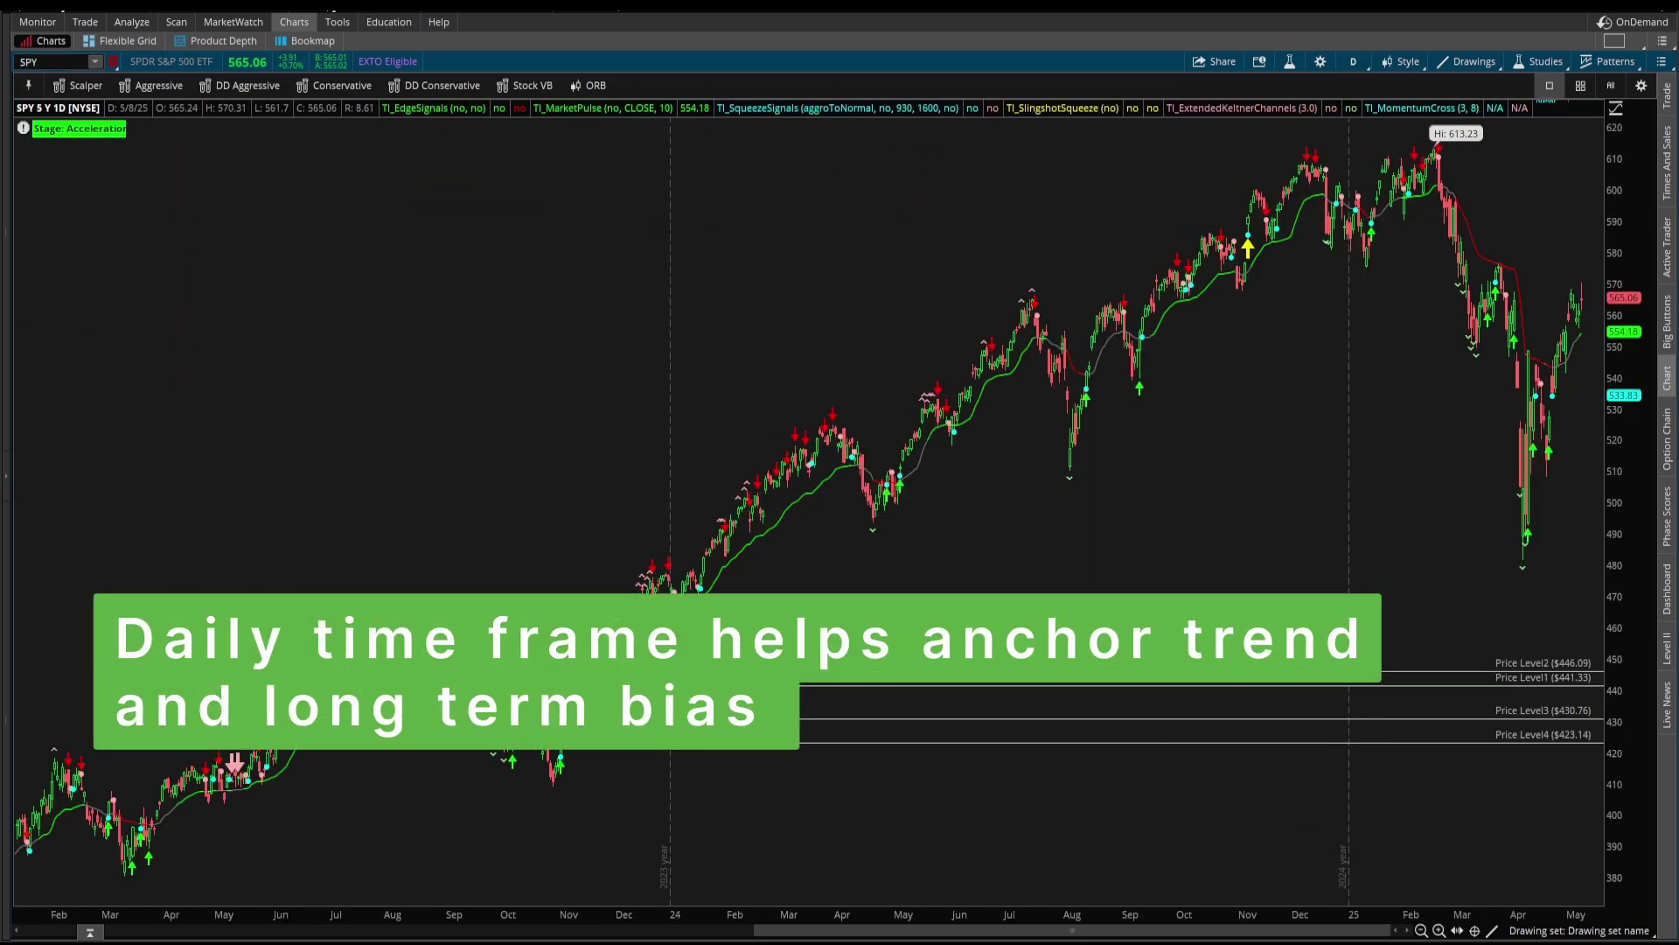
mouse_move(1431, 156)
mouse_down()
mouse_move(1547, 343)
mouse_move(1605, 337)
mouse_move(1617, 393)
mouse_move(1507, 530)
mouse_move(1588, 424)
mouse_move(1575, 402)
mouse_up()
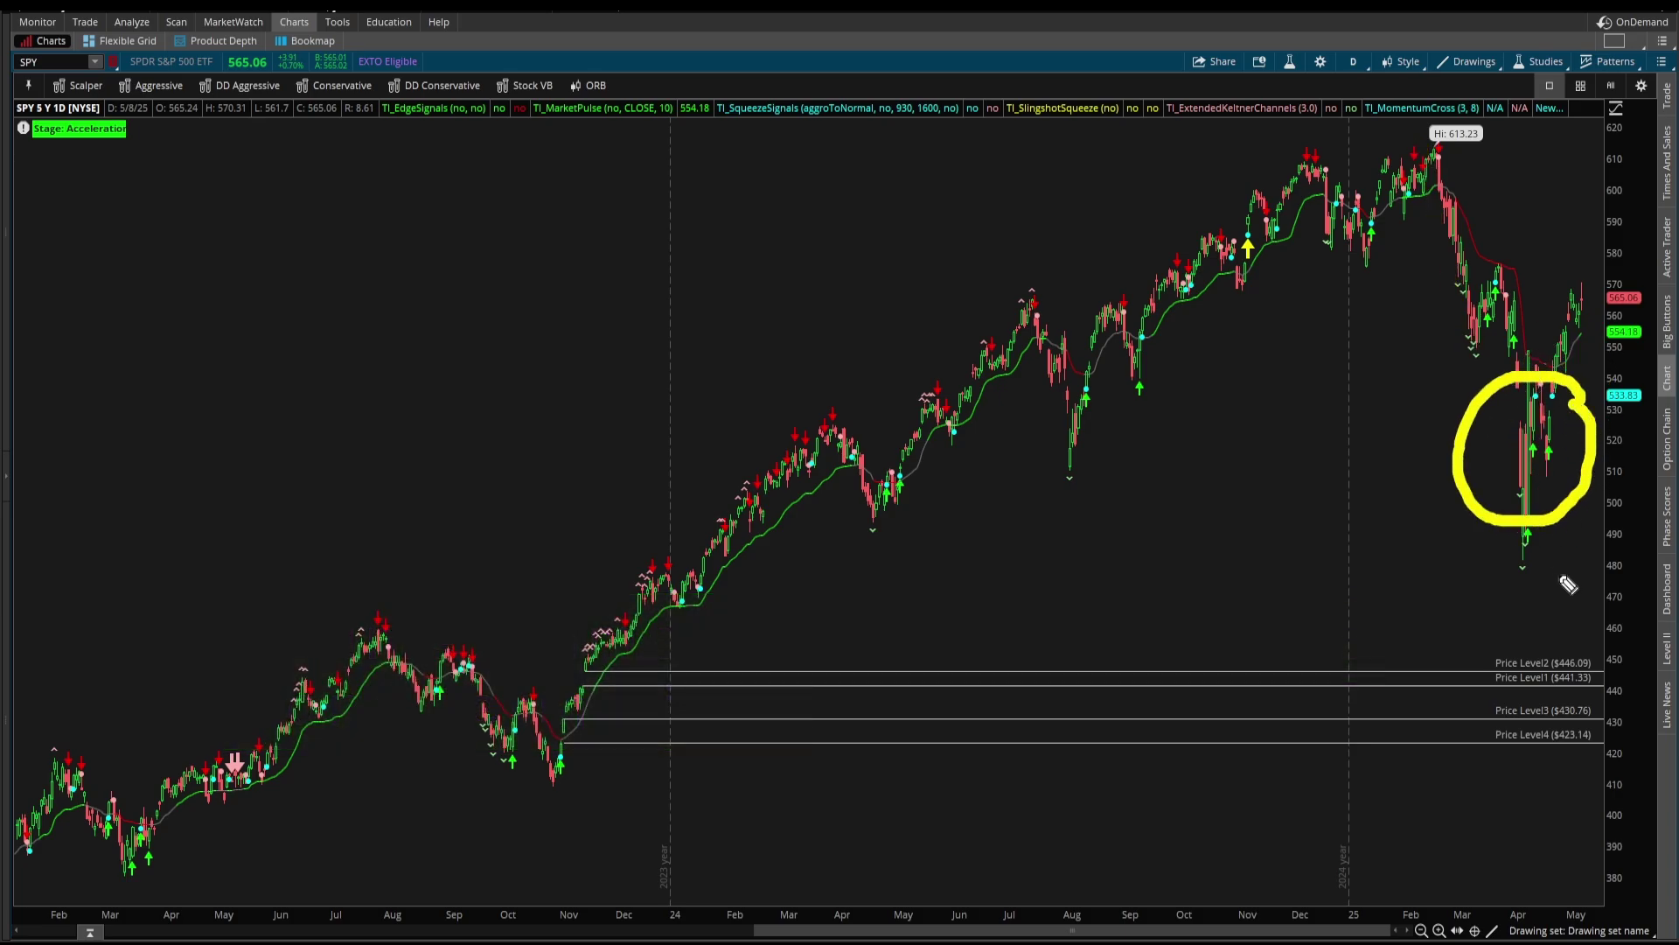
Return the chart to 1 D : 1m, box the VB Aggressive label, write a double-underlined "VOL" at the 570.31 high, and clear the annotations.
click(1354, 63)
click(1275, 172)
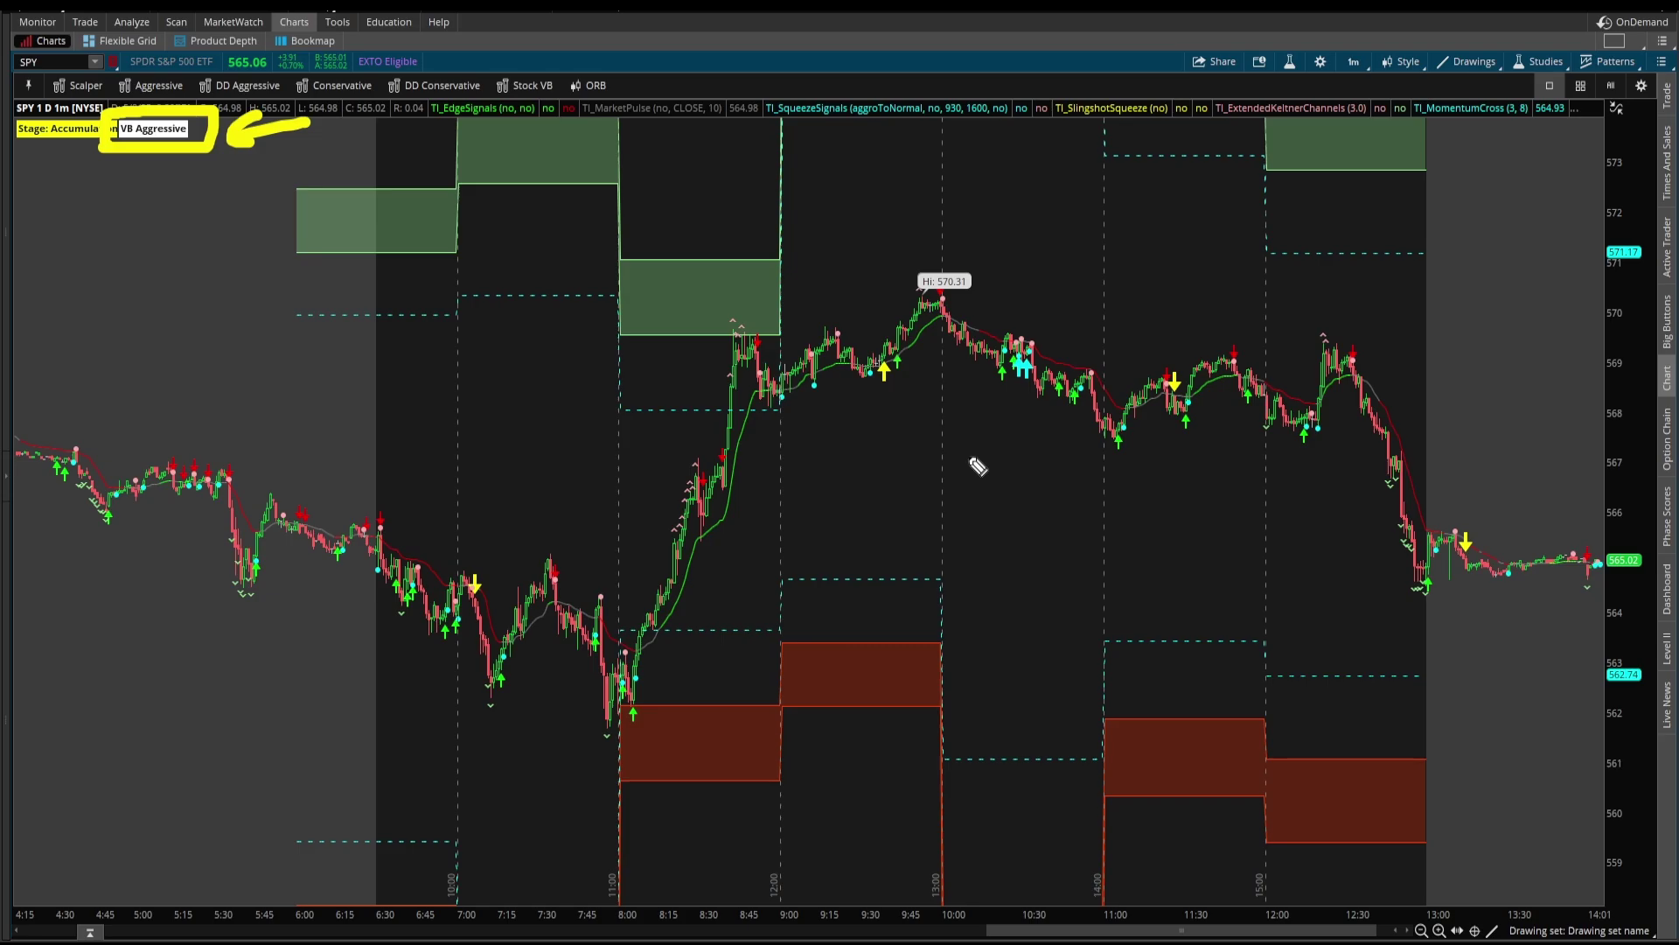
drag(845, 248, 971, 263)
mouse_move(861, 308)
mouse_down()
mouse_move(988, 292)
mouse_move(966, 304)
mouse_up()
drag(863, 329, 967, 323)
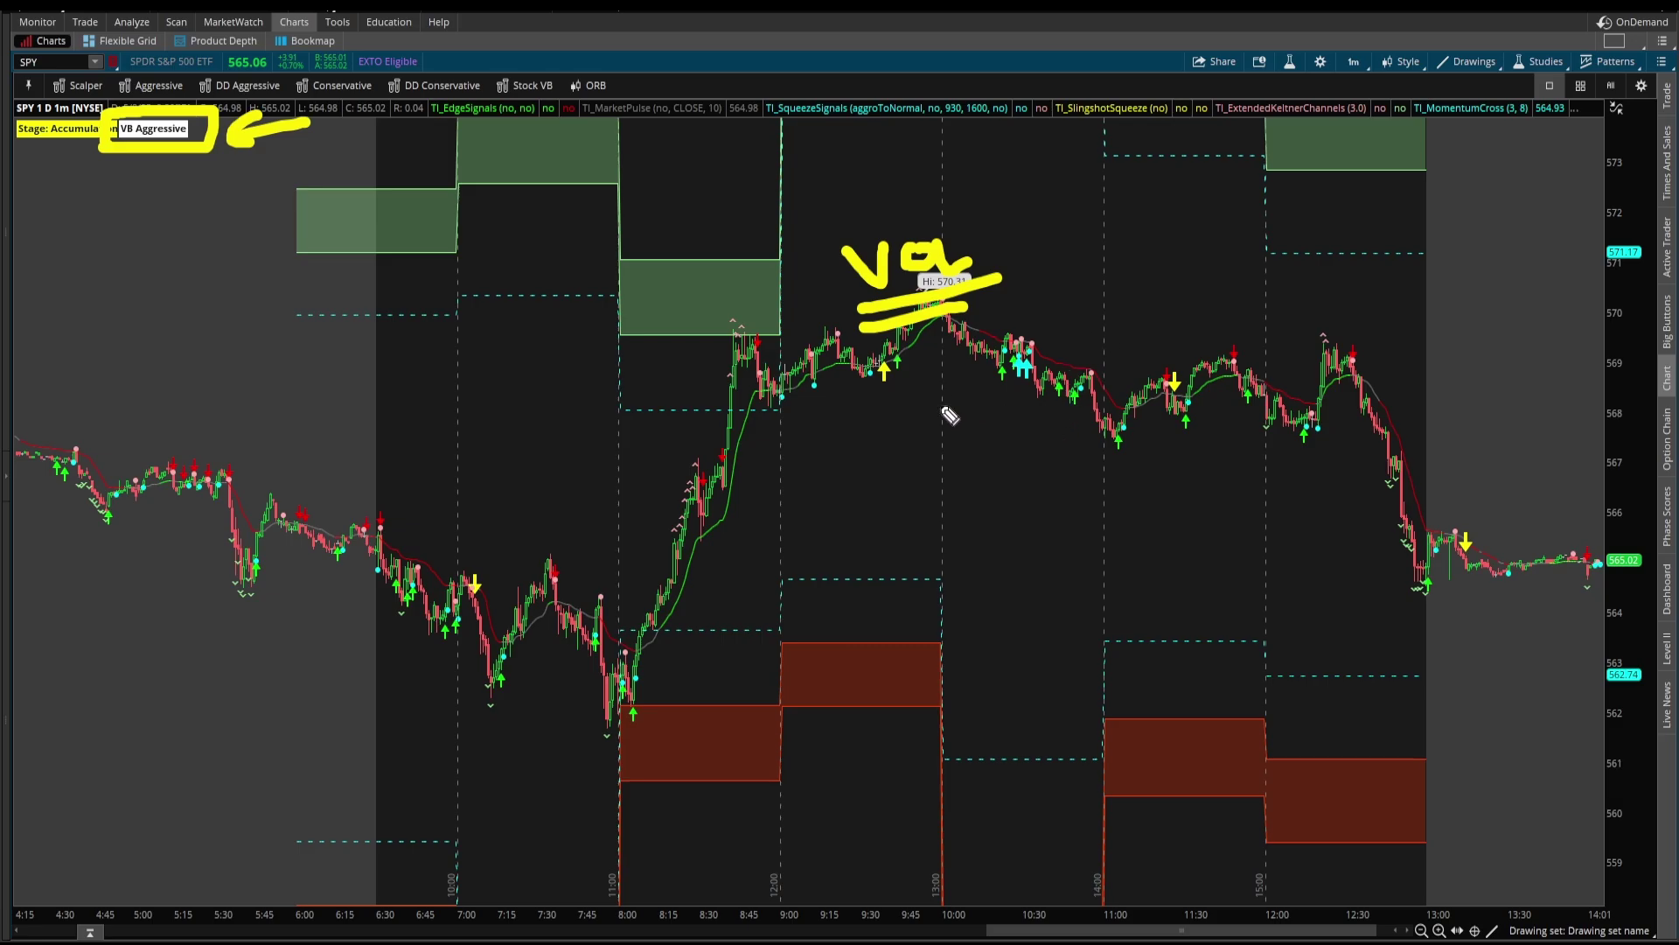
key(shift+F9)
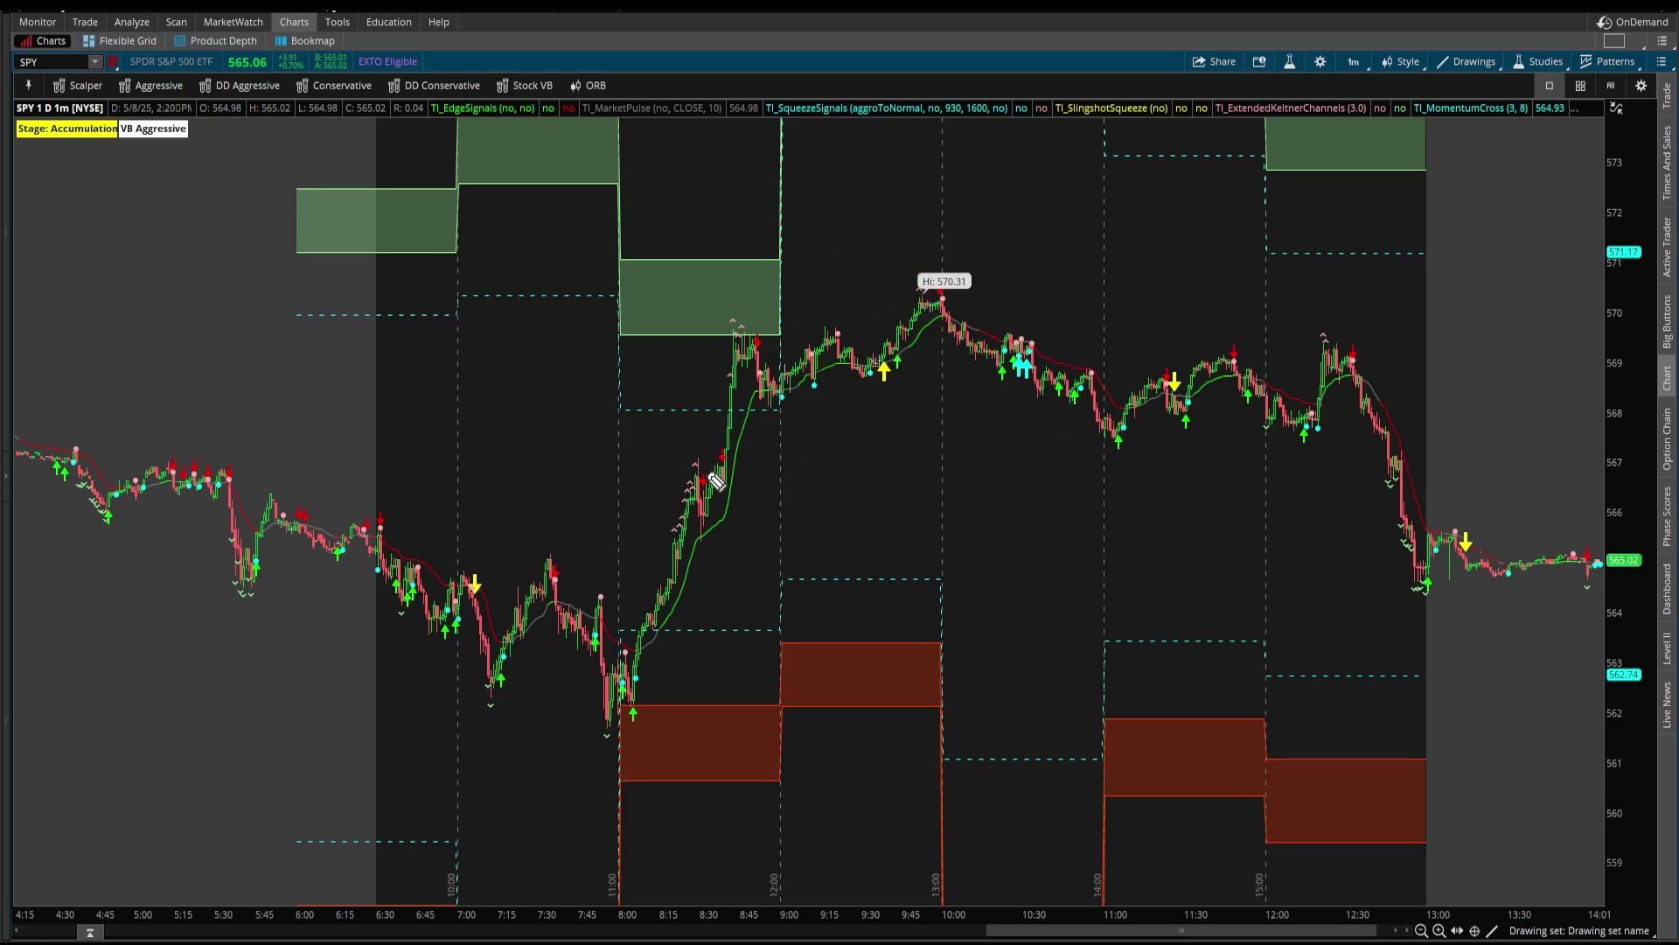
Mark the rally into the 8:00–9:00 green zone with an upward arrow and a line along its lower edge, and clear the marks.
mouse_move(695, 506)
mouse_down()
mouse_move(742, 343)
mouse_move(831, 399)
mouse_move(772, 340)
mouse_up()
key(e)
drag(879, 320, 923, 342)
drag(938, 348, 973, 330)
key(e)
mouse_move(717, 459)
mouse_down()
mouse_move(736, 363)
mouse_move(807, 333)
mouse_up()
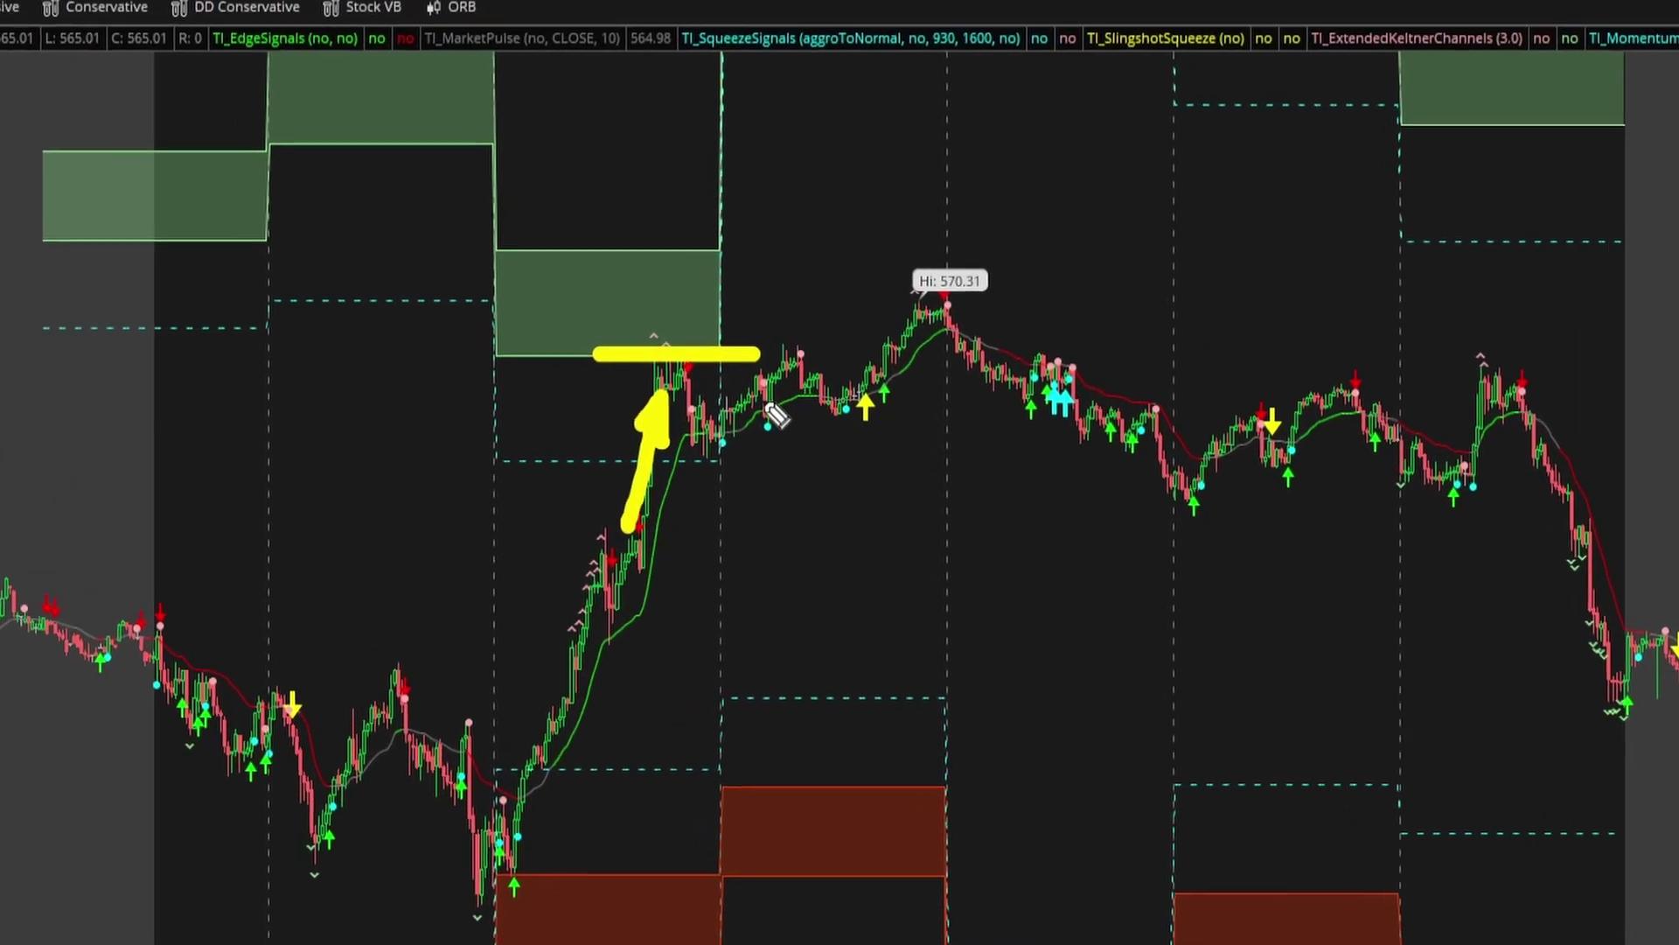
key(e)
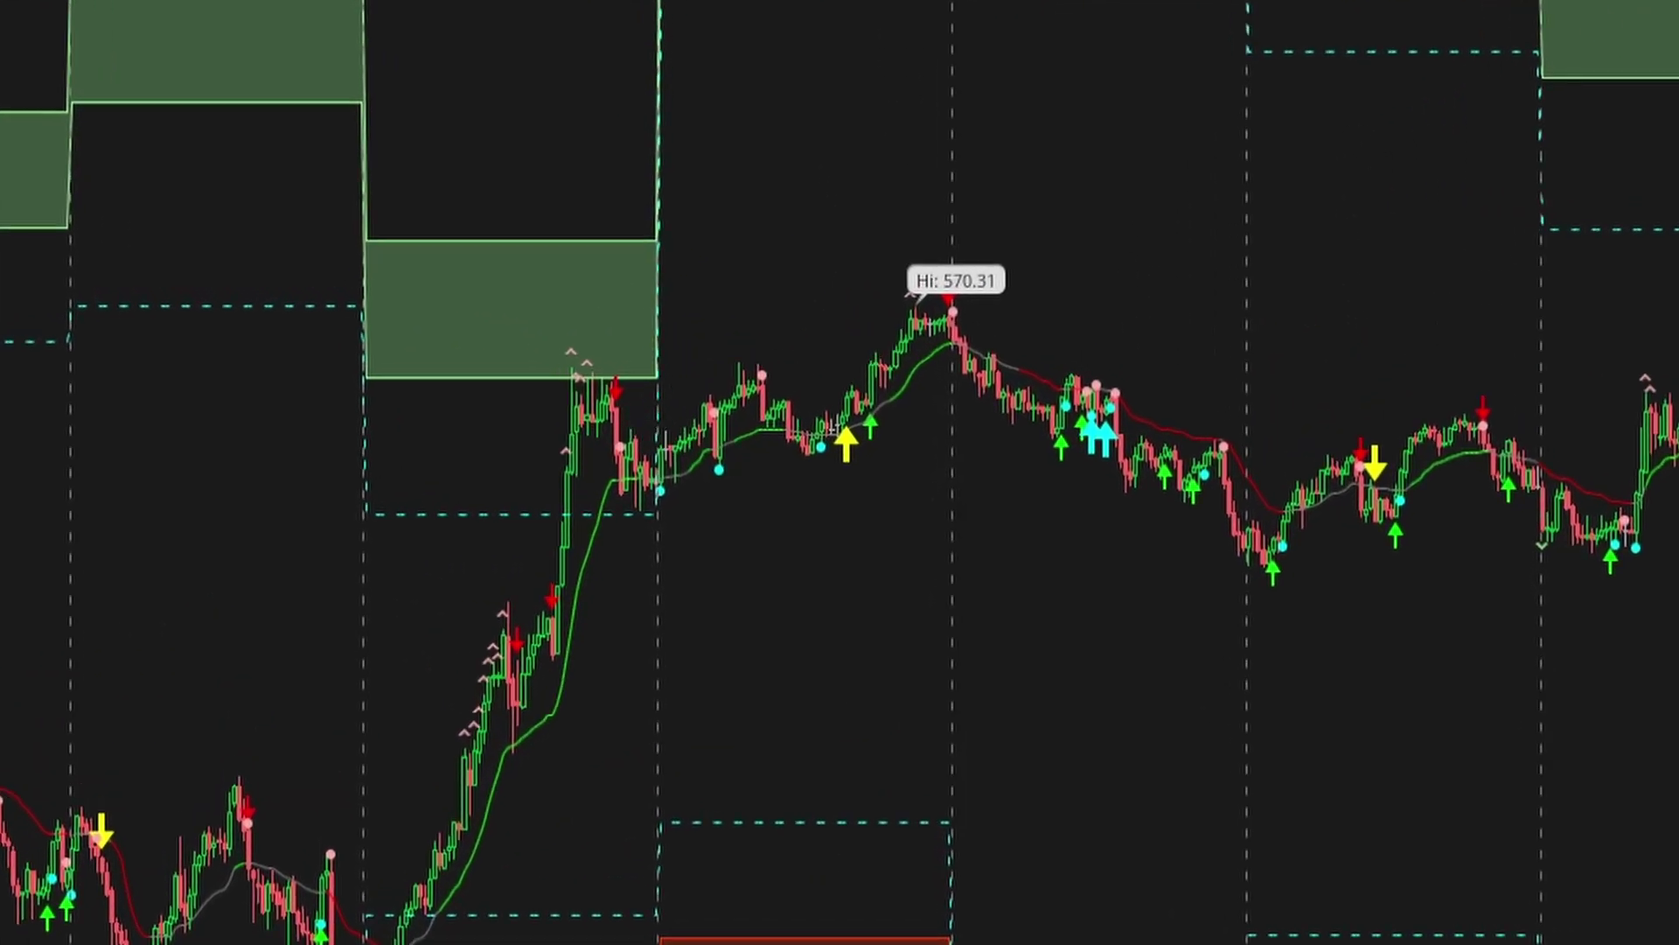
Circle the candles touching the green zone's lower edge and write a double-underlined "O/B" beside them.
mouse_move(657, 361)
mouse_down()
mouse_move(616, 429)
mouse_move(651, 367)
mouse_up()
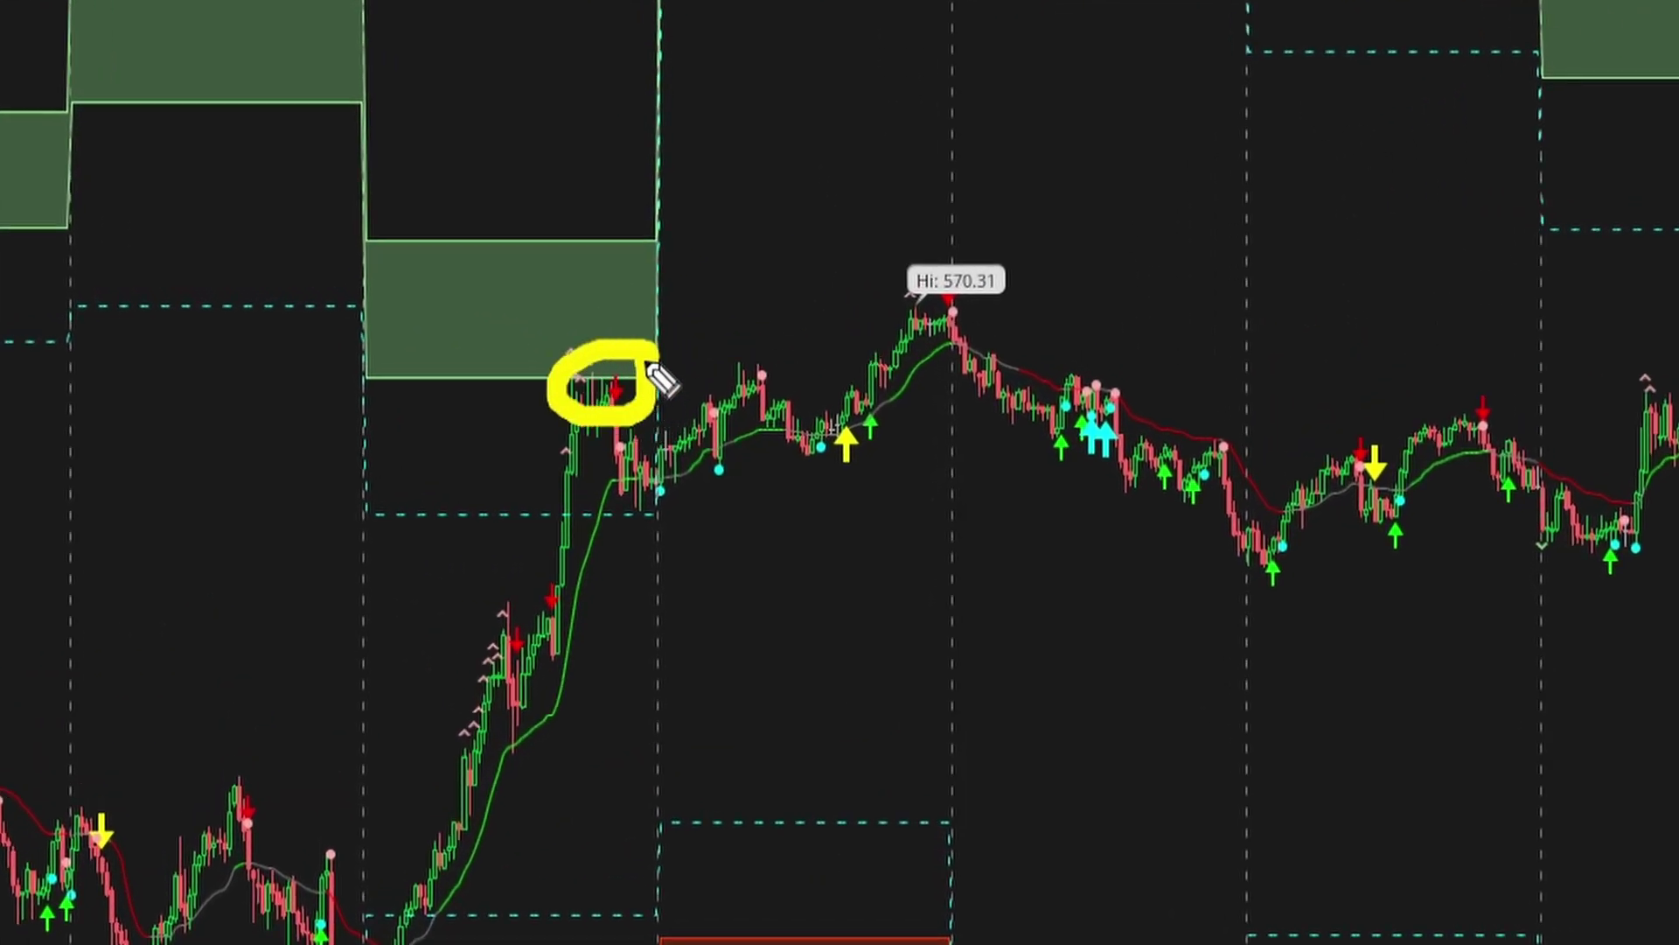
drag(774, 263, 751, 258)
drag(824, 194, 800, 376)
mouse_move(842, 262)
mouse_down()
mouse_move(901, 254)
mouse_move(870, 302)
mouse_up()
drag(1027, 332, 744, 428)
drag(997, 389, 674, 503)
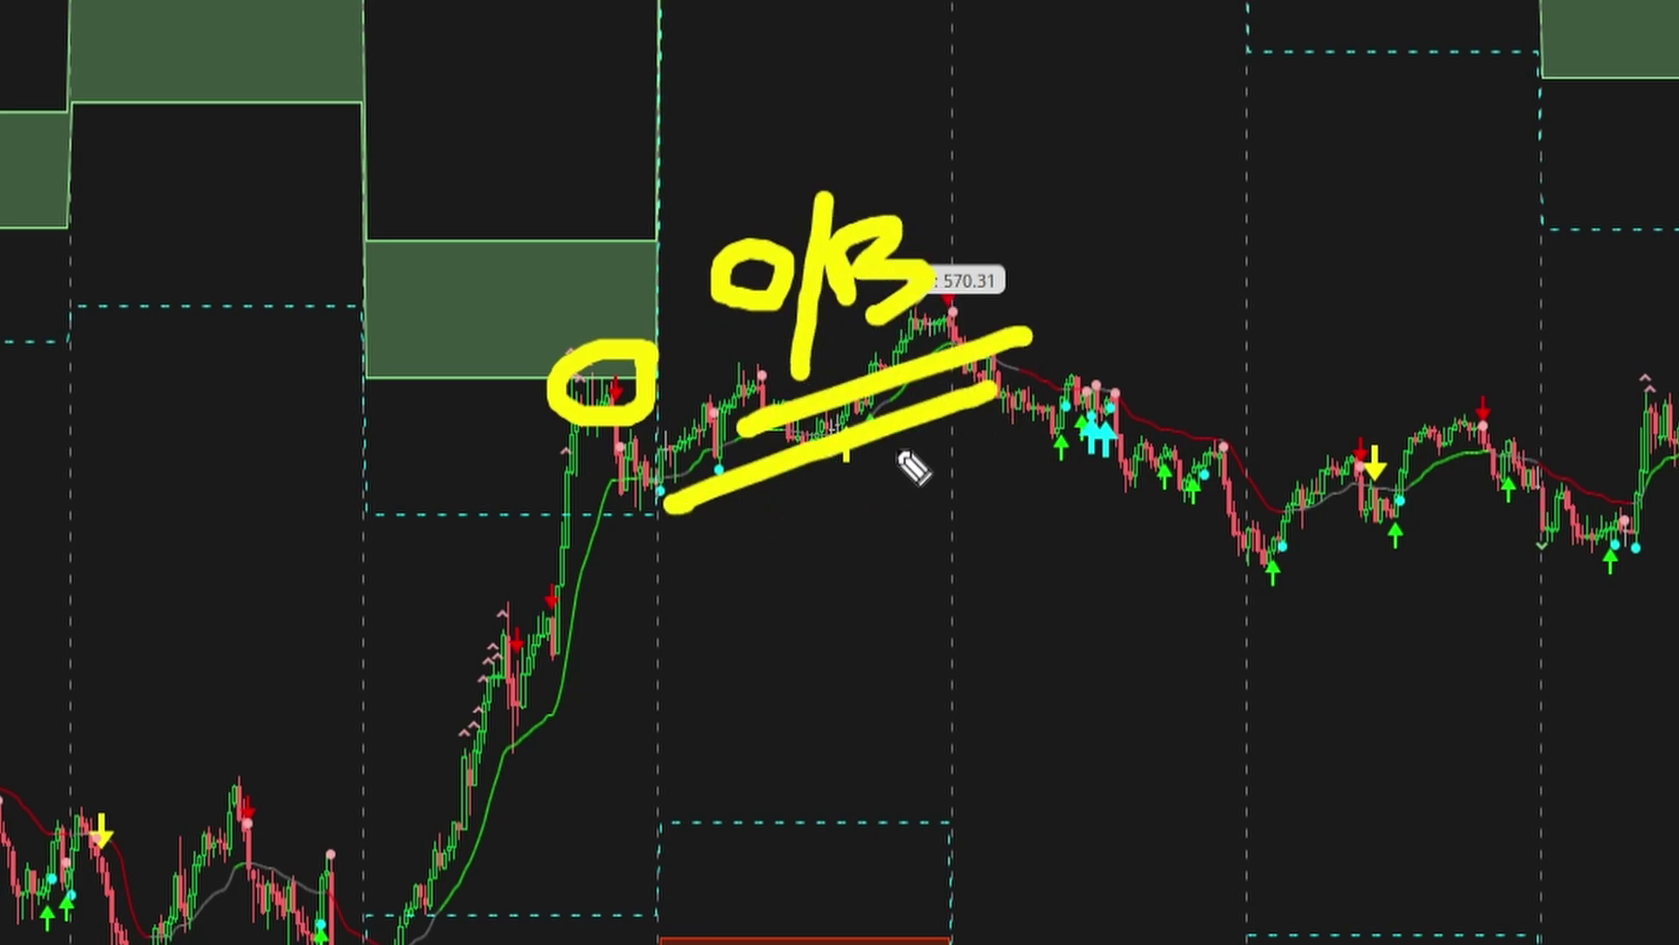
Write "RSI" above the candles beside the "O/B" note and clear all annotations.
mouse_move(1109, 157)
mouse_down()
mouse_move(1131, 241)
mouse_move(1168, 219)
mouse_up()
mouse_move(1259, 175)
mouse_down()
mouse_move(1237, 162)
mouse_move(1225, 223)
mouse_up()
drag(1308, 145, 1325, 215)
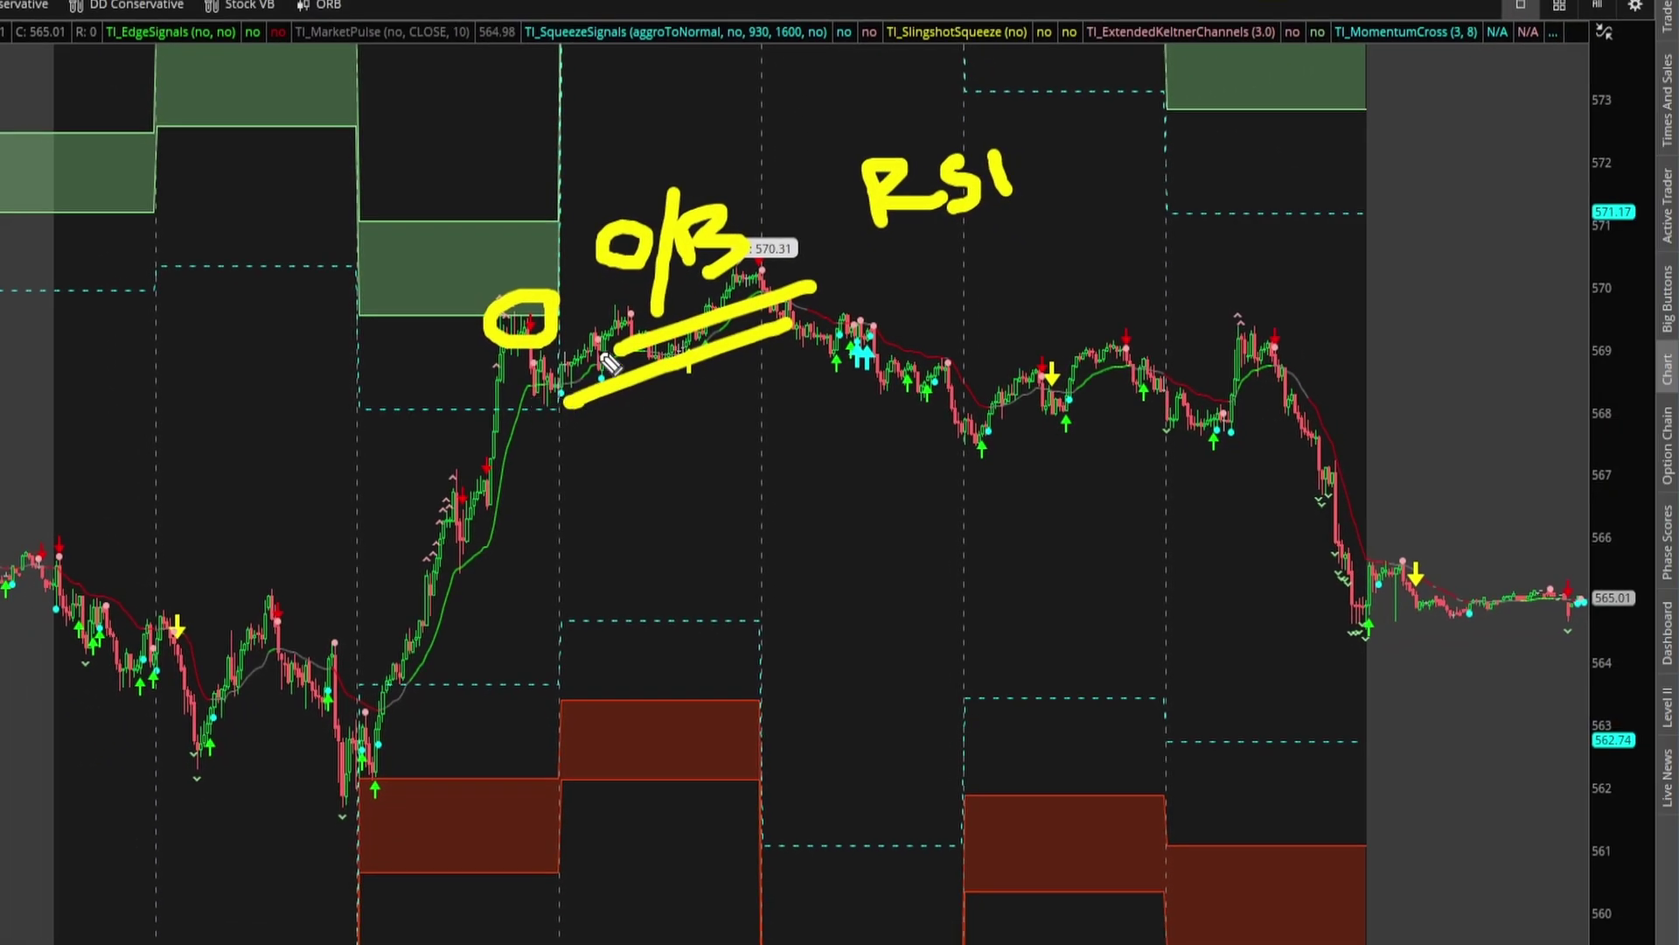
key(e)
Bracket the 9:00–10:00 hour with two vertical lines, write an underlined "LT" between them, and clear the annotations.
drag(560, 233, 541, 480)
drag(764, 210, 765, 468)
drag(603, 293, 652, 378)
mouse_move(652, 308)
mouse_down()
mouse_move(699, 298)
mouse_move(690, 362)
mouse_up()
mouse_move(622, 411)
mouse_down()
mouse_move(701, 388)
mouse_move(715, 402)
mouse_up()
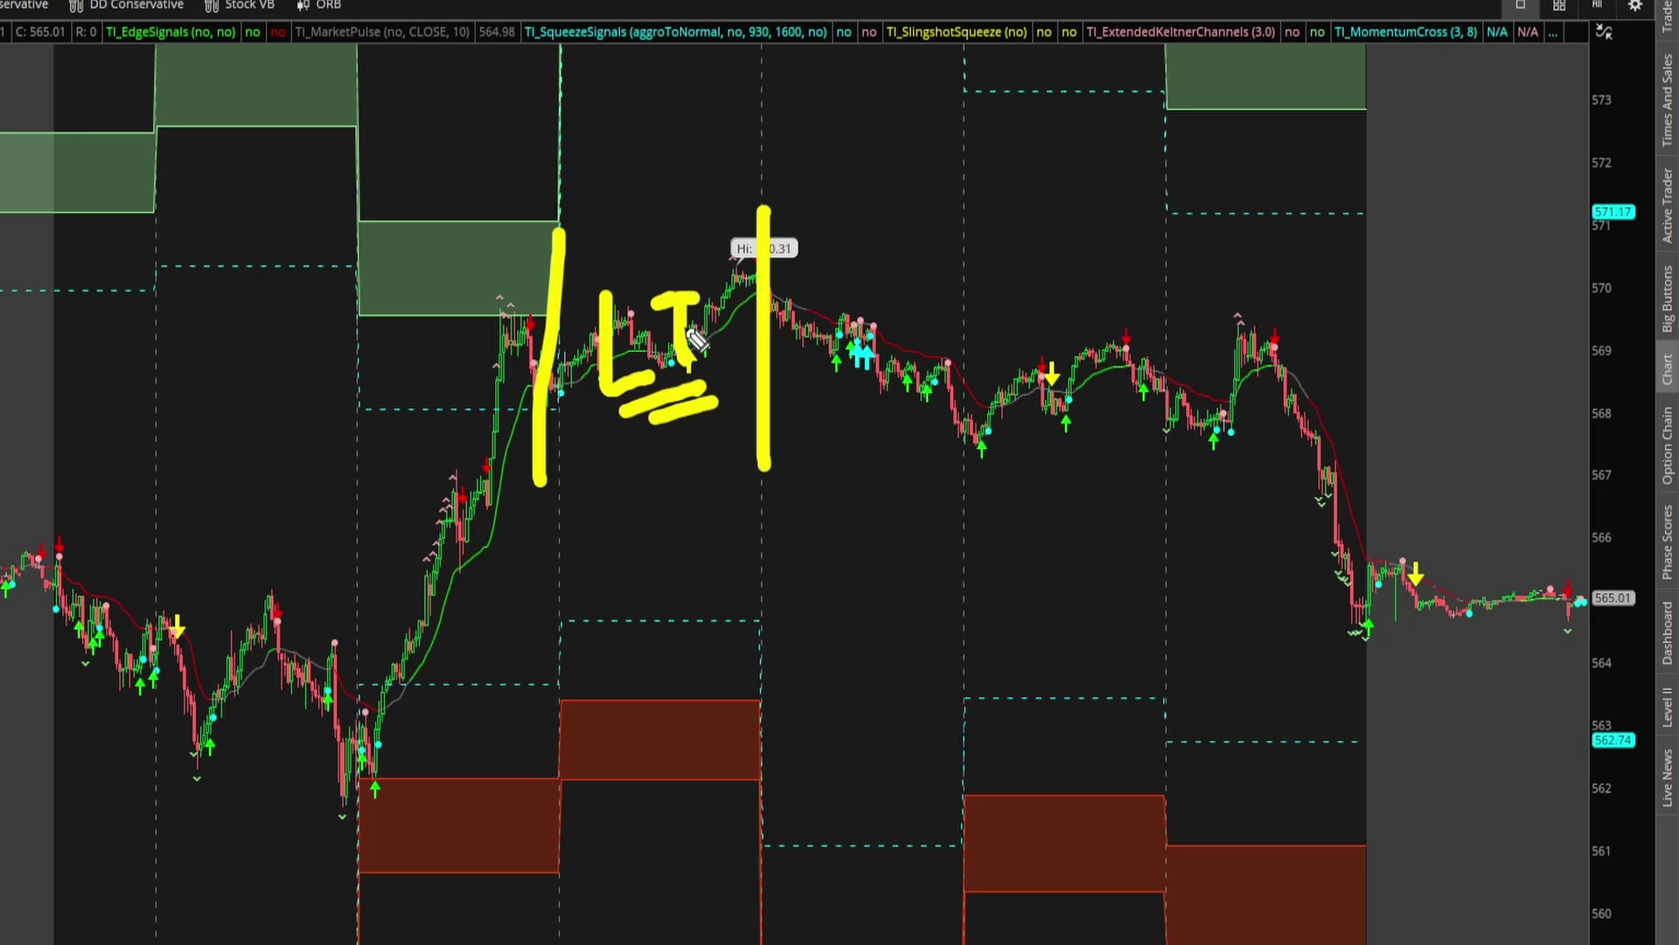
key(e)
Draw horizontal lines above and below the 9:00–10:00 consolidation, add an arrow to the green zone's lower edge, and clear the marks.
drag(478, 303, 770, 314)
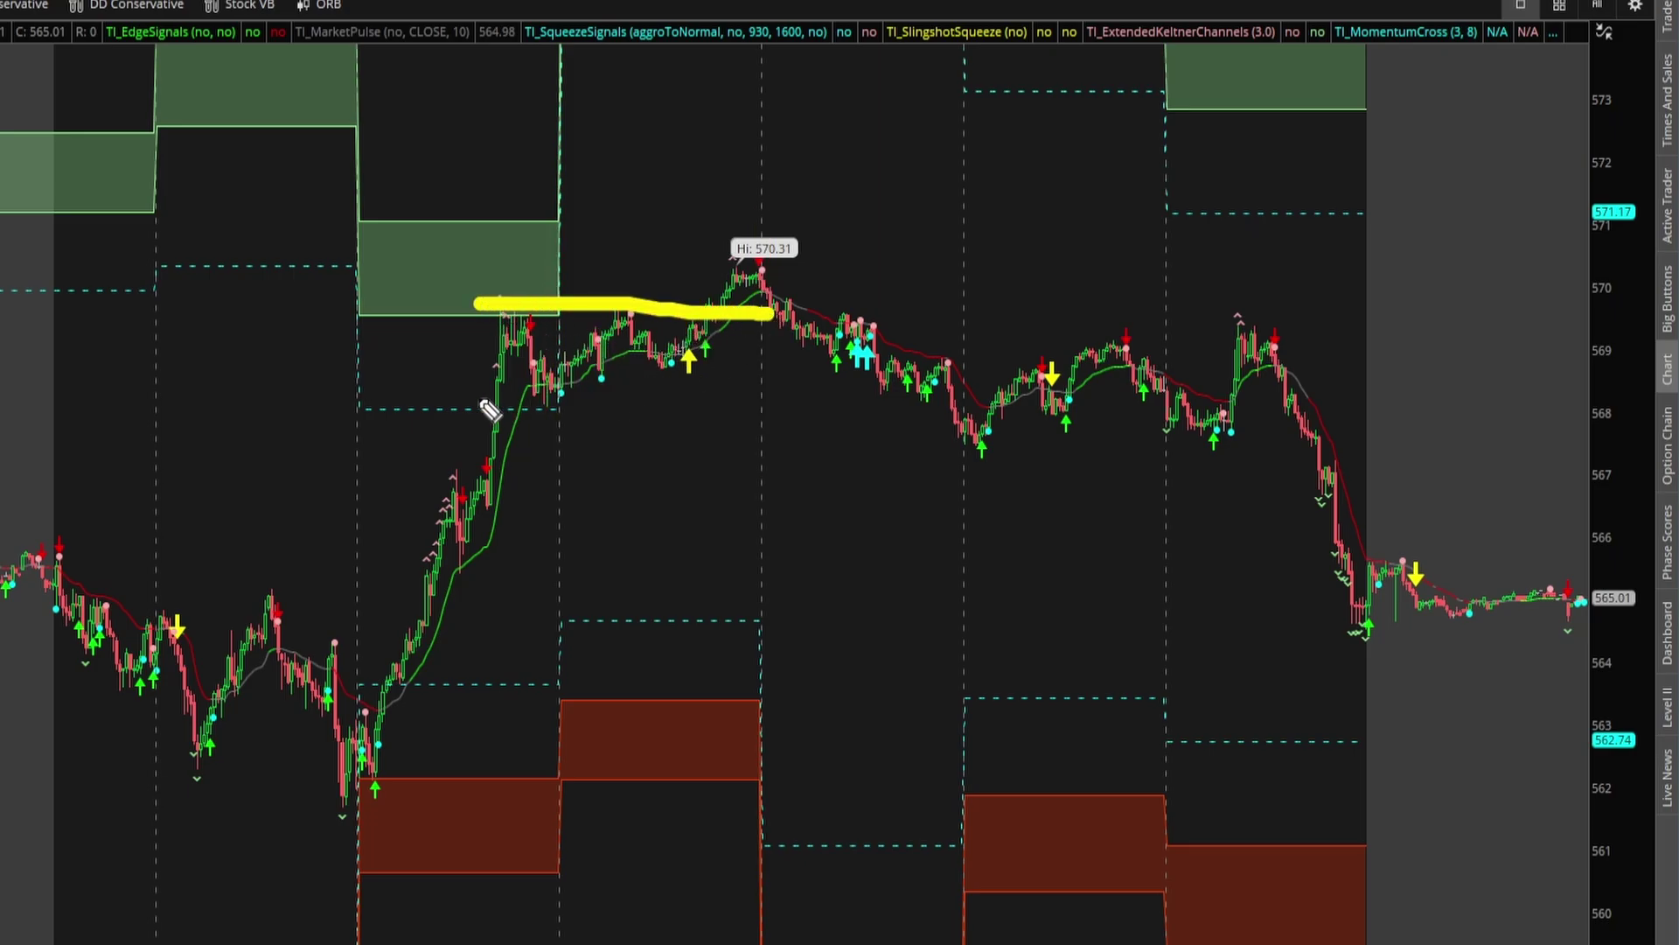
drag(474, 398, 692, 398)
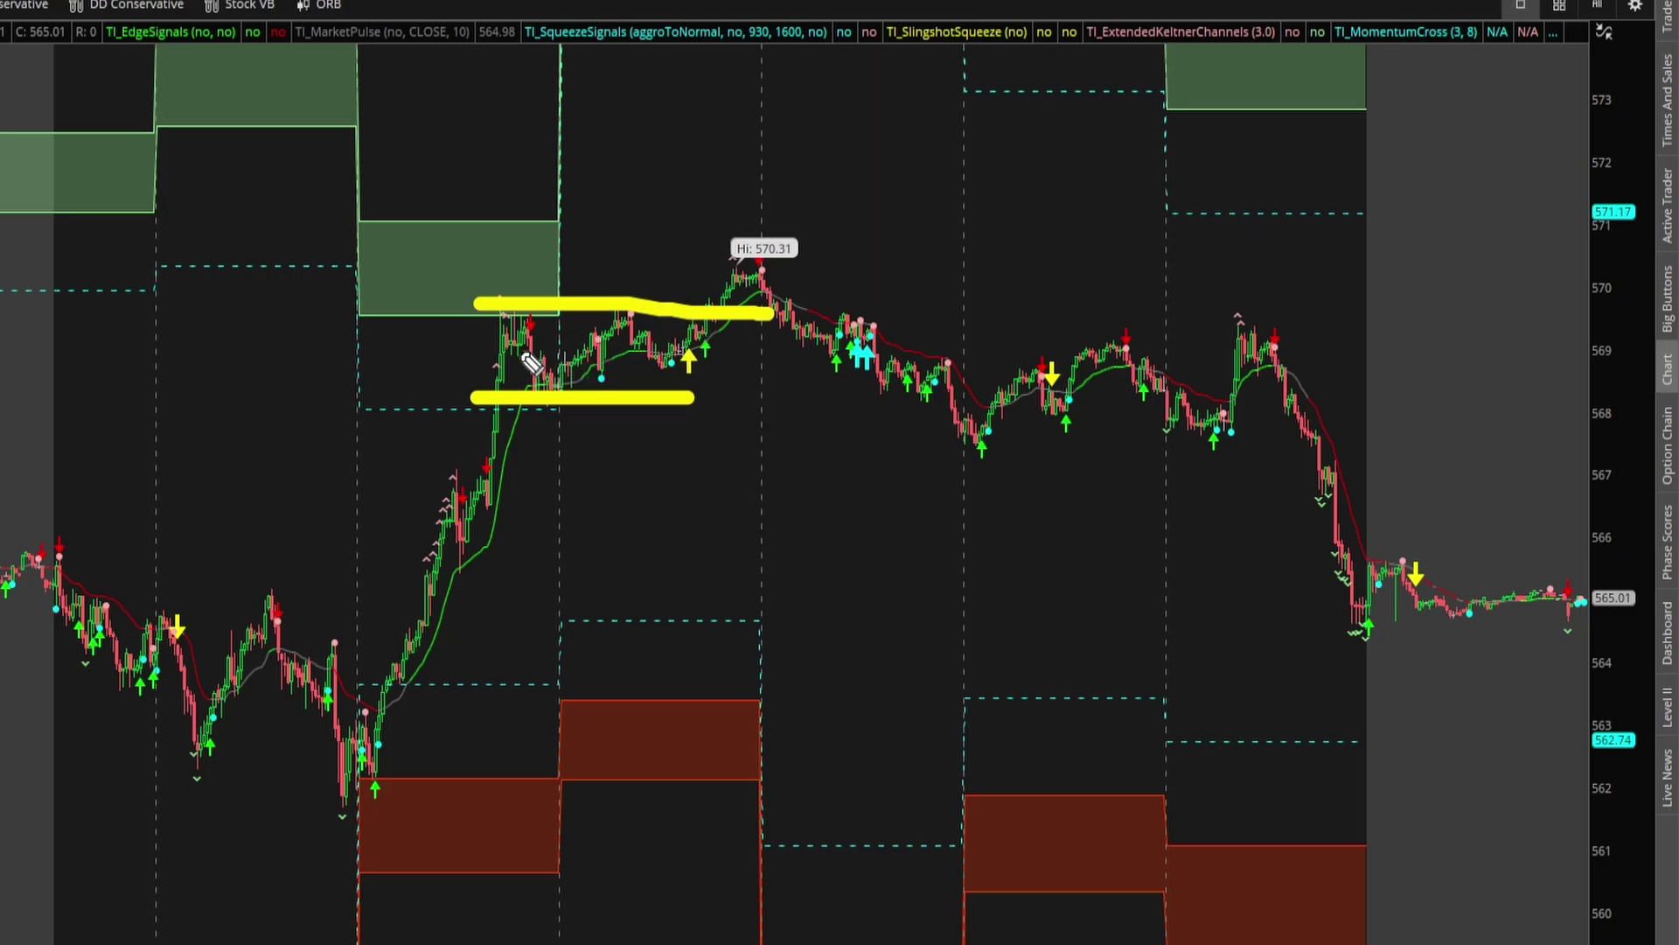
drag(537, 290, 643, 217)
drag(558, 259, 576, 287)
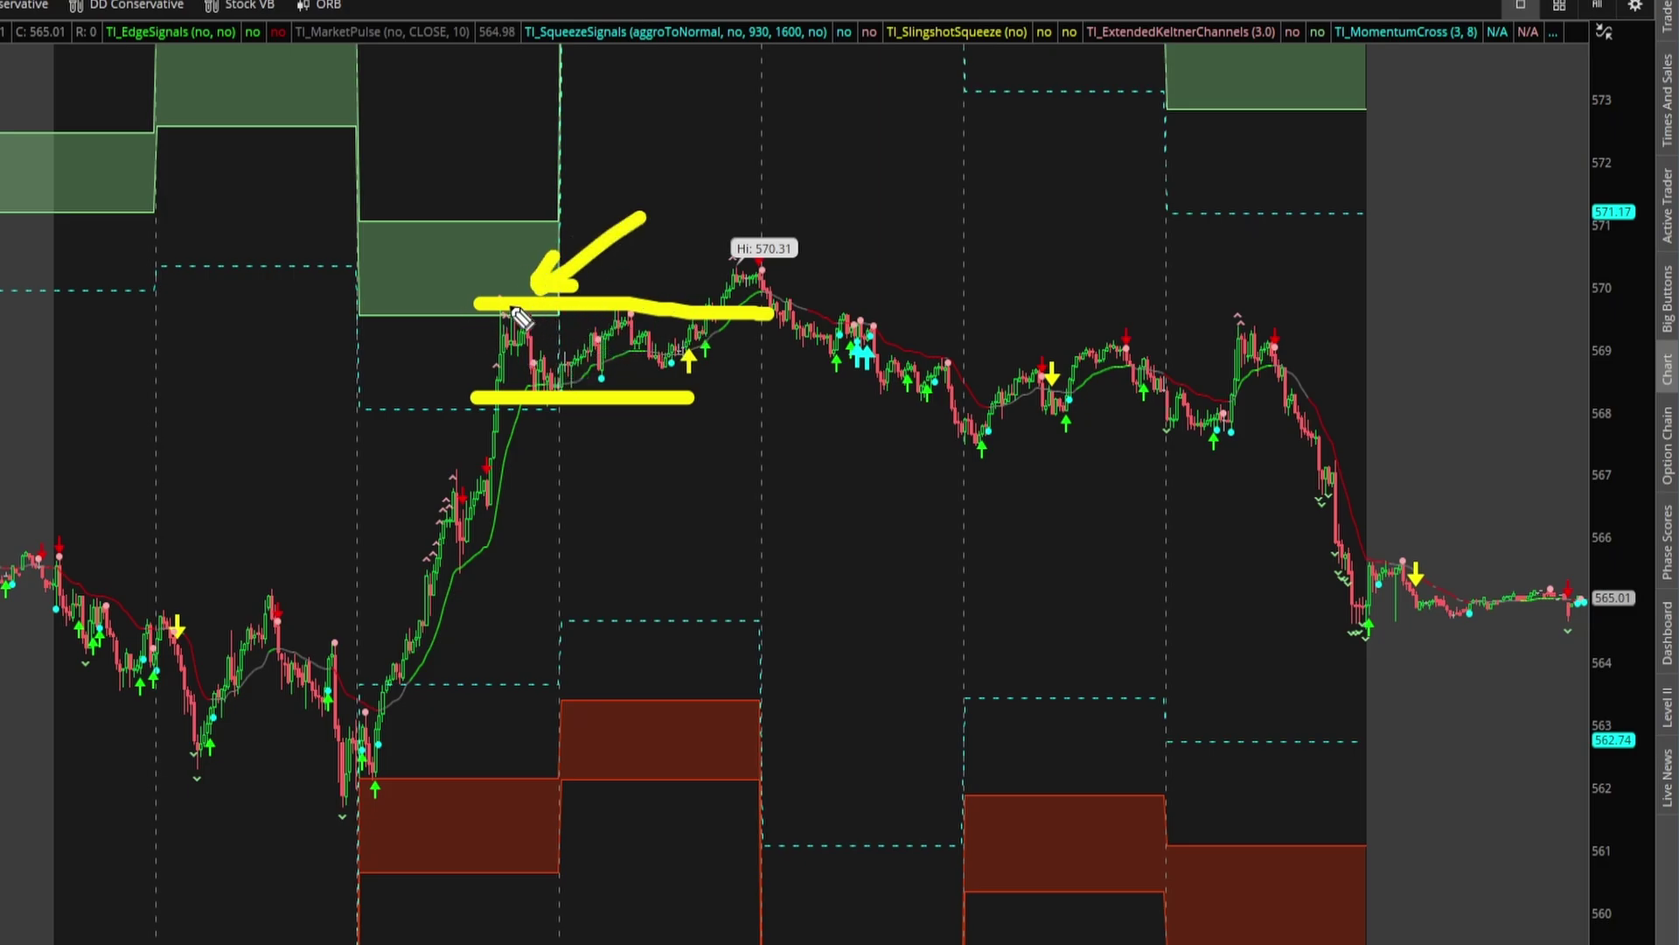
key(e)
Trace the rise into the 570.31 high, mark the candles following it, and clear the annotations.
drag(695, 339, 741, 283)
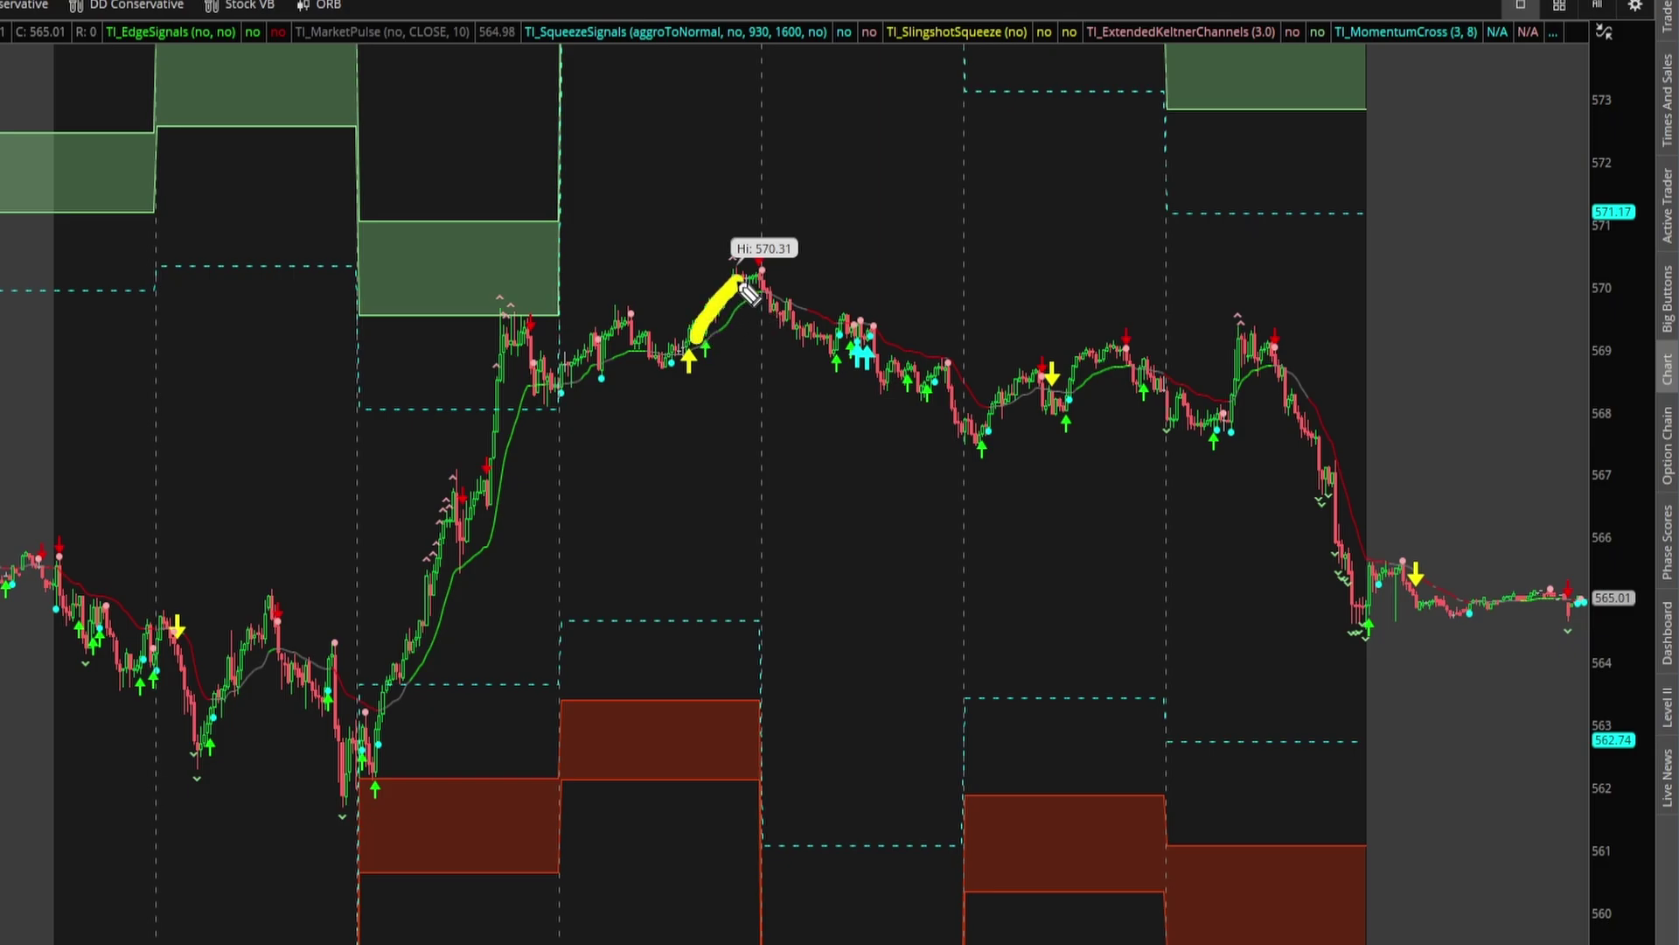
key(e)
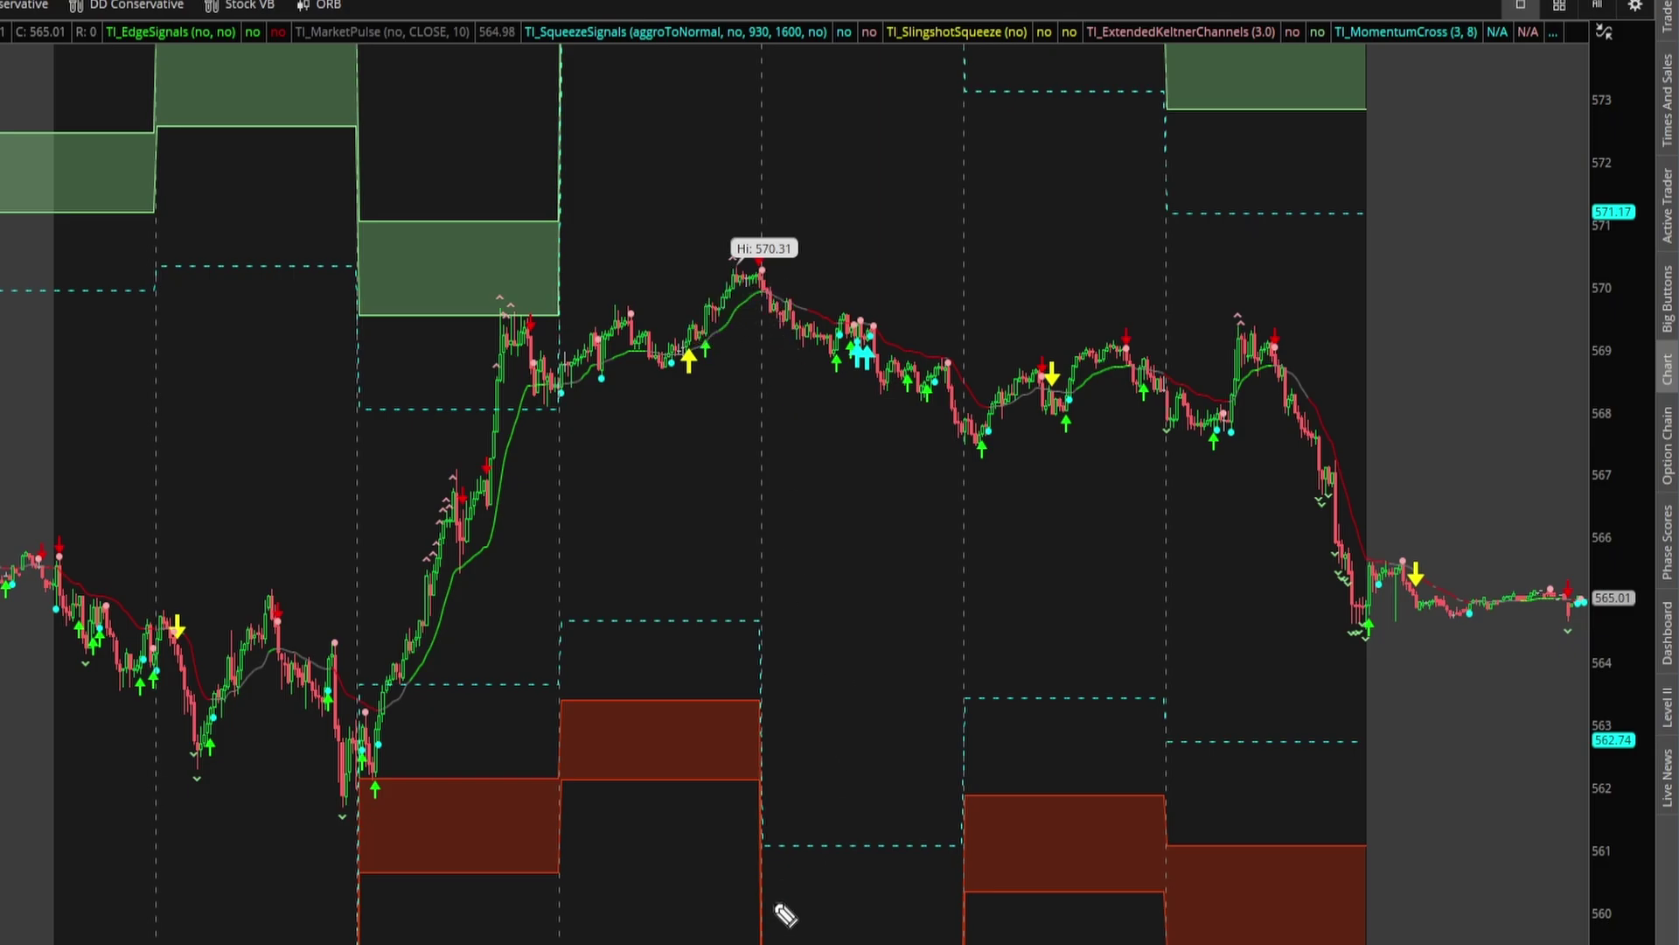
mouse_move(759, 110)
mouse_down()
mouse_move(754, 293)
mouse_move(885, 349)
mouse_move(917, 393)
mouse_up()
key(e)
key(e)
Switch the SPY chart to the 5 D : 5m time frame and zoom in on the latest session.
click(1331, 34)
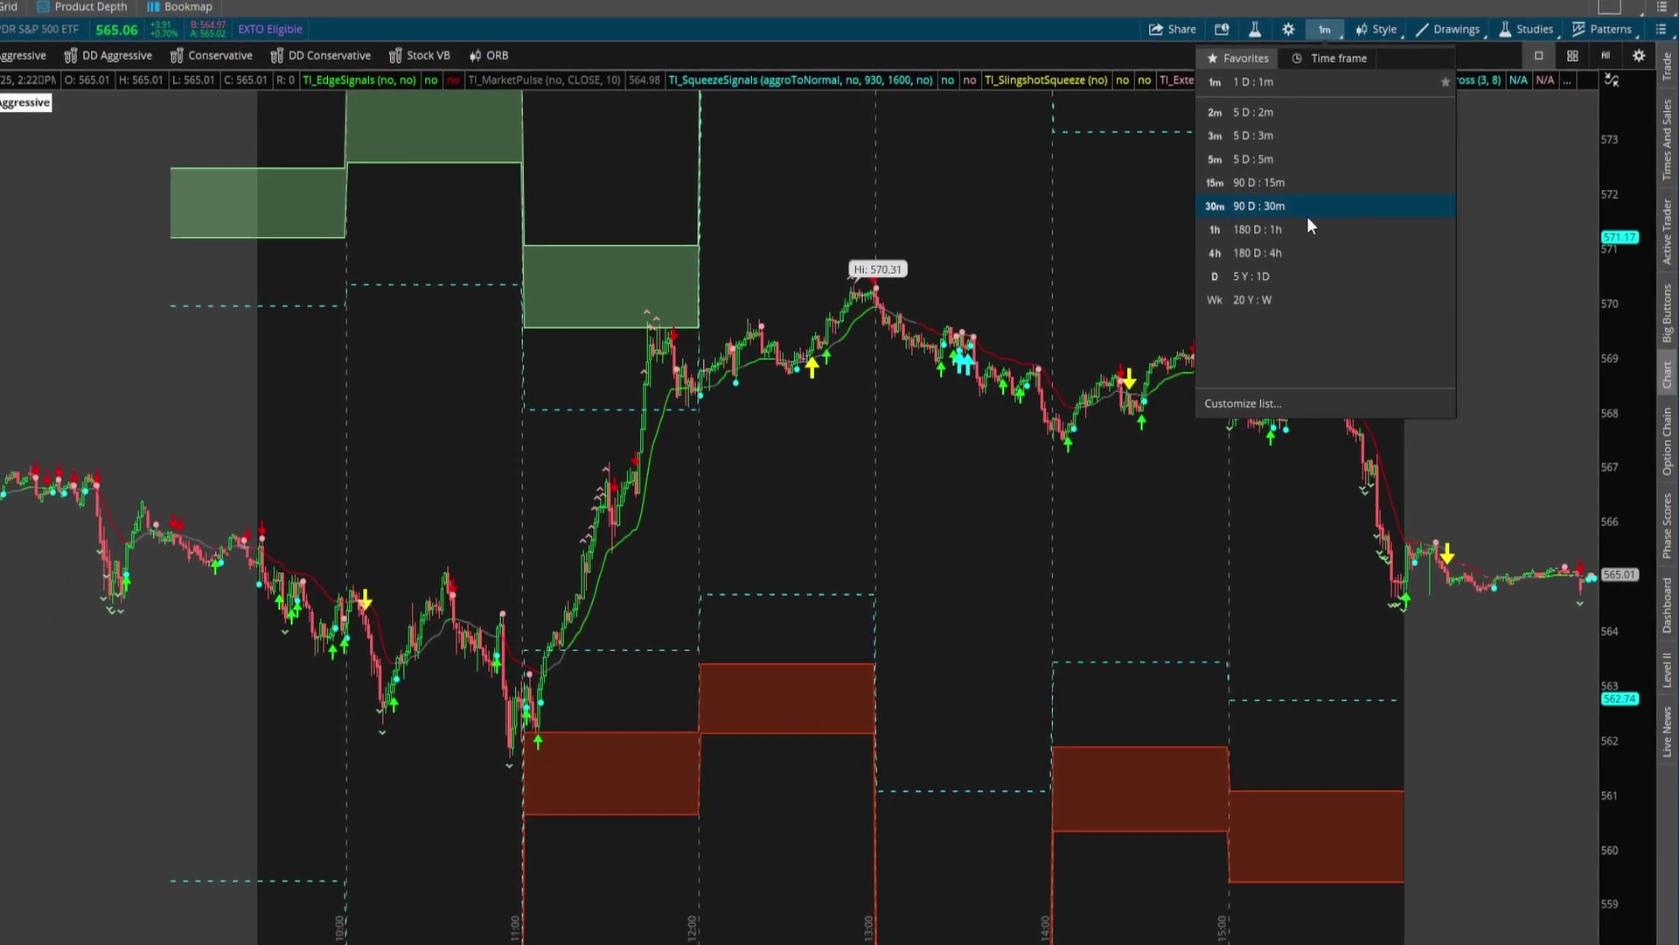
click(1303, 183)
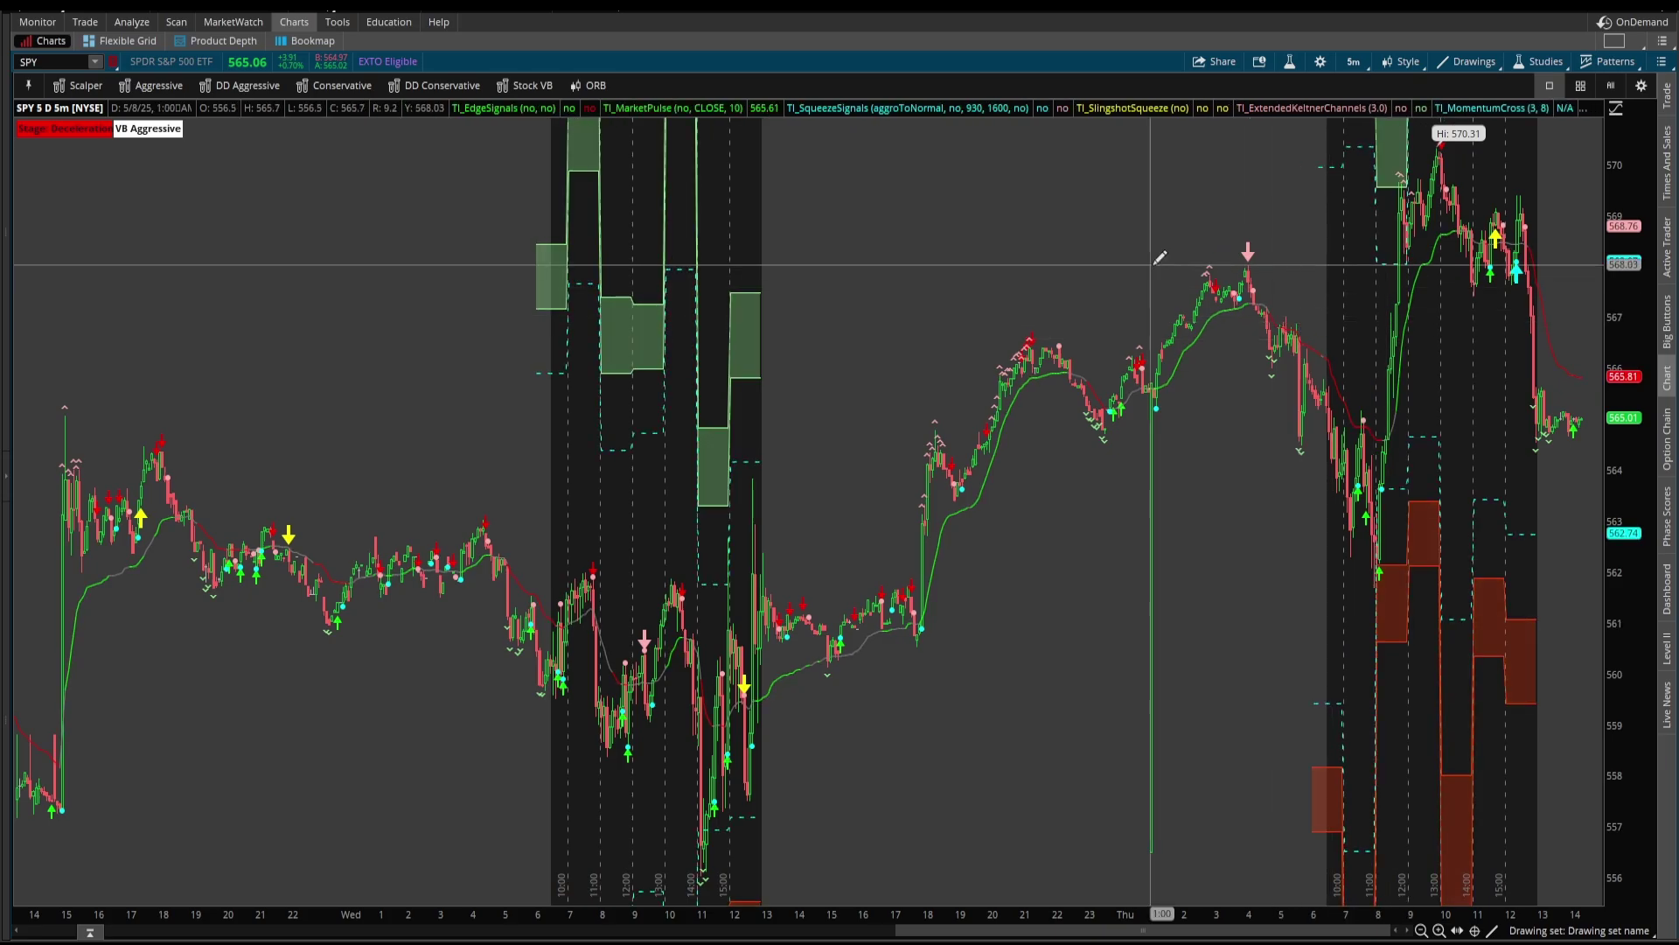
scroll(1159, 258, up, 5)
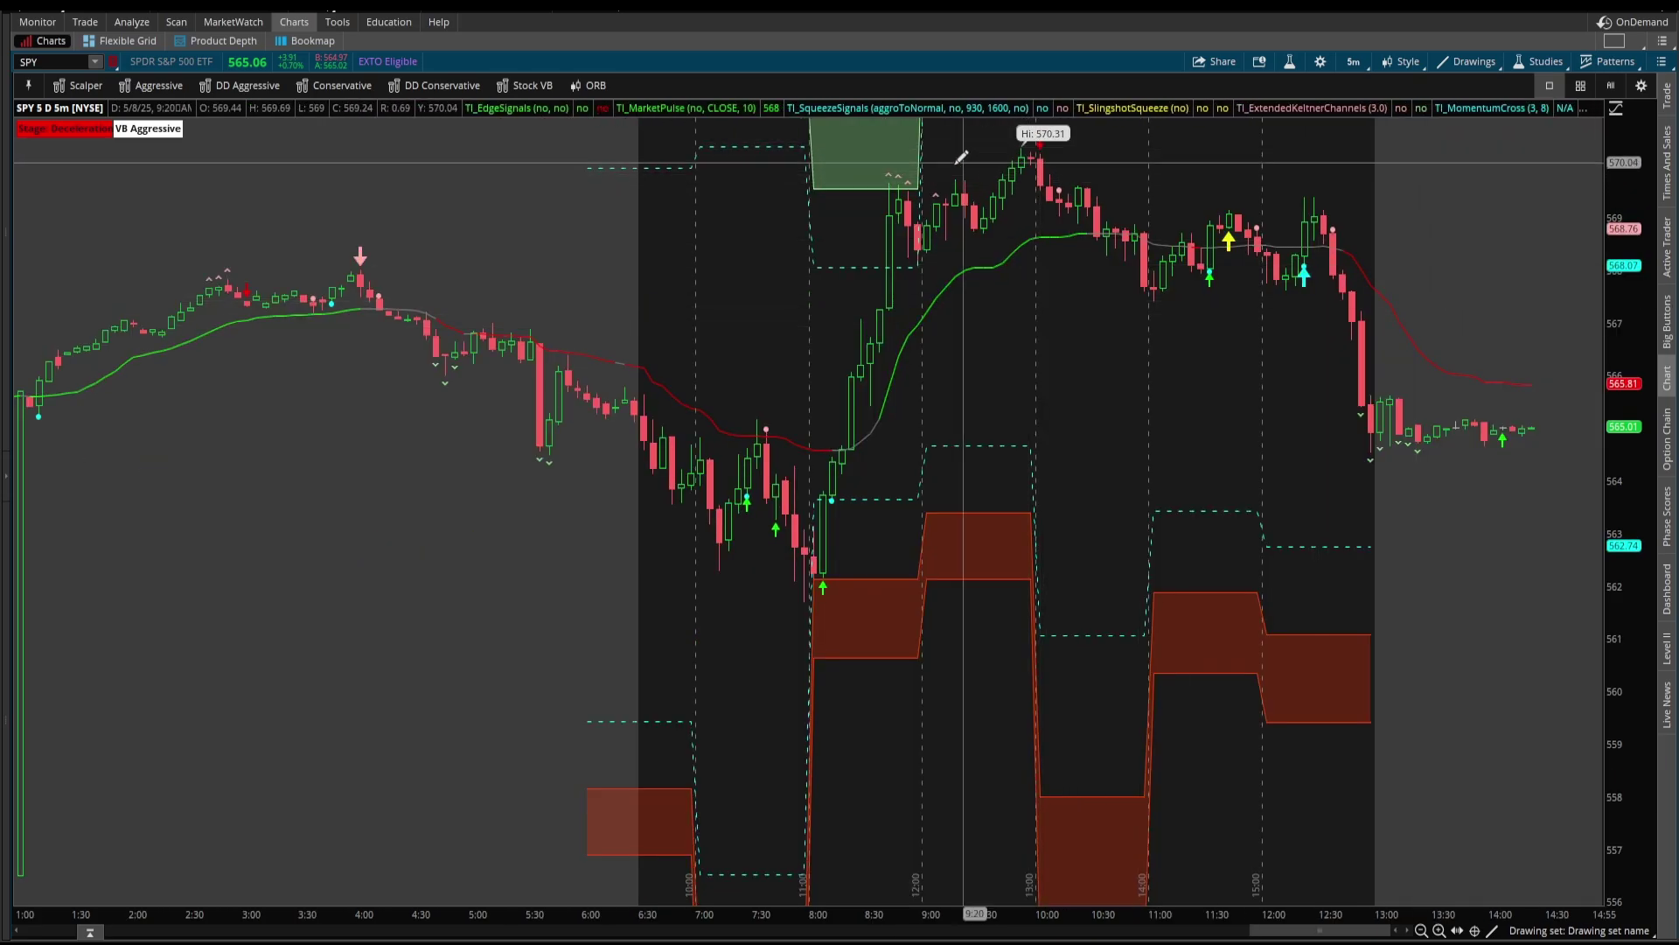
Write a short underlined freehand note beside the 570.31 high and clear it.
mouse_move(1068, 135)
mouse_down()
mouse_move(1110, 162)
mouse_move(1124, 151)
mouse_up()
mouse_move(1181, 136)
mouse_down()
mouse_move(1126, 205)
mouse_move(1197, 184)
mouse_move(1190, 199)
mouse_up()
drag(1253, 184, 1028, 229)
key(Escape)
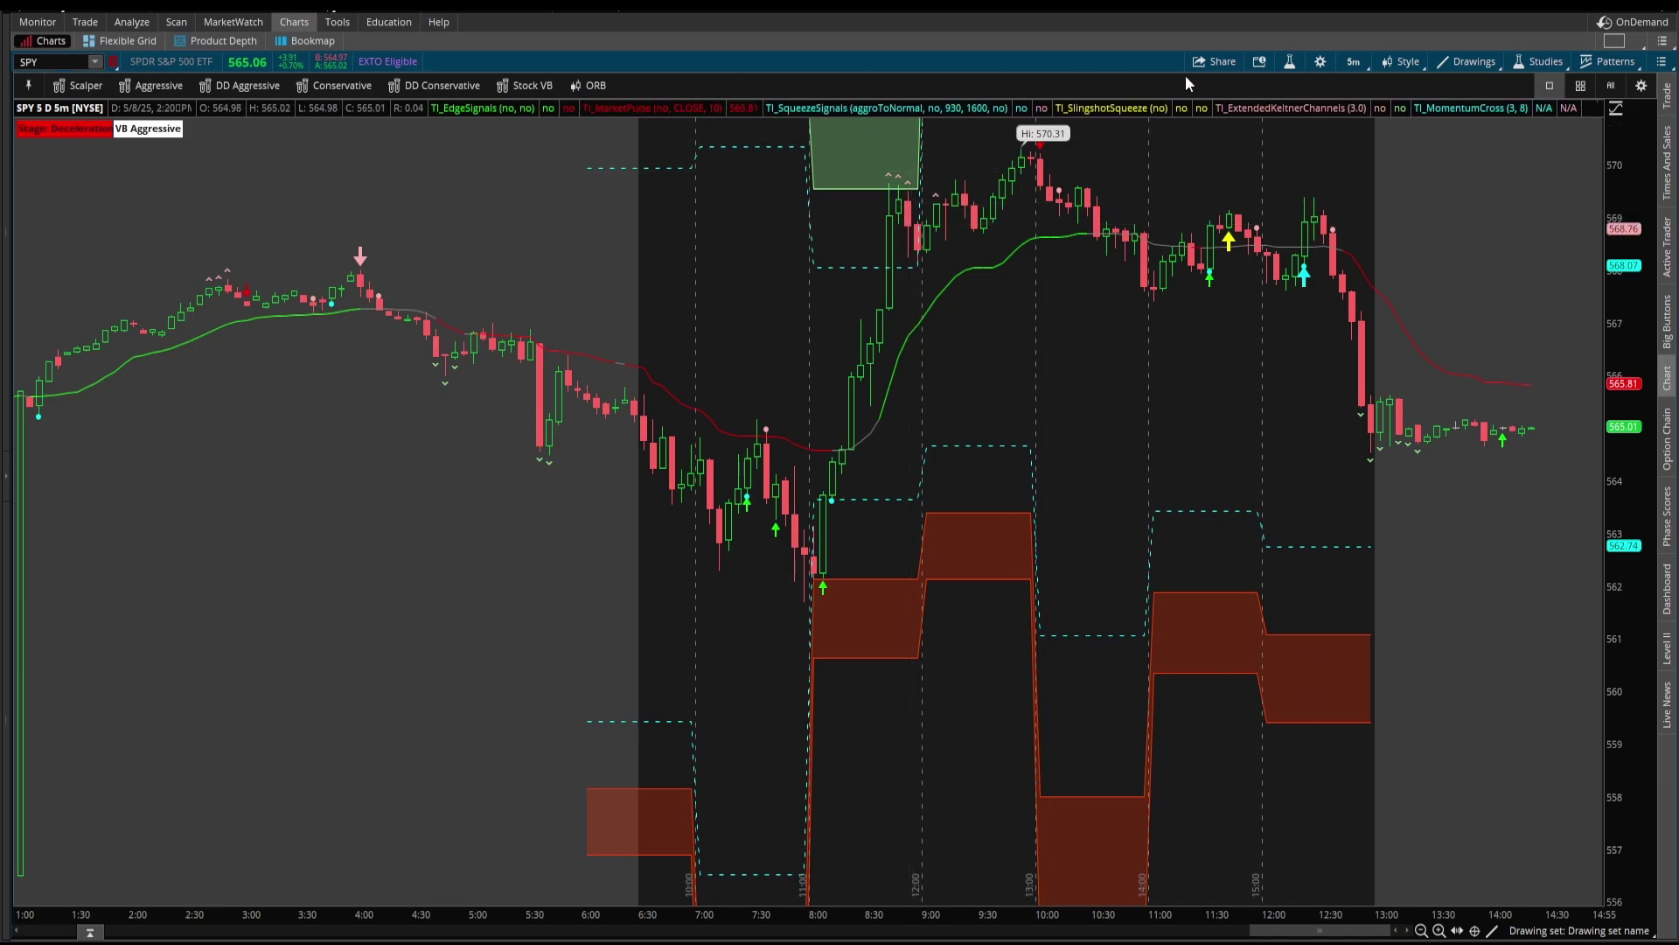
Hide the NewStudy16 study on the chart and apply the change.
click(1289, 62)
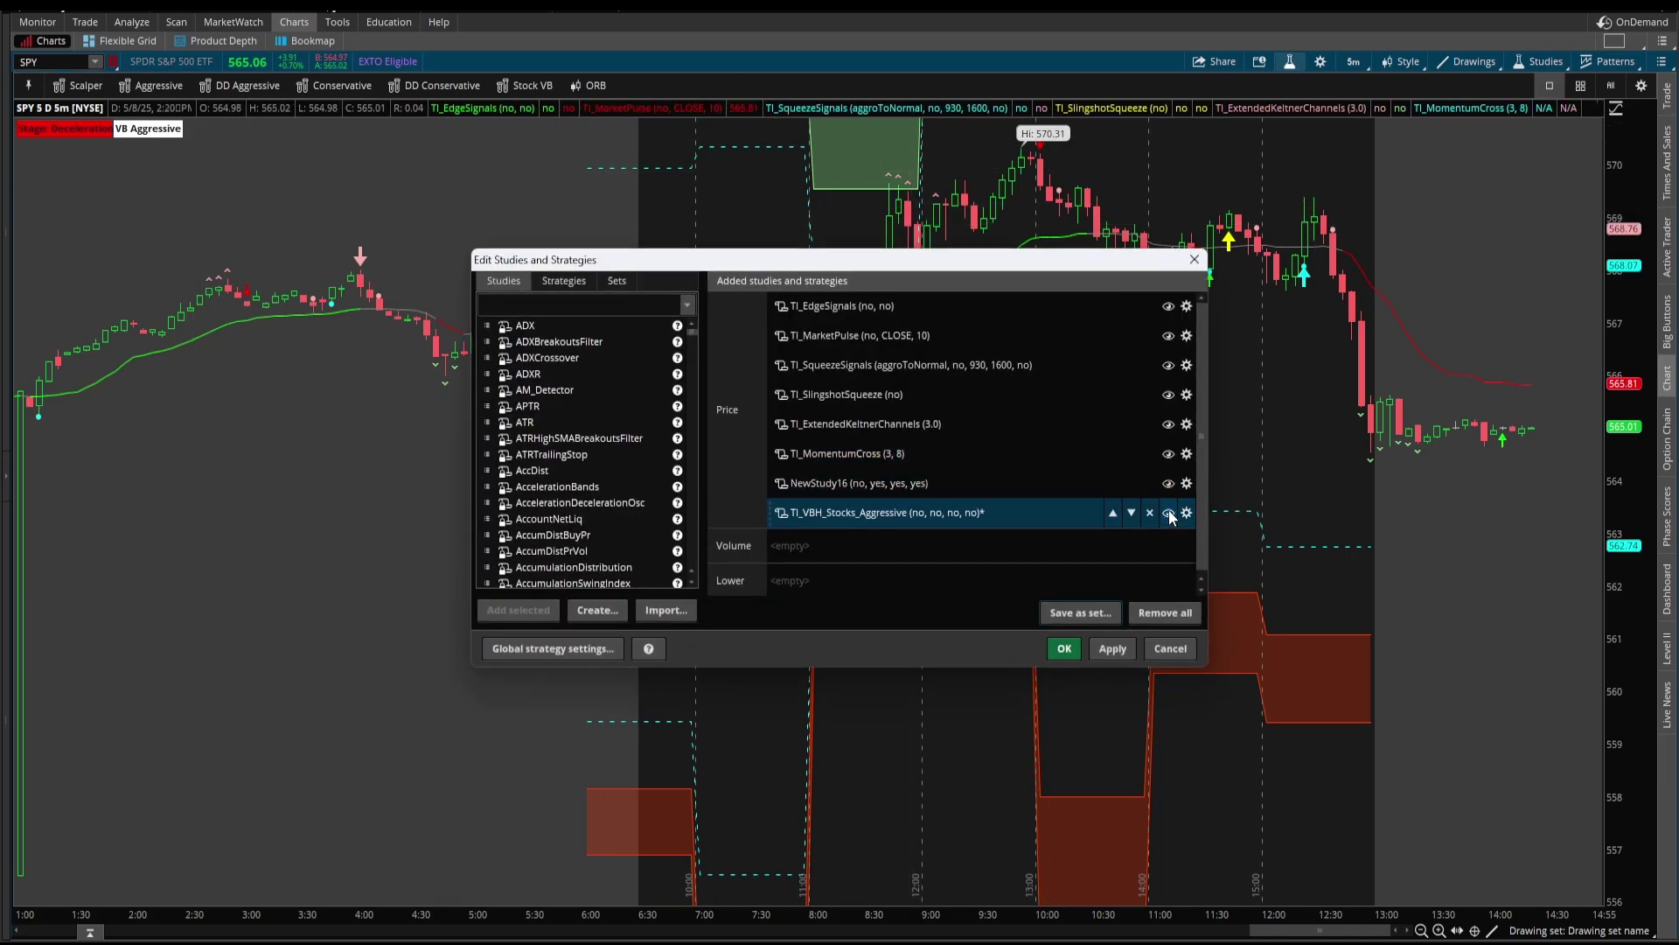
click(1169, 483)
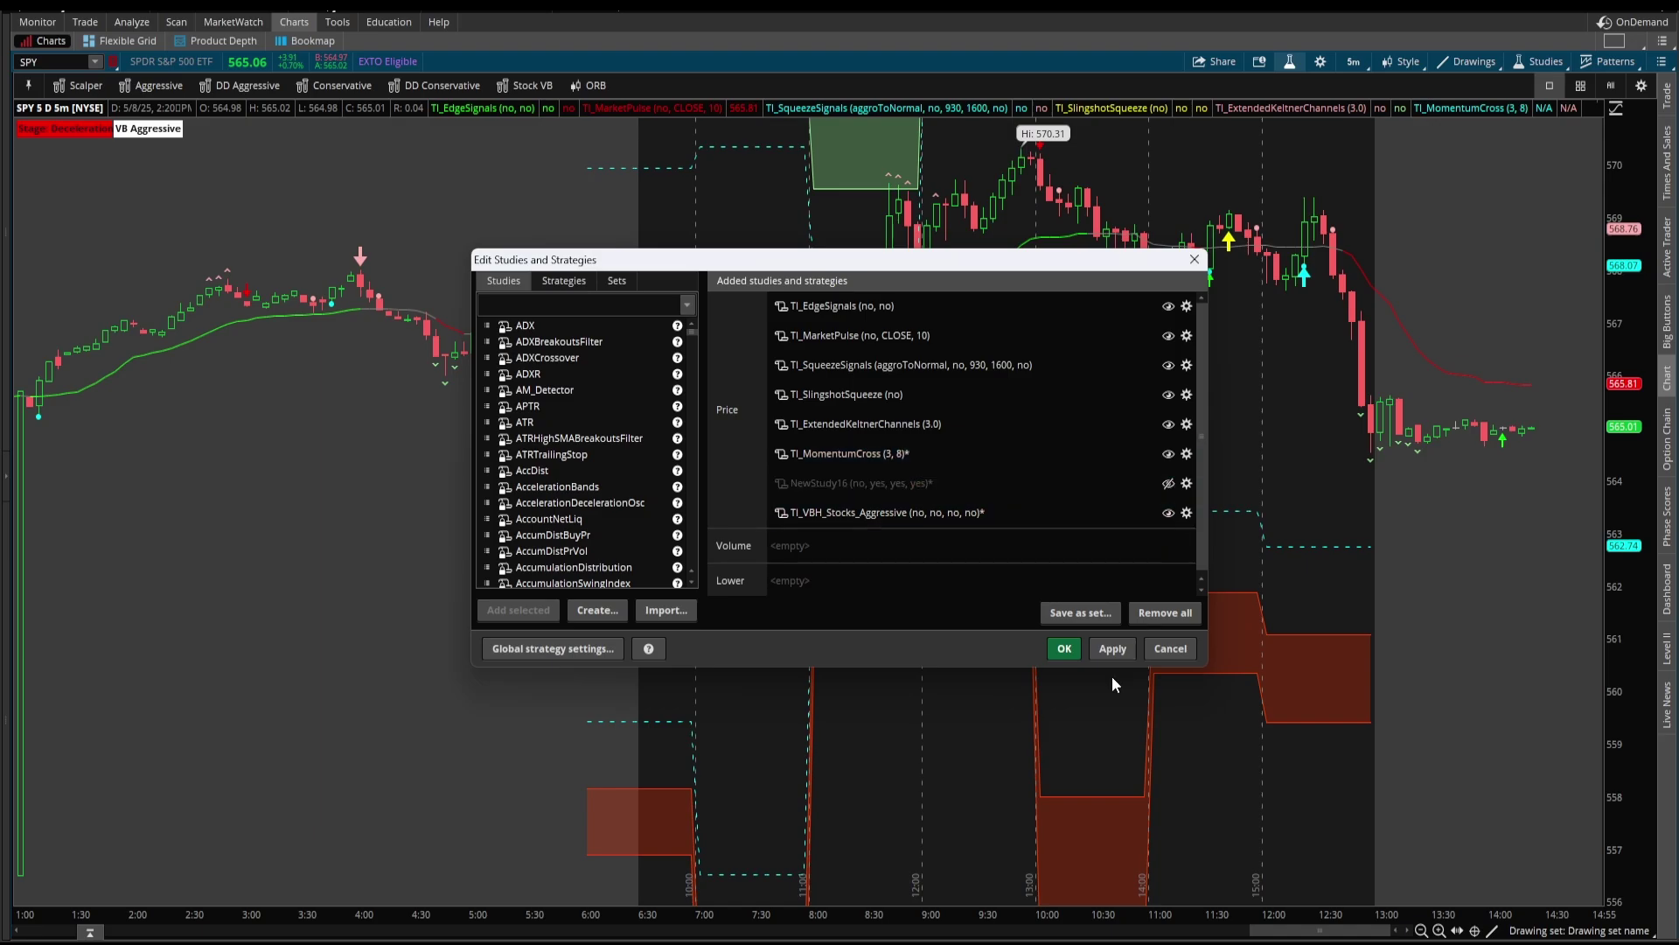
click(1113, 648)
click(1063, 648)
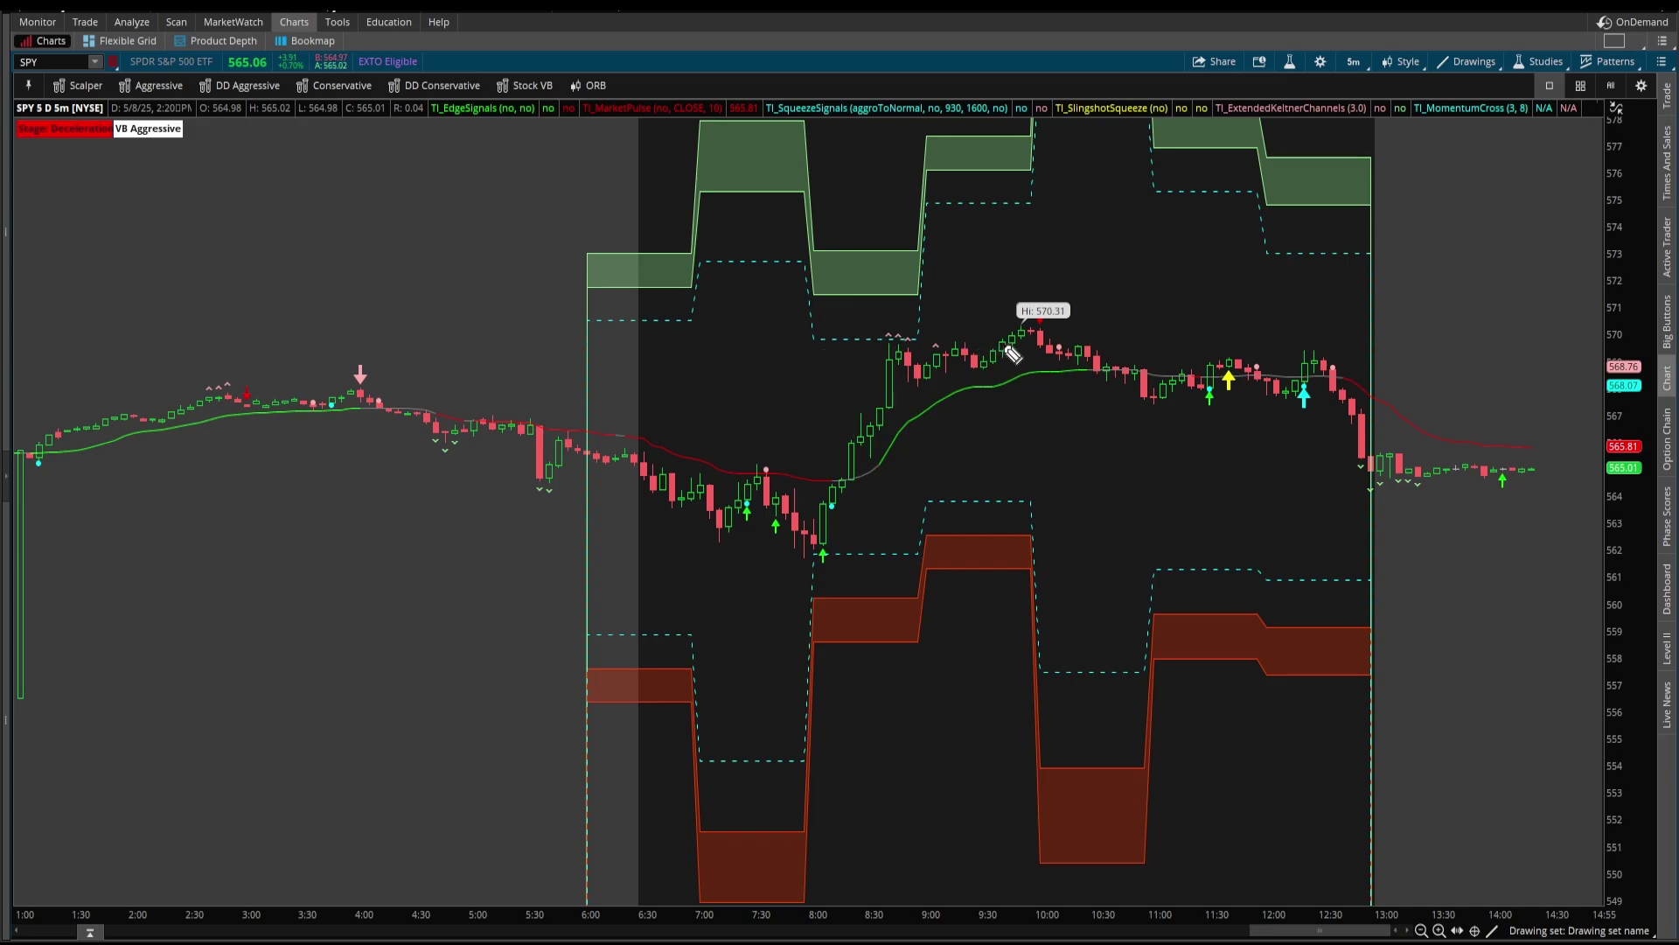
Draw horizontal lines near 569 and 566 on the SPY chart, add a downward arrow between them, and clear the drawings.
drag(863, 357, 1056, 359)
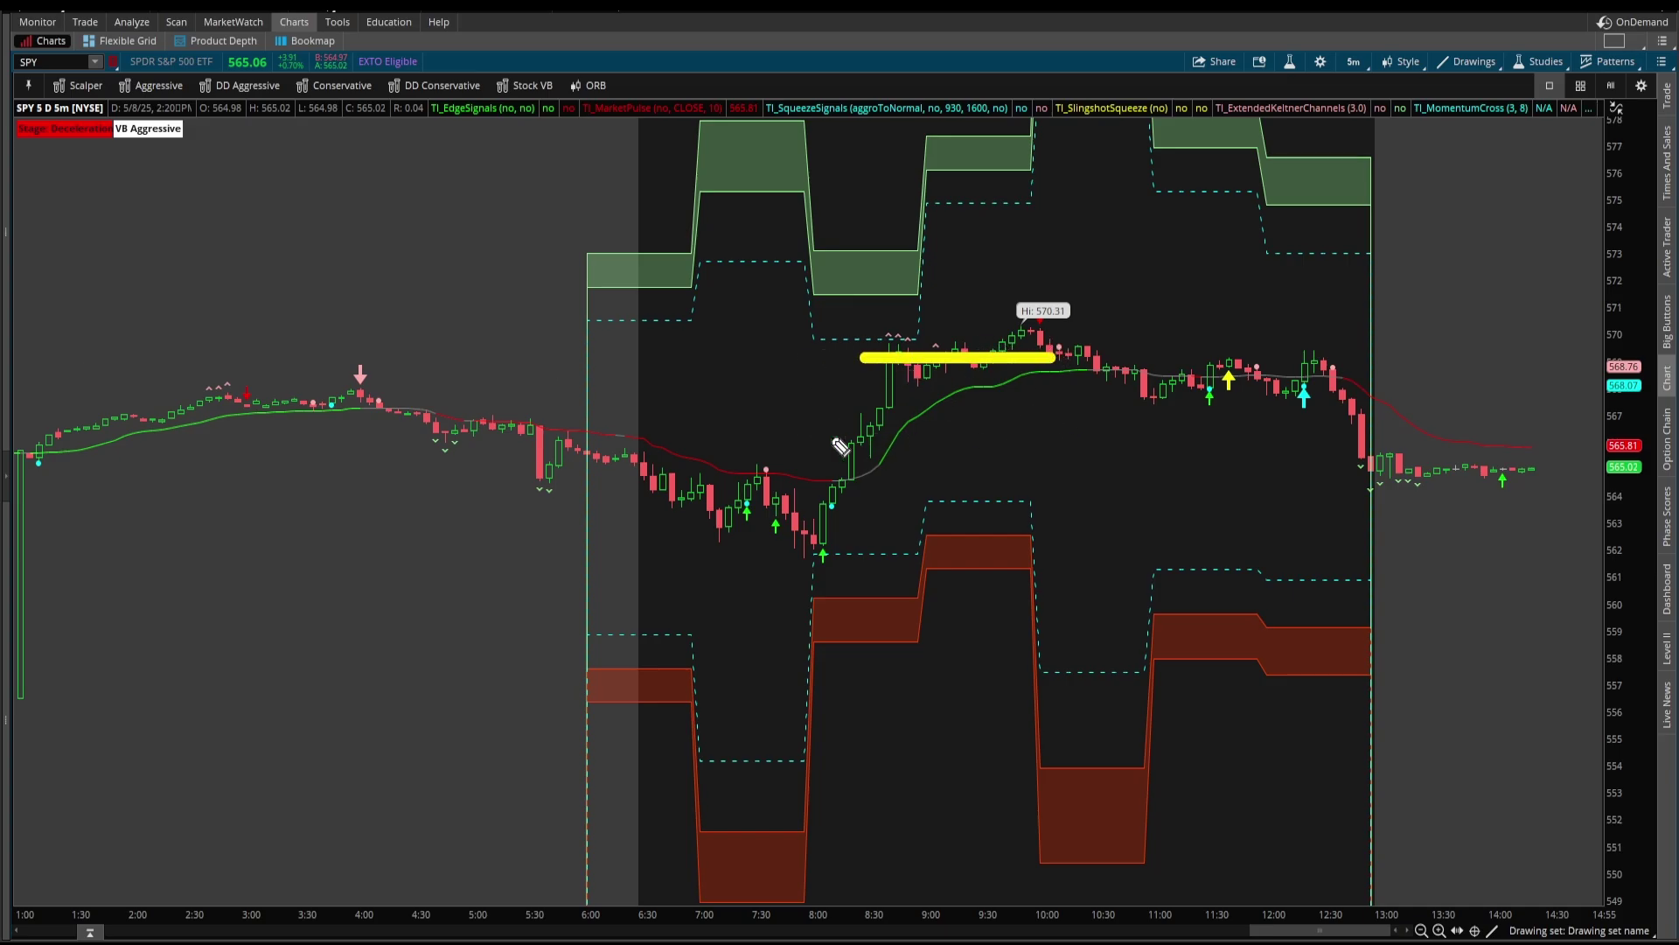
drag(832, 436, 1169, 436)
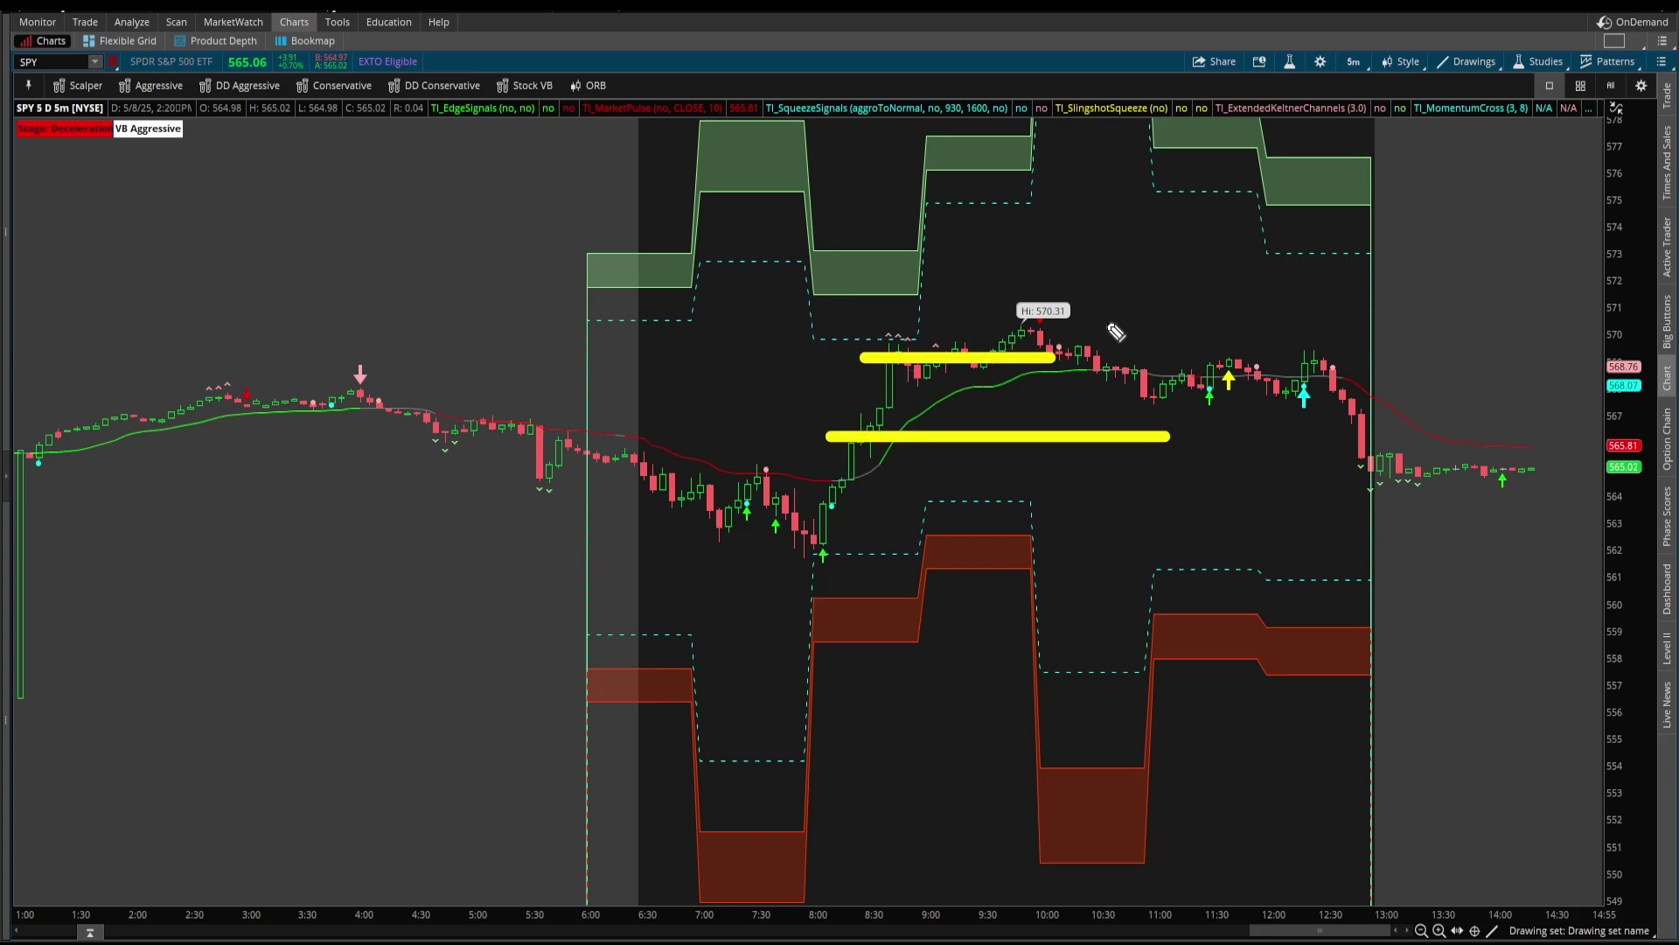
drag(1013, 368, 1033, 425)
drag(1013, 408, 1054, 400)
key(e)
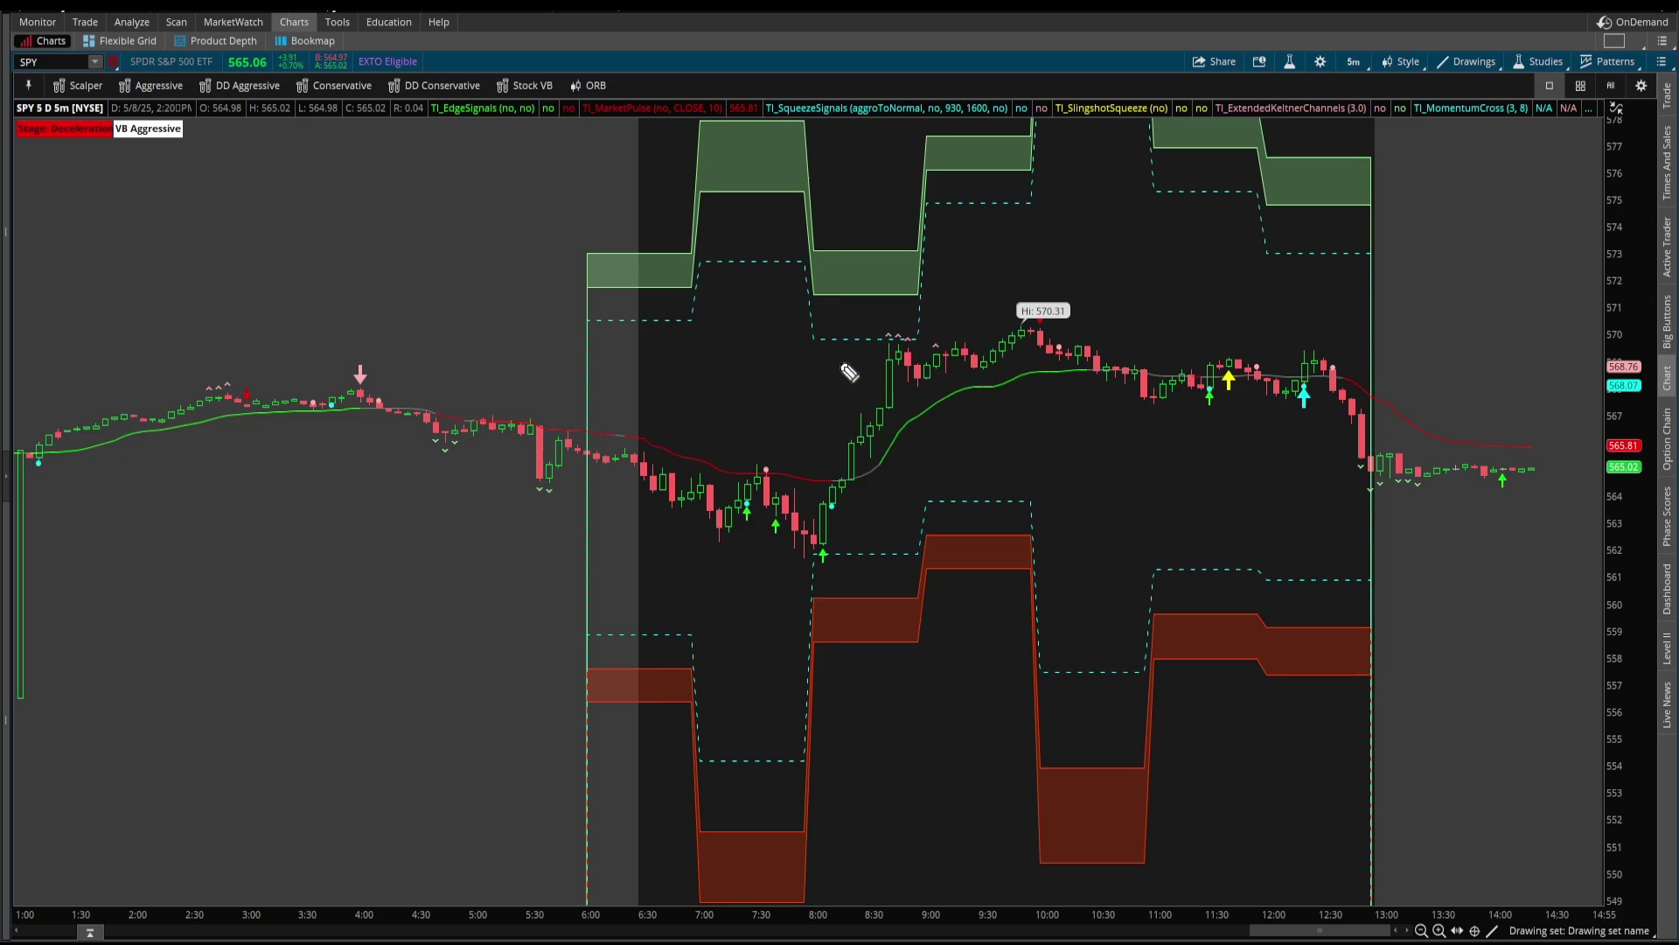
Mark a tighter range below the 570.31 high with two horizontal lines and a downward arrow, and clear it.
drag(827, 362, 1199, 360)
drag(817, 408, 1278, 407)
drag(1021, 374, 1033, 411)
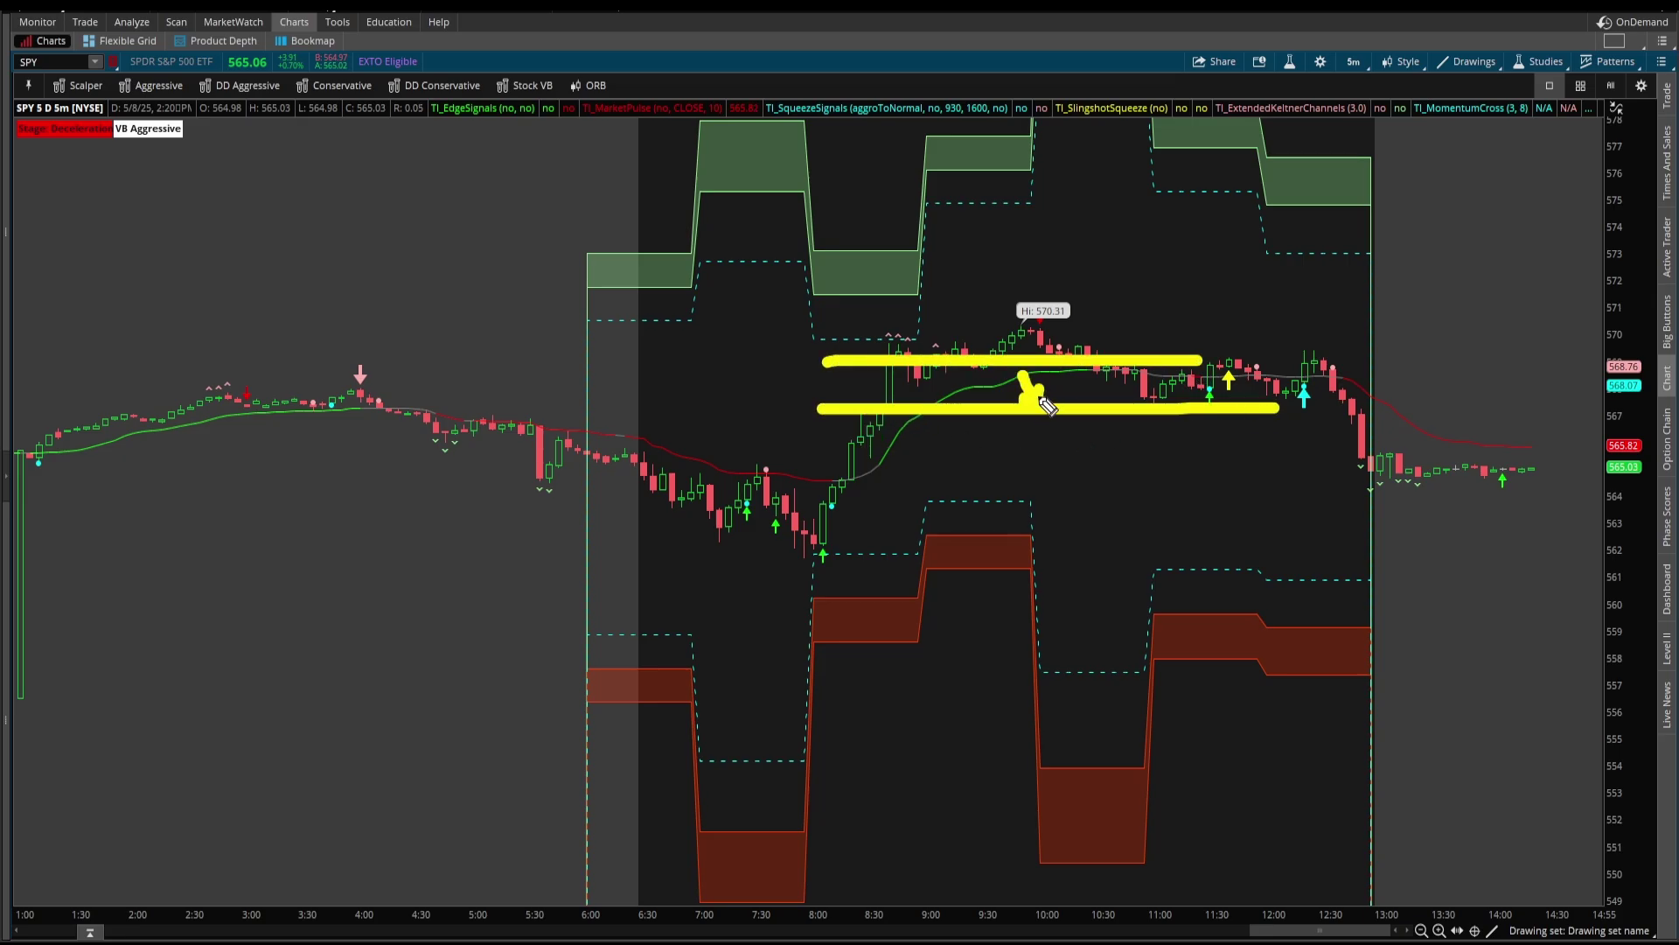
key(e)
Draw horizontal lines near 570 and 567, write the ratio 1:2 beside them, and clear the annotations.
drag(862, 339, 1203, 339)
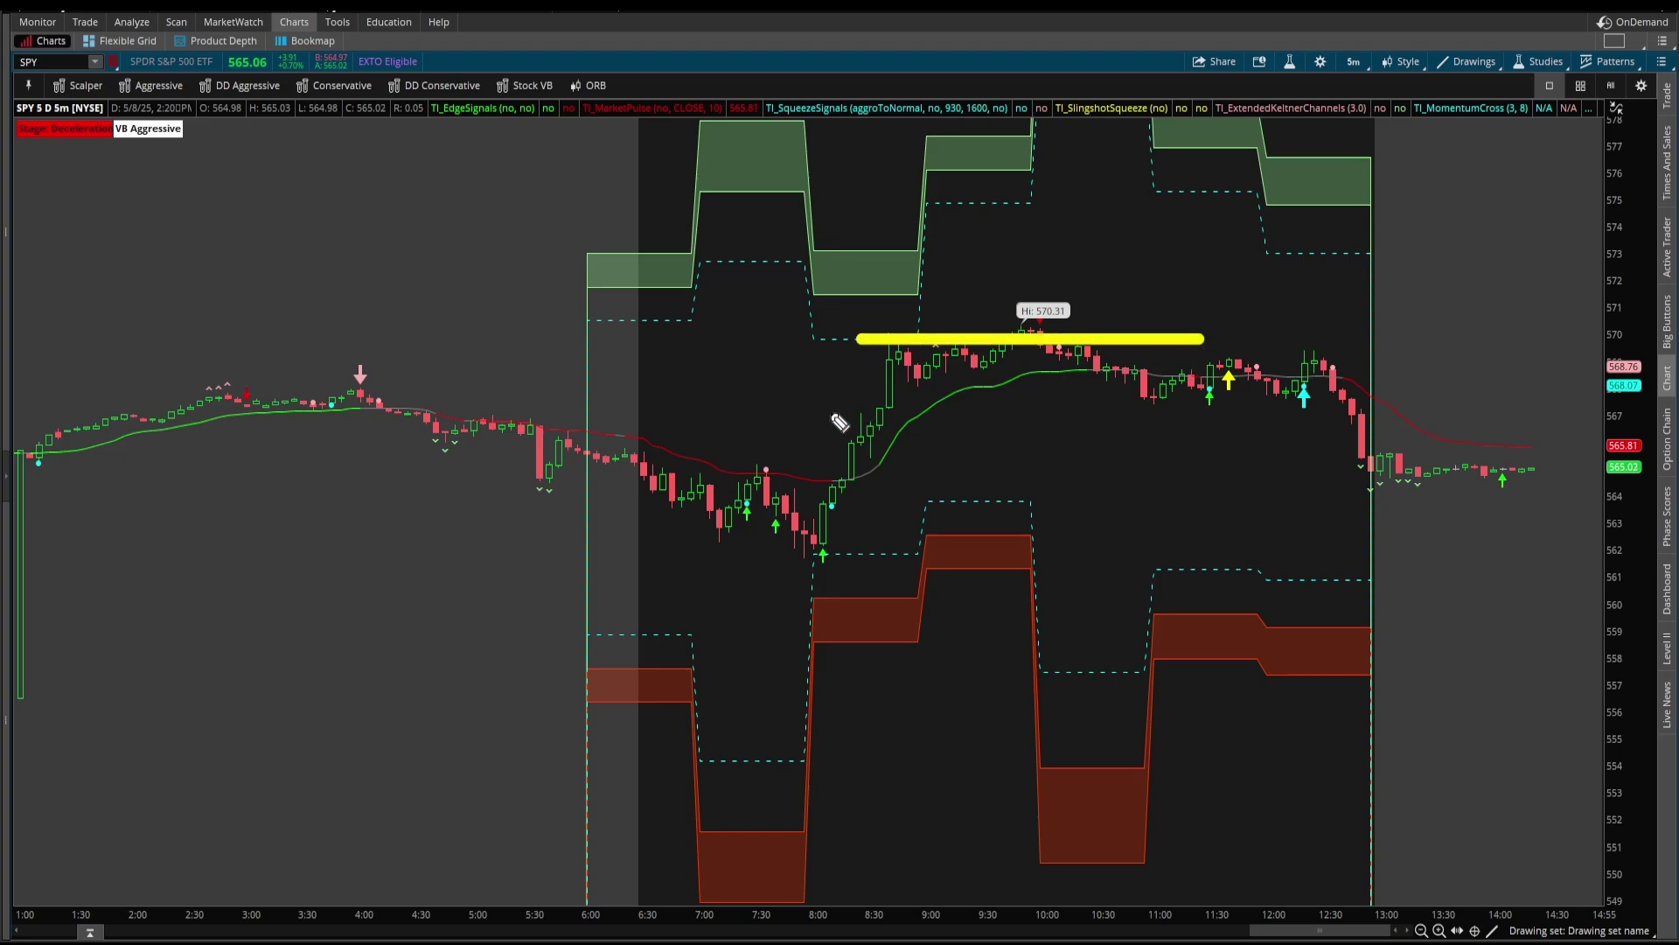
drag(828, 411, 1279, 415)
mouse_move(1320, 302)
mouse_down()
mouse_move(1322, 342)
mouse_move(1410, 338)
mouse_up()
click(1352, 329)
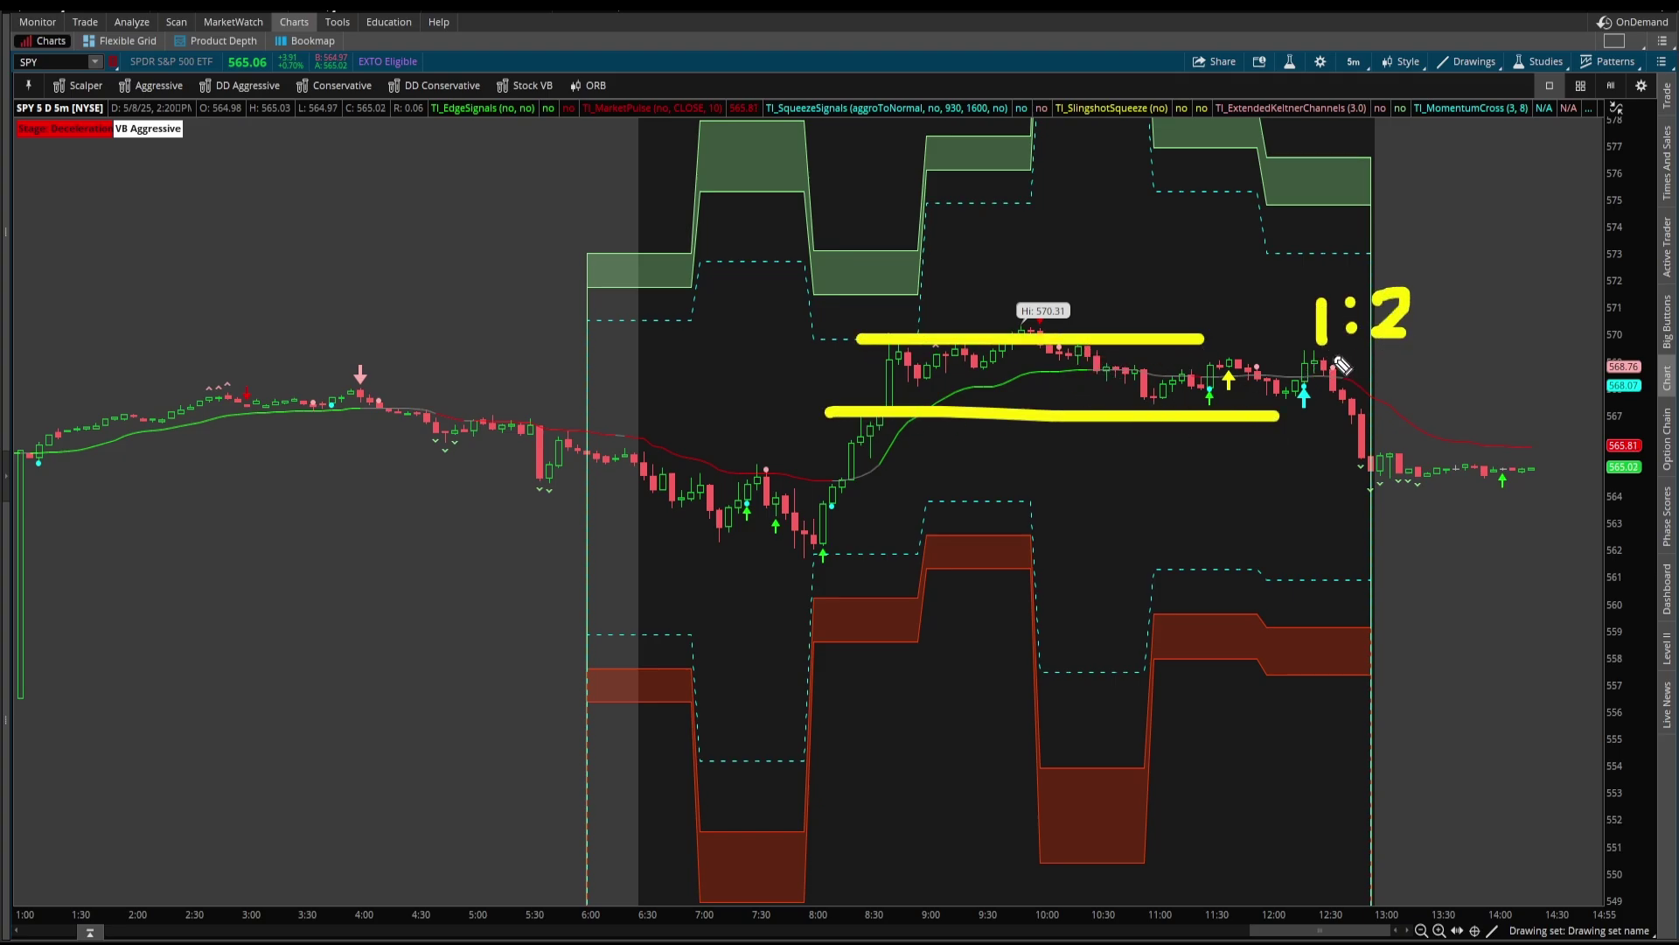
key(Escape)
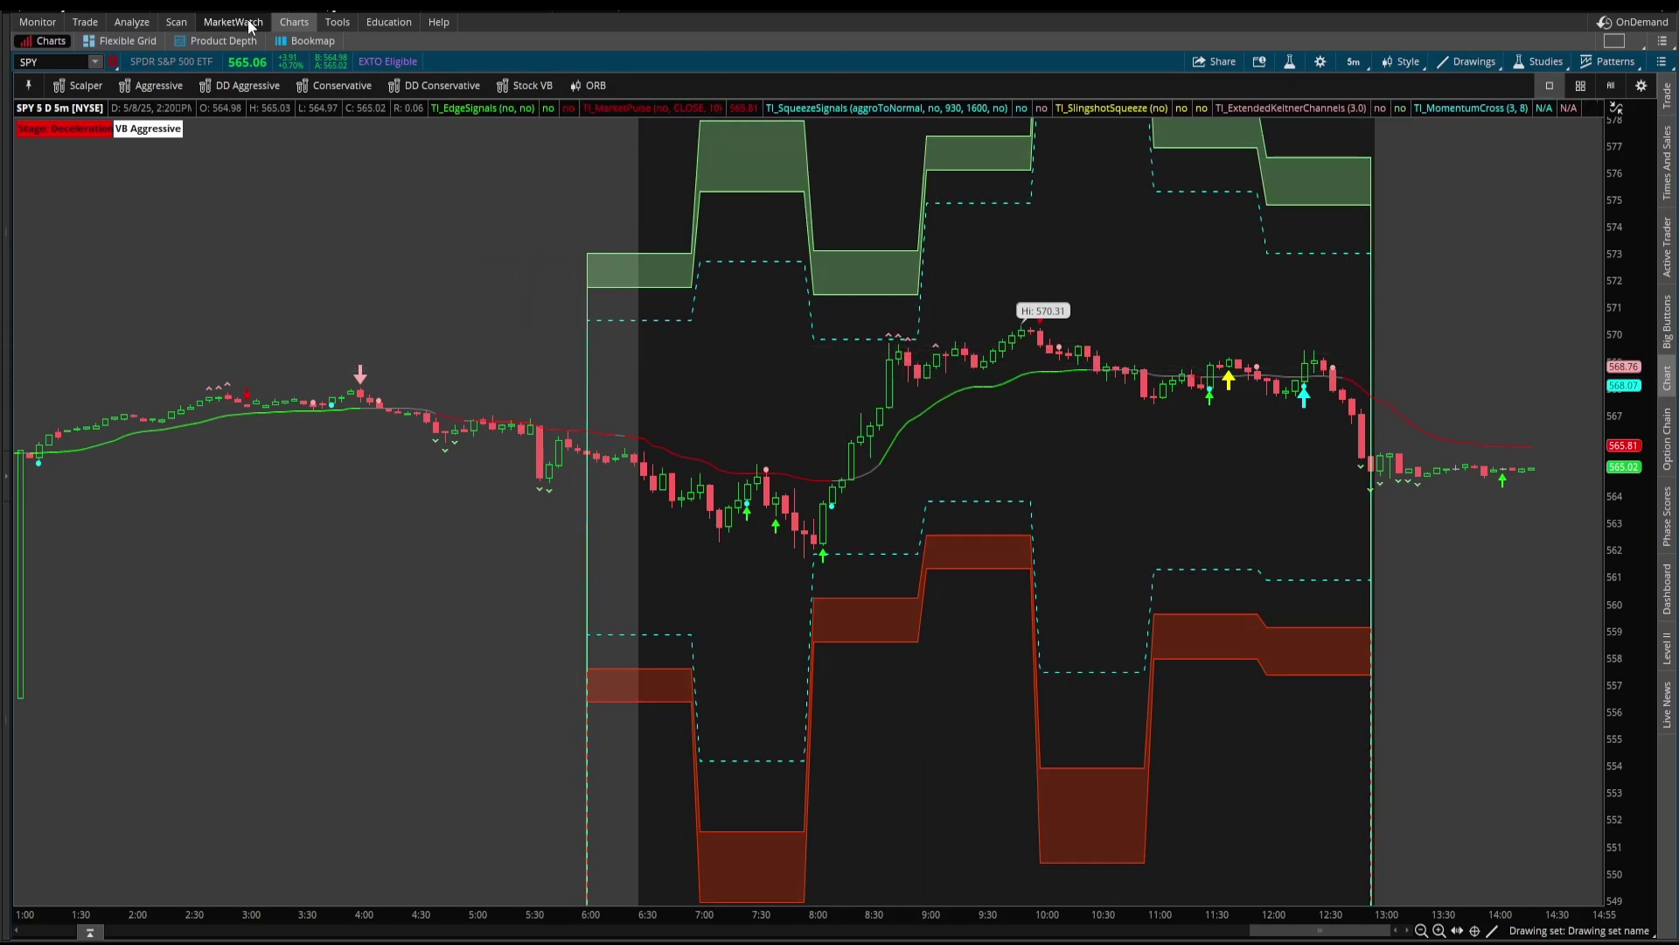
Change the chart symbol to QQQ.
click(58, 60)
text(QQ)
key(Return)
text(QQQ)
key(Return)
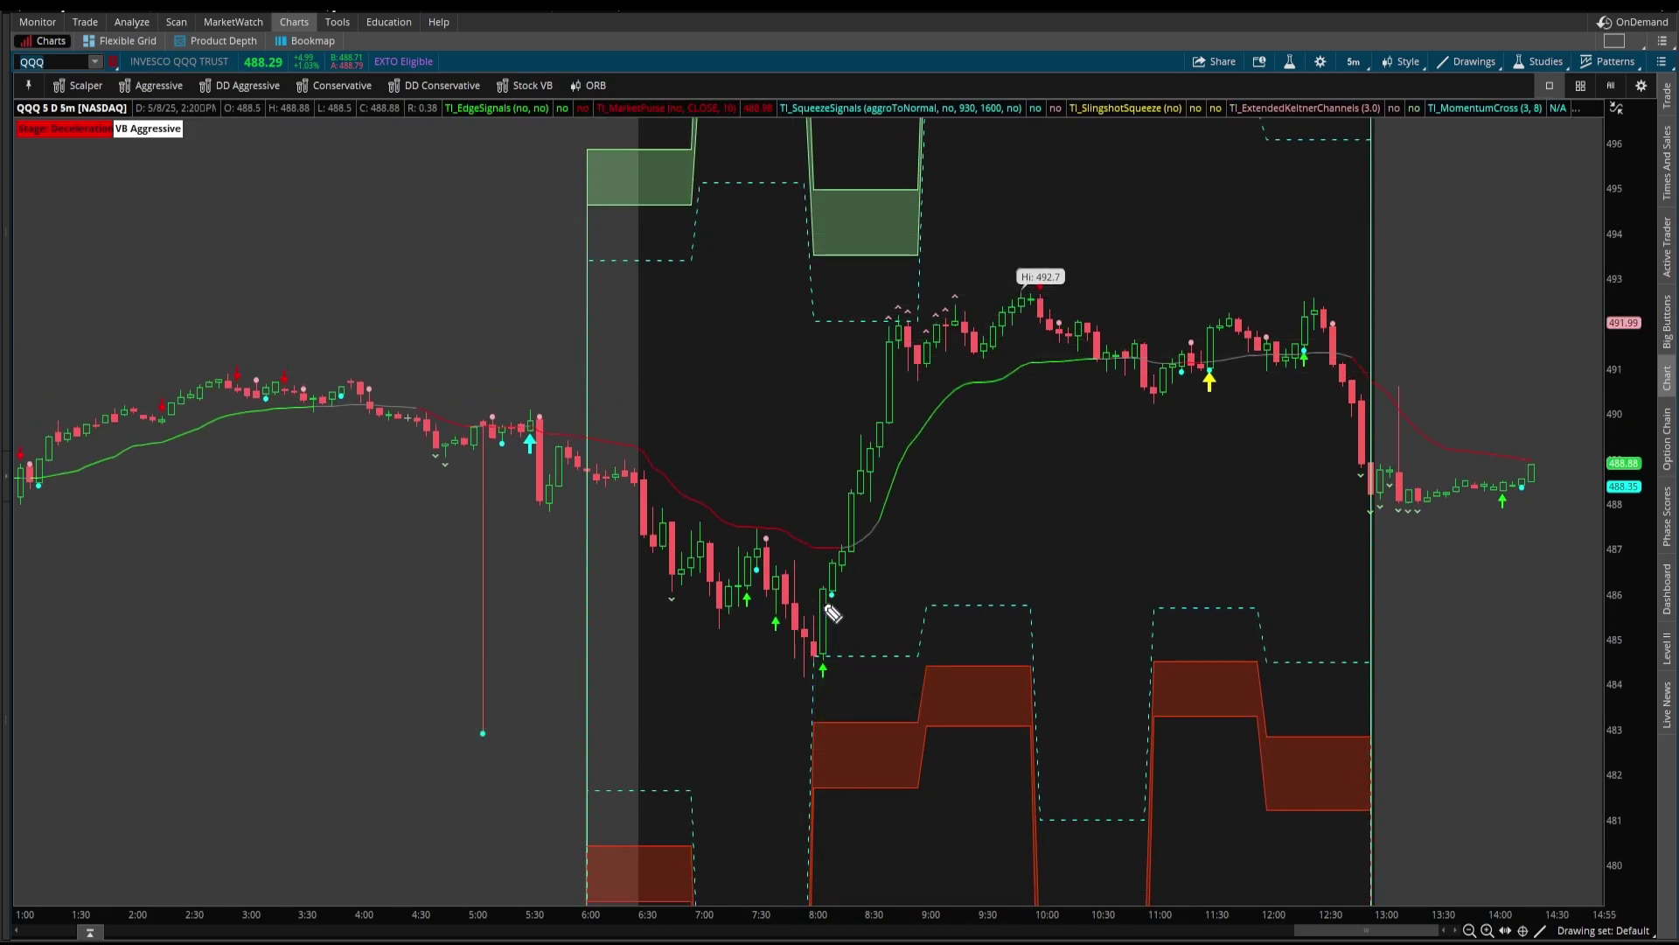
Mark the QQQ levels near 492 and 495 with horizontal lines, annotate the distance between them, and clear the drawings.
drag(838, 321, 972, 324)
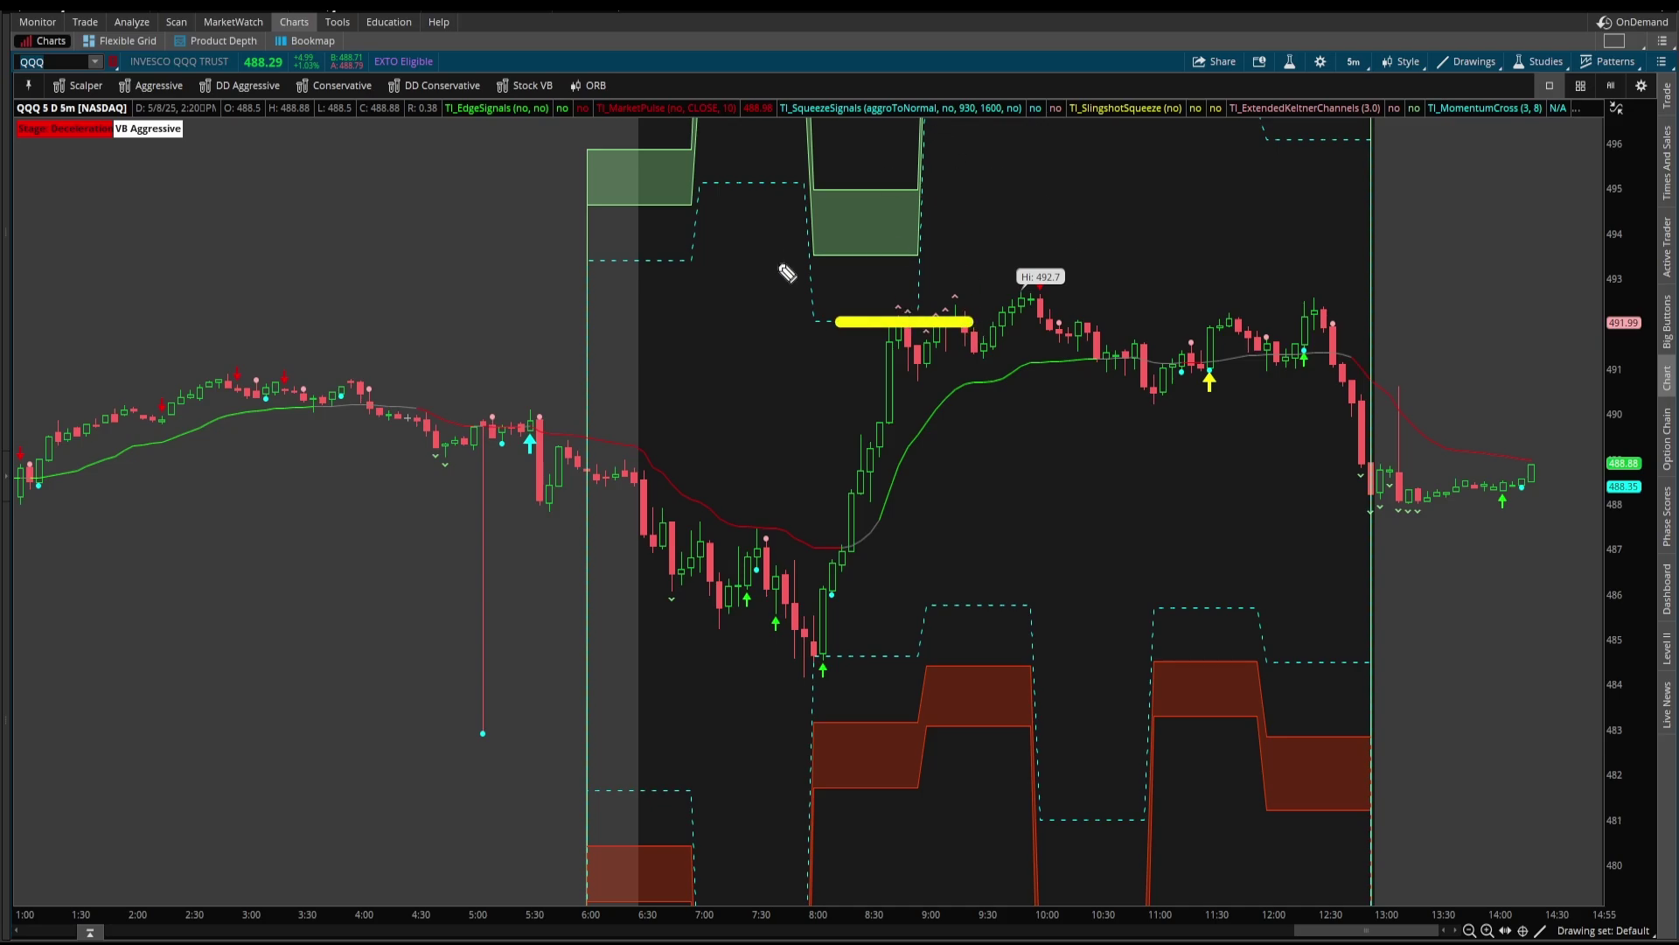
drag(846, 188, 1035, 188)
mouse_move(1061, 187)
mouse_down()
mouse_move(1088, 188)
mouse_move(1104, 324)
mouse_move(1032, 322)
mouse_up()
drag(1230, 209, 1152, 254)
drag(1174, 211, 1190, 266)
mouse_move(886, 405)
mouse_down()
mouse_move(928, 329)
mouse_move(947, 353)
mouse_up()
key(e)
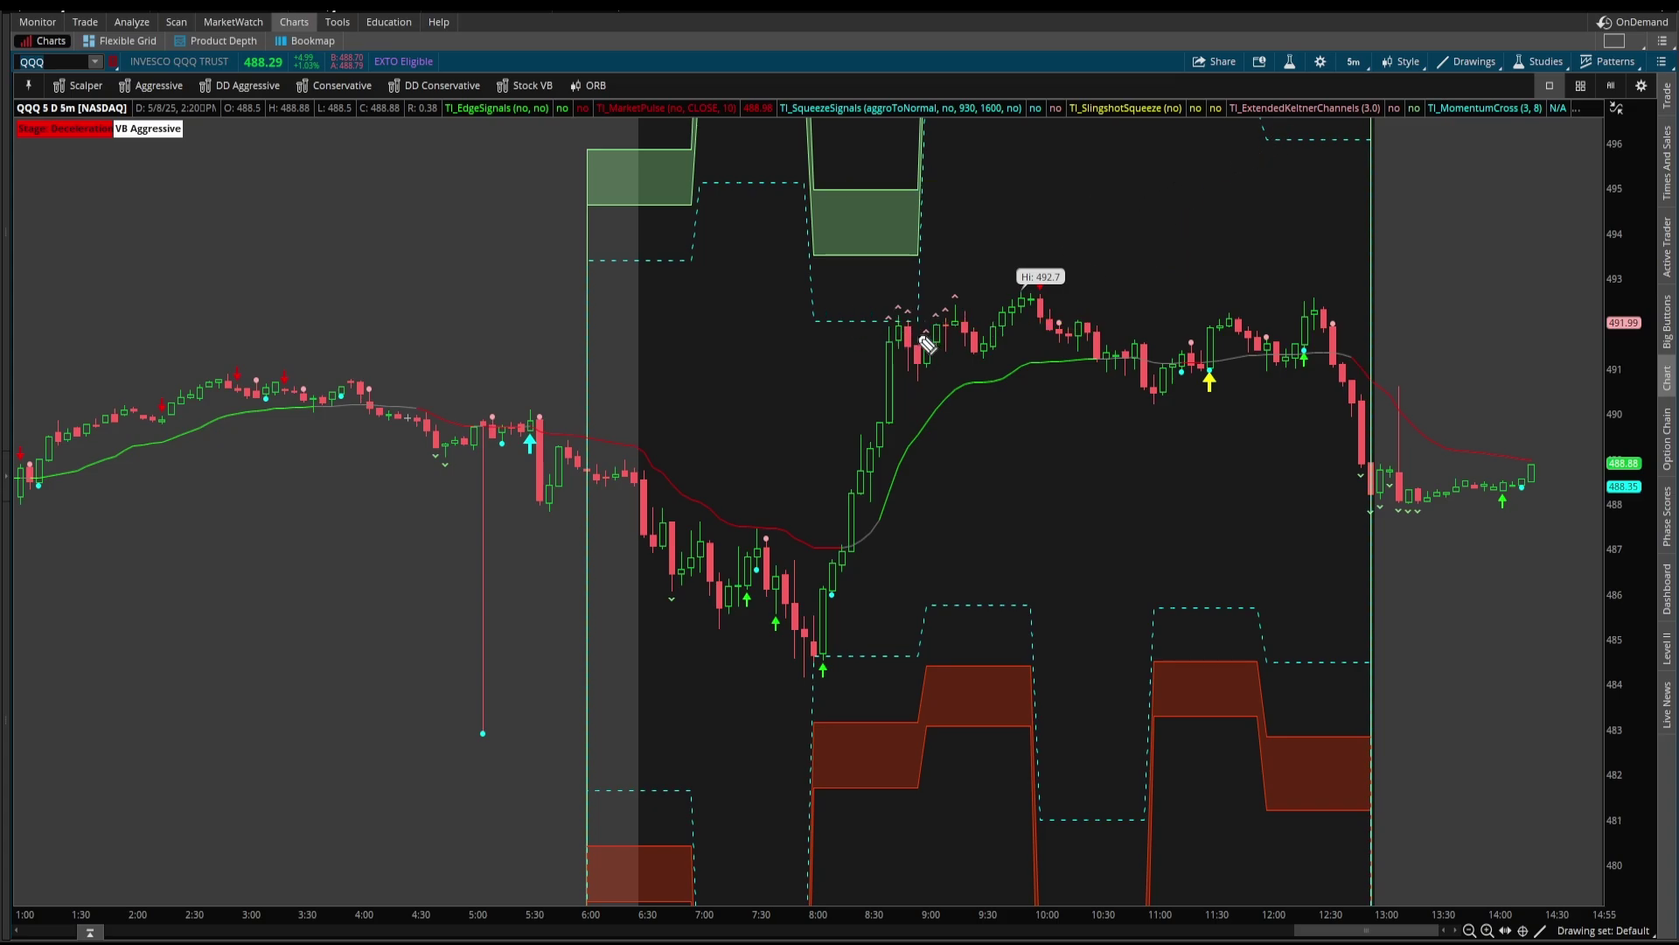
Highlight the dashed level near 492 on the QQQ chart and mark the area around the 492.7 high.
drag(801, 328, 1039, 329)
drag(862, 324, 983, 317)
mouse_move(1054, 275)
mouse_down()
mouse_move(1069, 287)
mouse_move(1041, 265)
mouse_up()
mouse_move(1148, 239)
mouse_down()
mouse_move(1090, 269)
mouse_move(1109, 278)
mouse_up()
Draw horizontal lines near 492 and 495 on QQQ and add two brackets, each labelled 1.
drag(842, 318, 1083, 319)
mouse_move(791, 187)
mouse_down()
mouse_move(1100, 190)
mouse_move(1191, 283)
mouse_move(1252, 225)
mouse_move(1282, 235)
mouse_up()
mouse_move(1166, 347)
mouse_down()
mouse_move(1163, 431)
mouse_move(1244, 403)
mouse_move(1288, 418)
mouse_up()
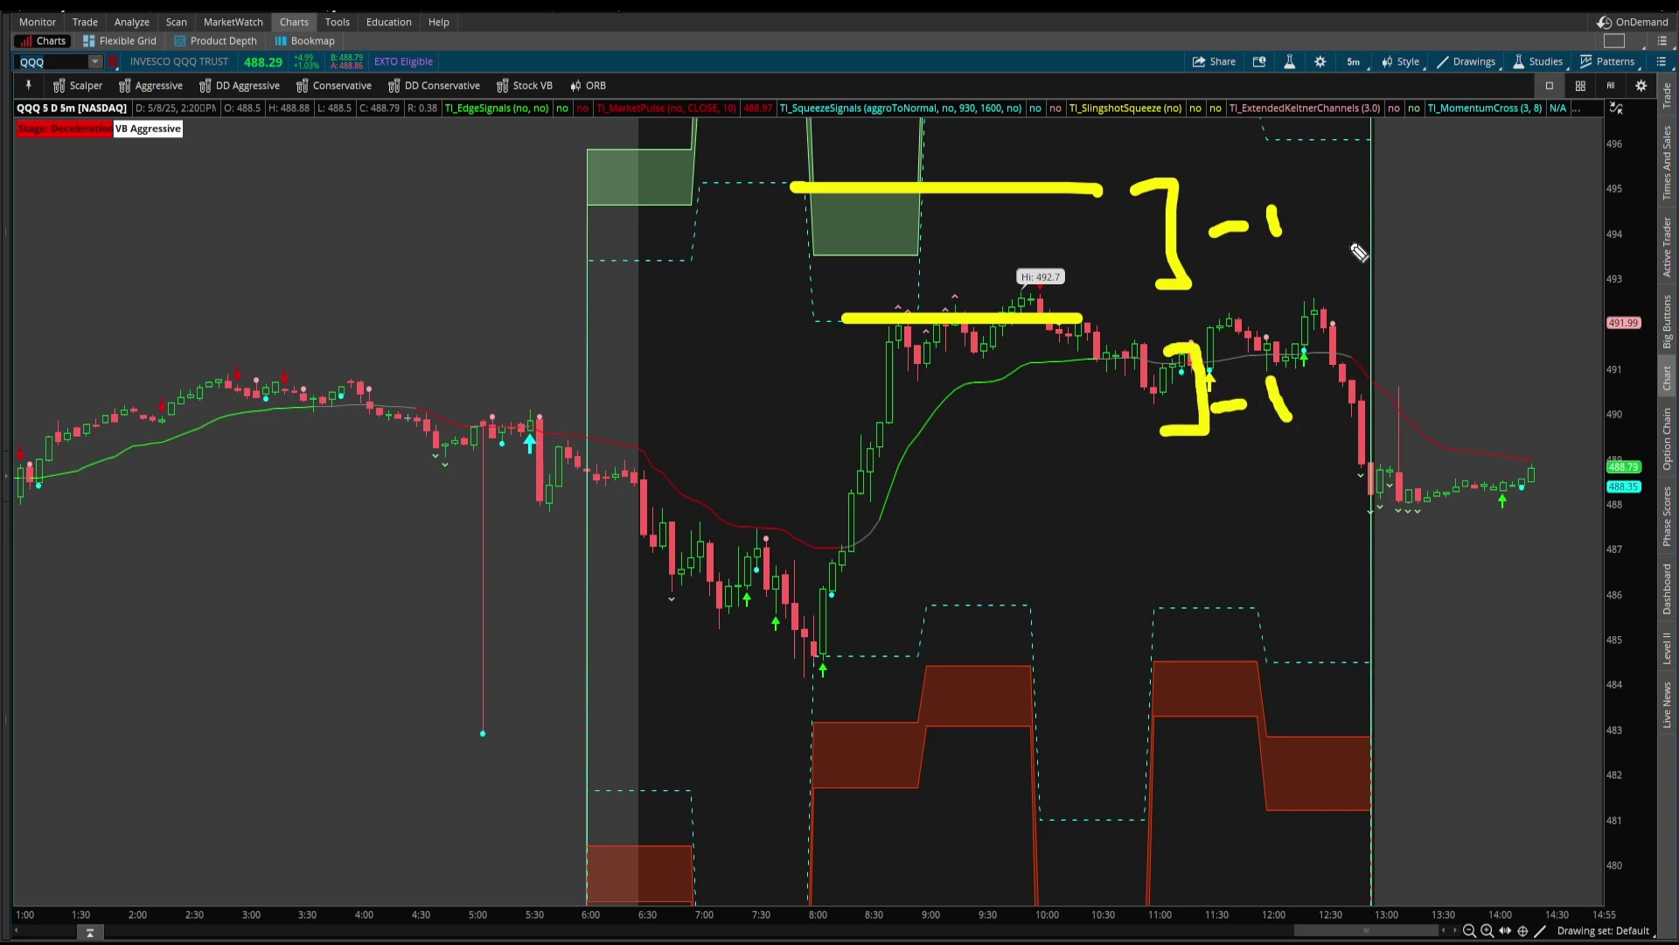
Switch the QQQ chart to the 1 D : 1m time frame, mark the final drop and the 492 level, and clear the marks.
click(1353, 61)
click(1357, 123)
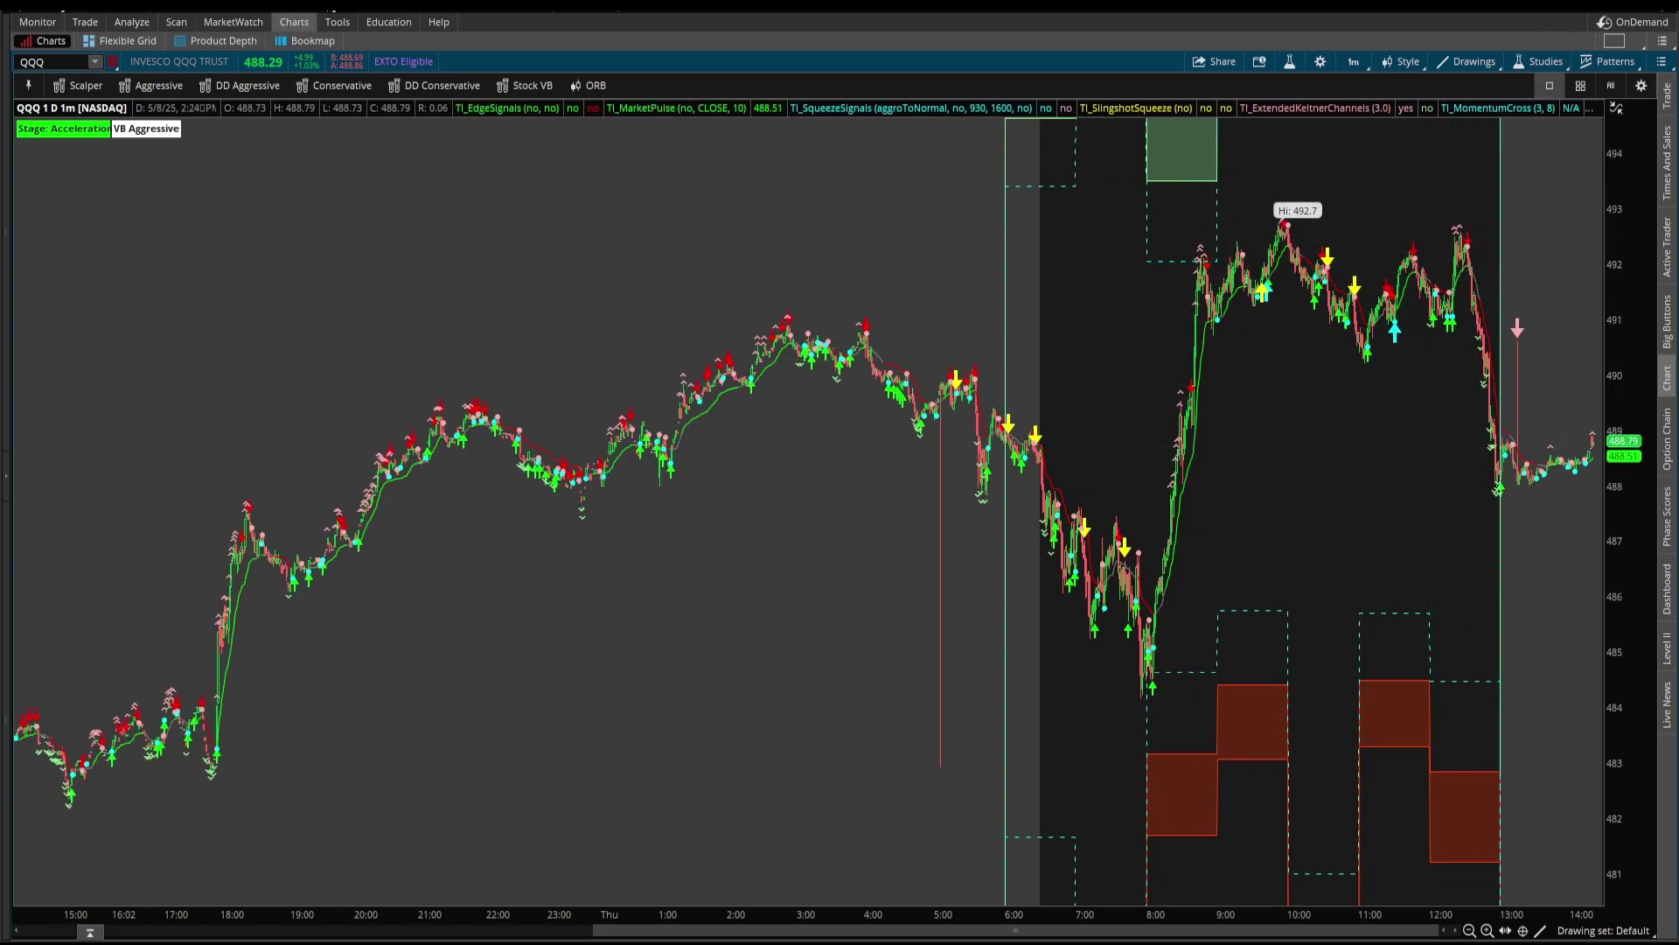
mouse_move(1461, 238)
mouse_down()
mouse_move(1499, 478)
mouse_move(1525, 422)
mouse_up()
drag(1117, 261, 1479, 259)
key(Escape)
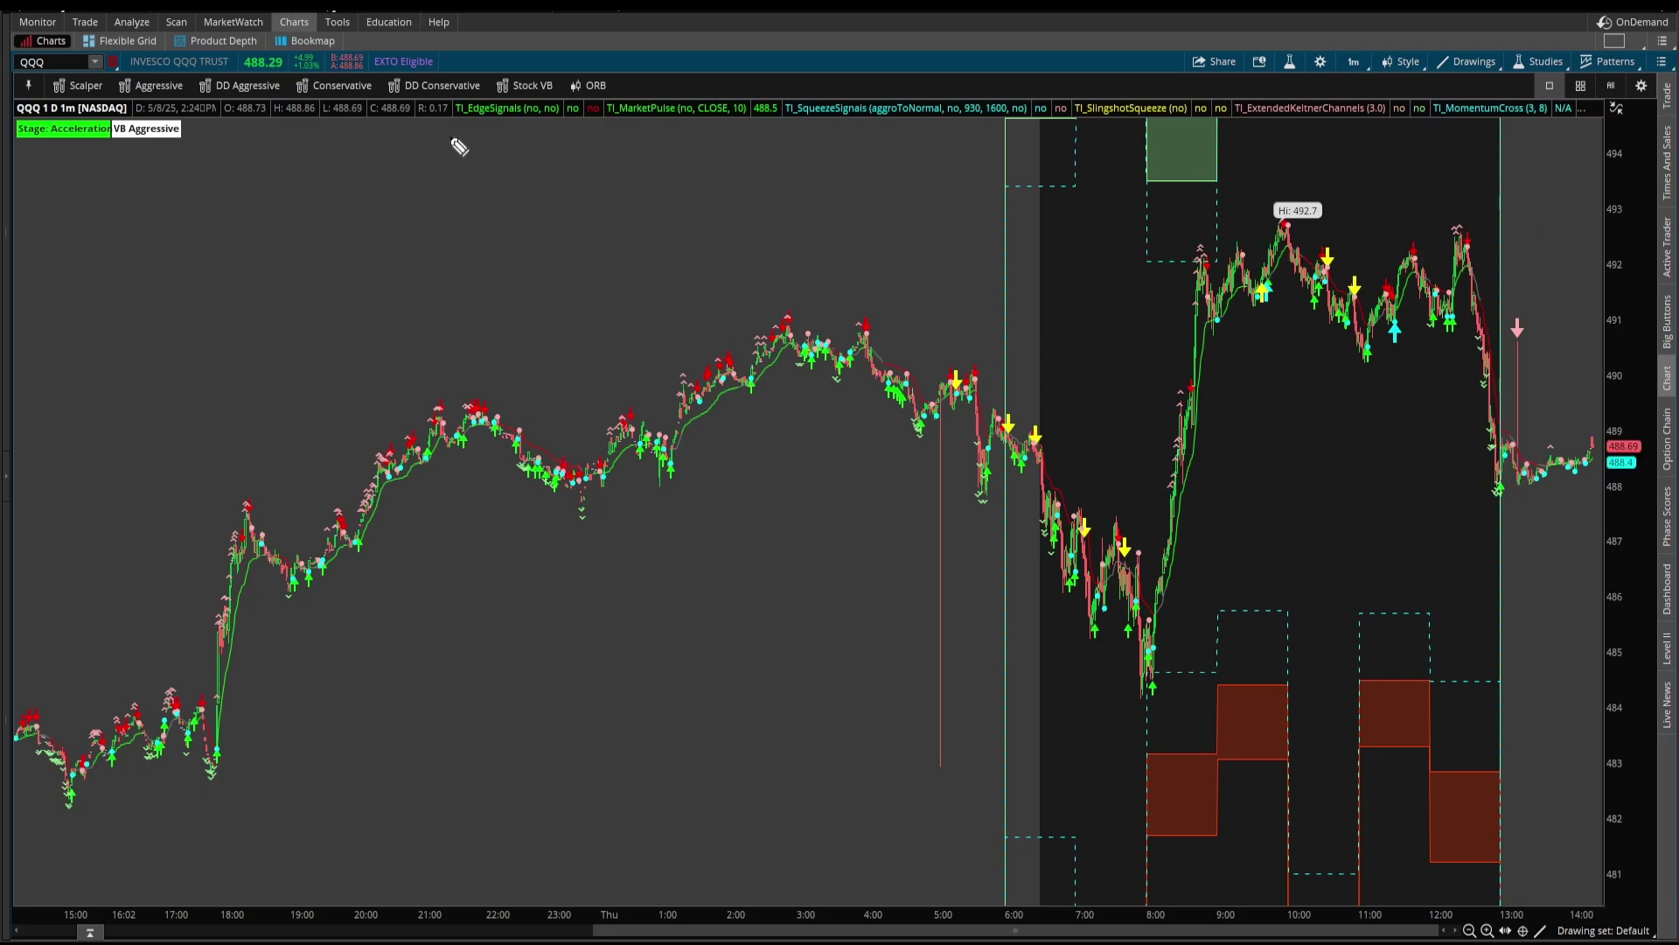
Show the NewStudy16 study and hide TI_VBH_Stocks_Aggressive on the QQQ chart.
click(1289, 61)
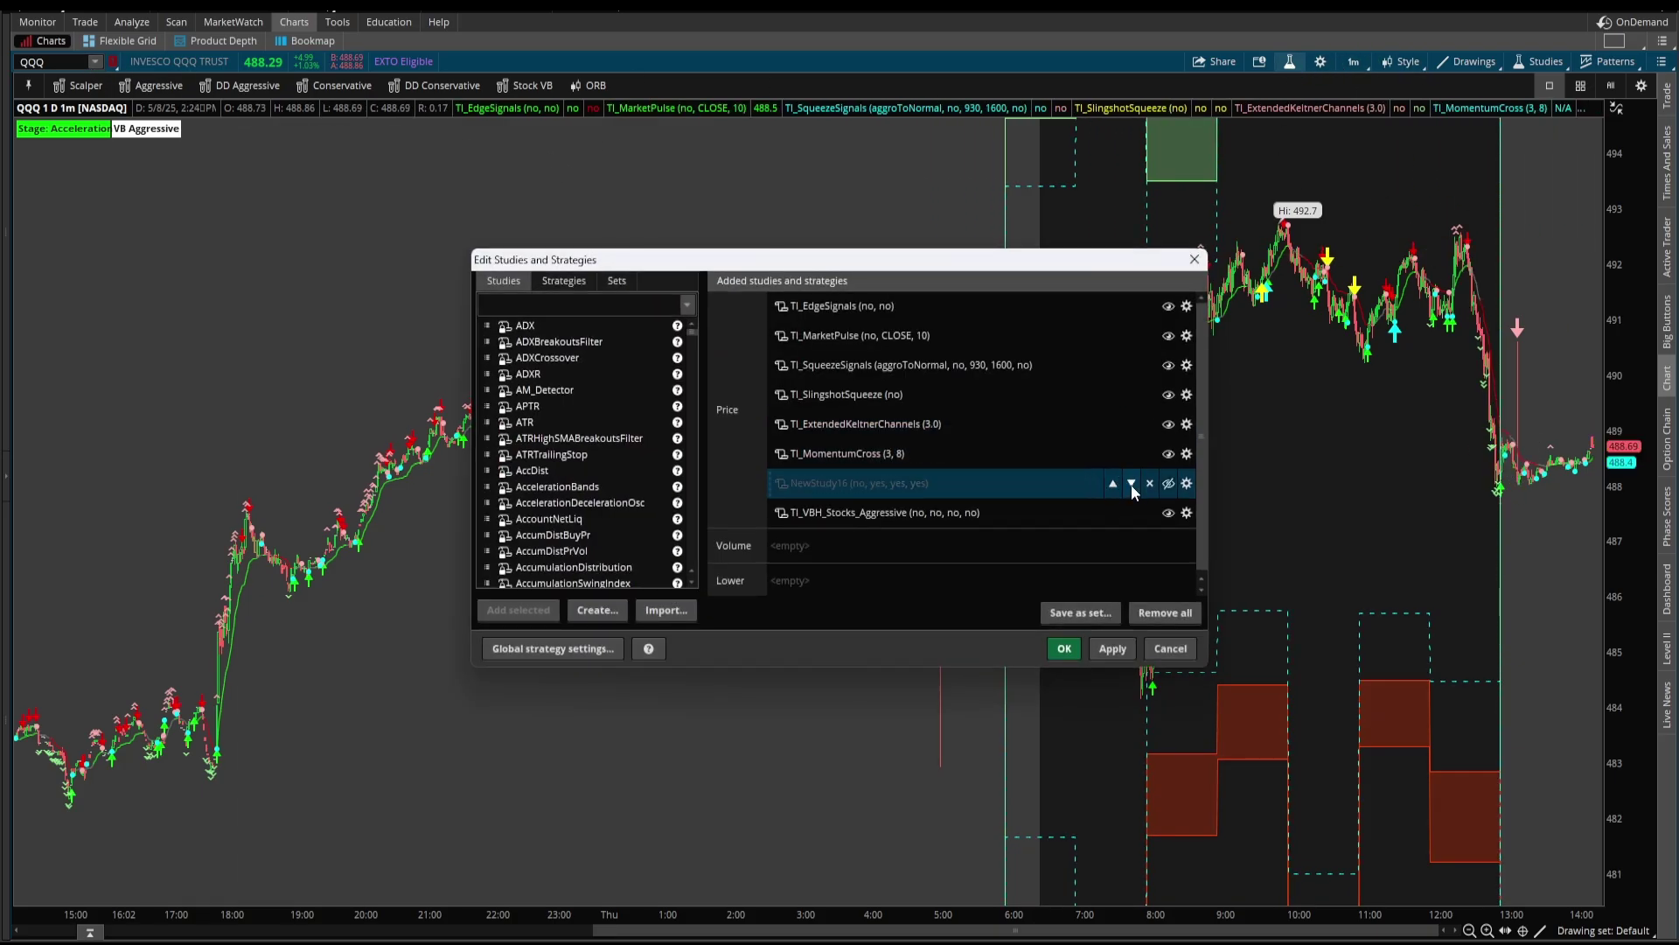
click(1167, 483)
click(1167, 513)
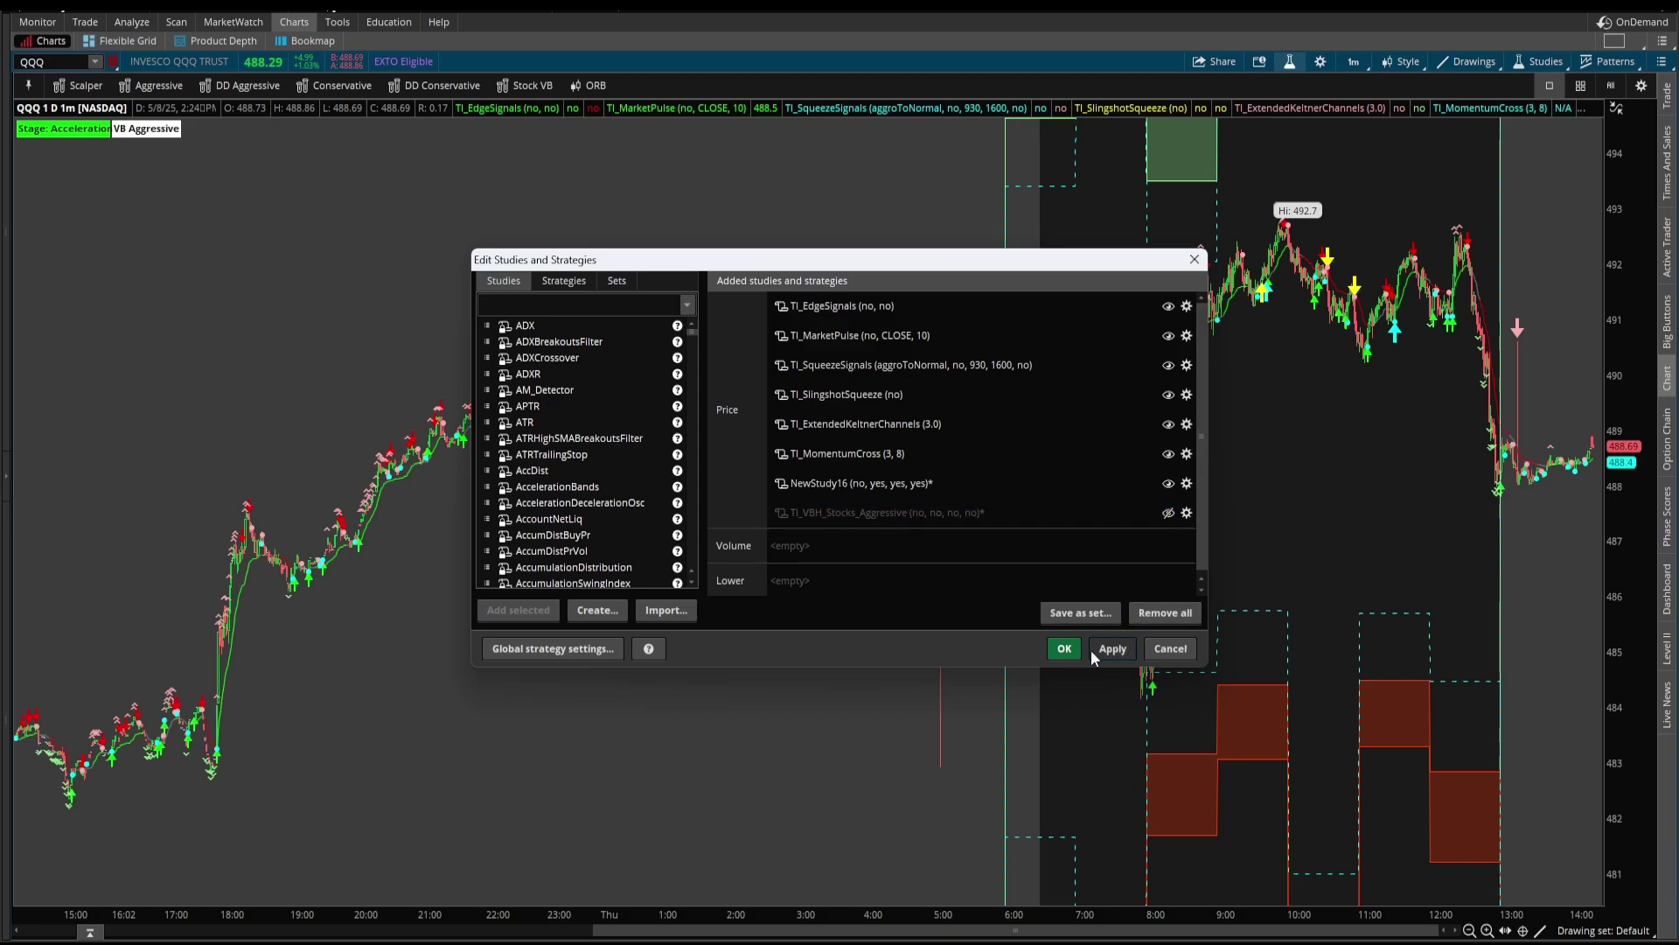
click(1065, 648)
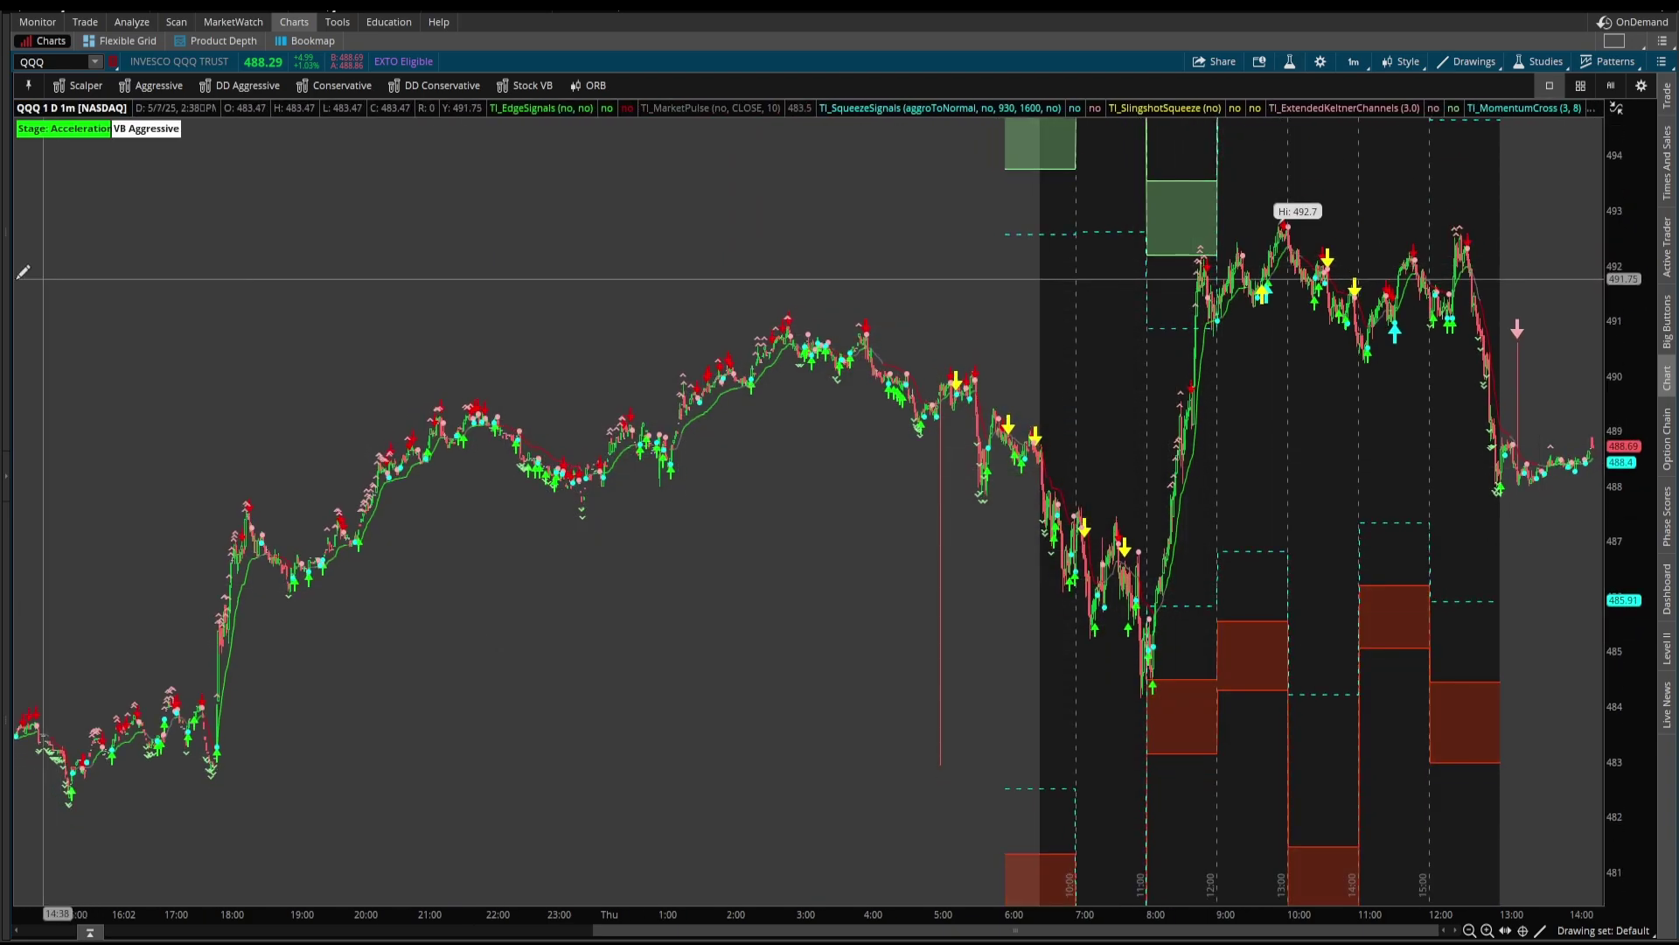
Outline the upper green zone with two lines, circle the 492.7 high, trace the decline to about 488, and clear the annotations.
drag(1133, 252, 1538, 251)
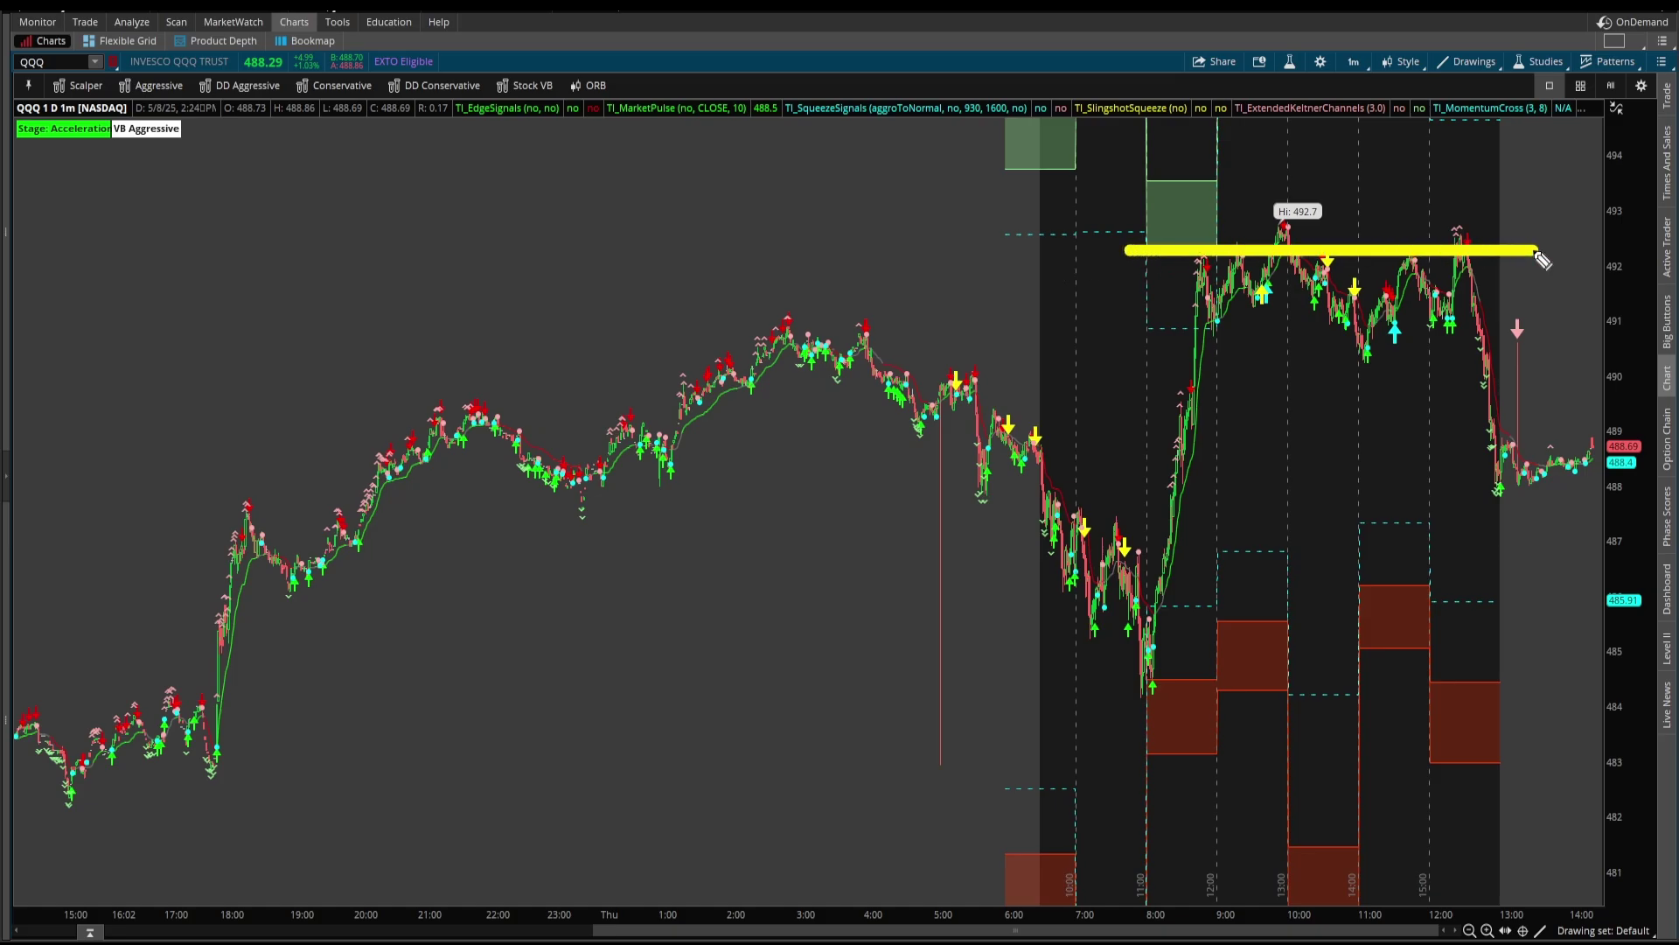
mouse_move(1339, 191)
mouse_down()
mouse_move(1269, 194)
mouse_move(1325, 230)
mouse_move(1338, 215)
mouse_up()
drag(1107, 181, 1399, 181)
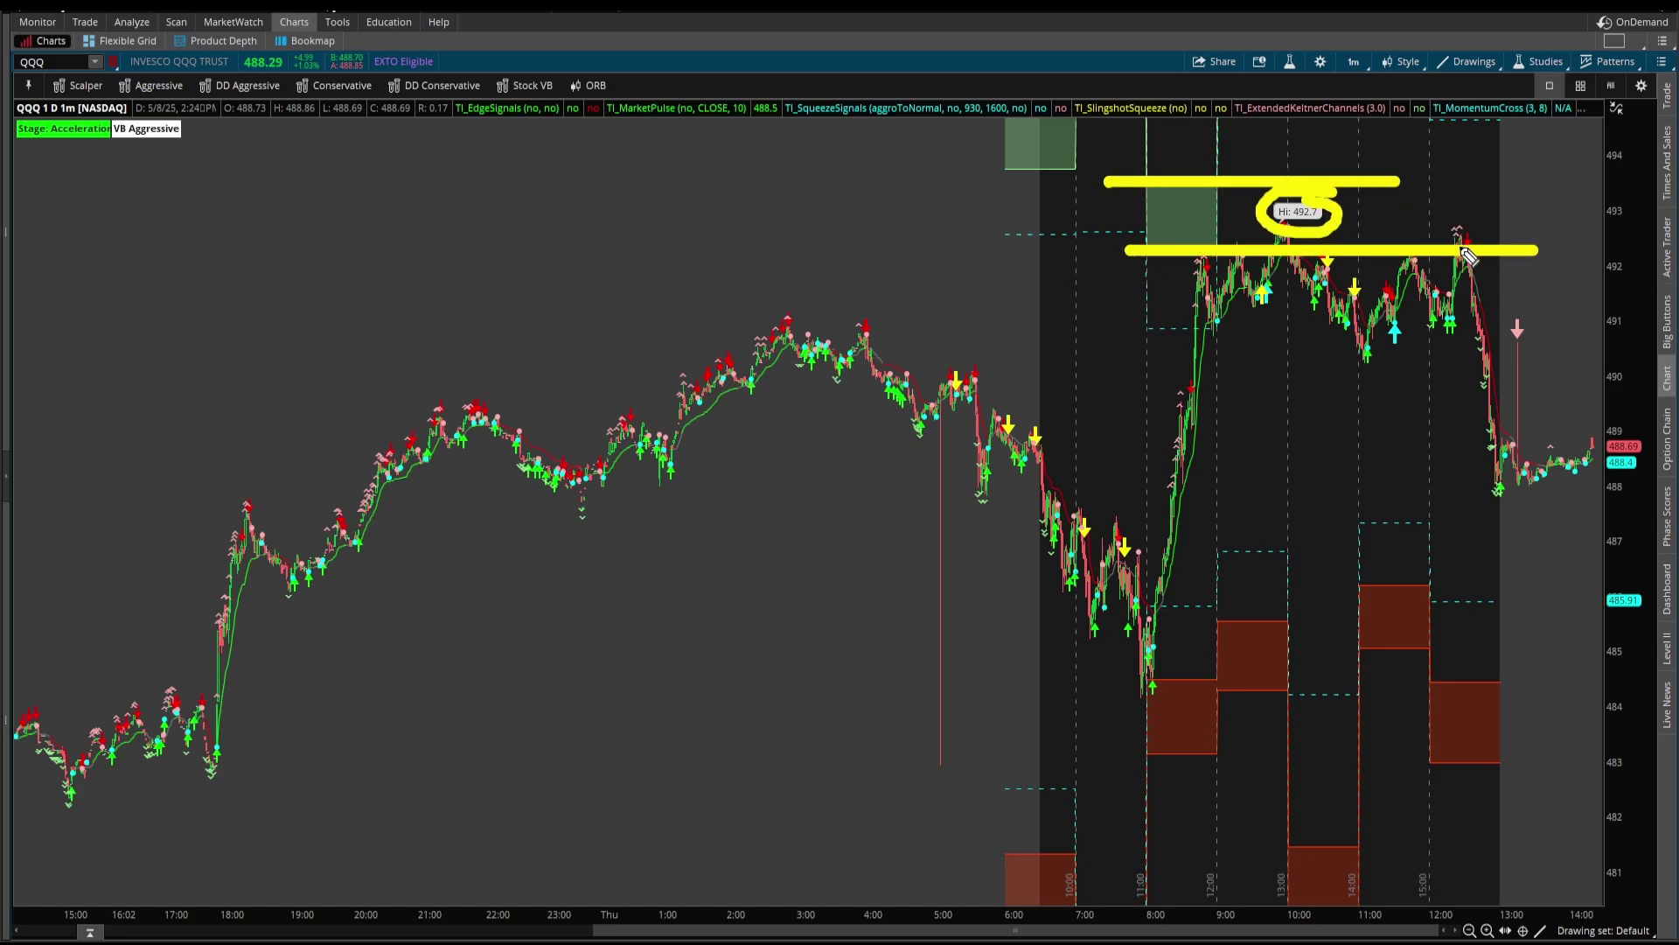
mouse_move(1303, 258)
mouse_down()
mouse_move(1426, 293)
mouse_move(1526, 474)
mouse_up()
drag(1544, 437, 1531, 464)
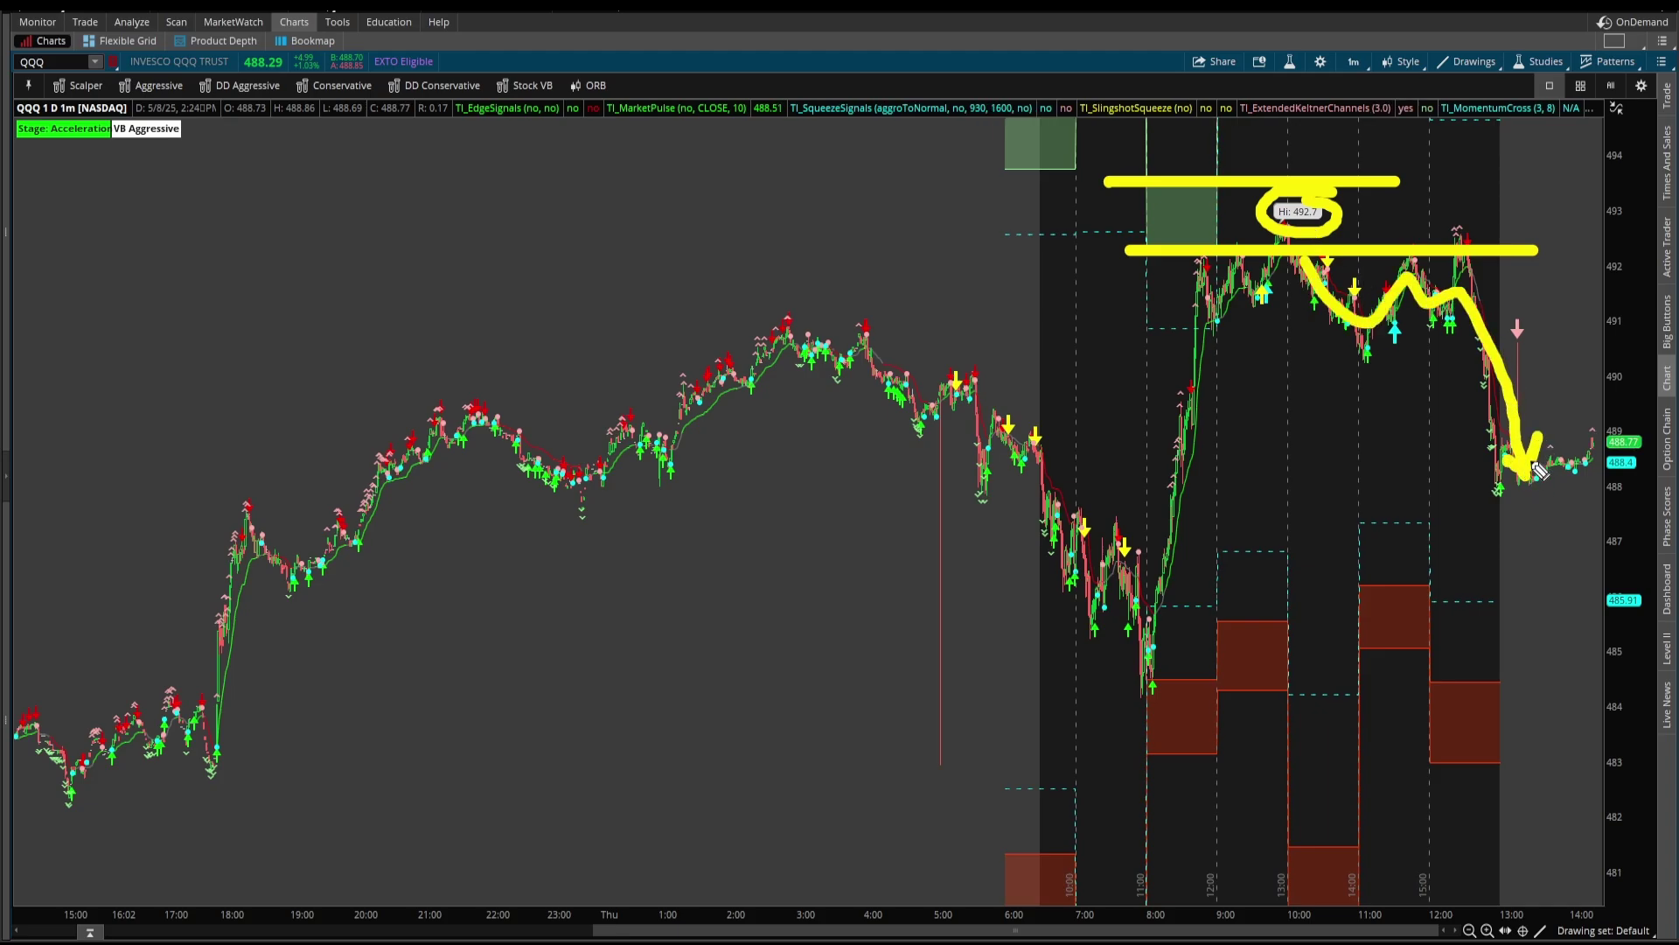
key(e)
Draw a bracket labelled 1 beside the green zone and a longer bracket labelled 3 below it.
mouse_move(1308, 175)
mouse_down()
mouse_move(1350, 175)
mouse_move(1328, 255)
mouse_up()
mouse_move(1395, 210)
mouse_down()
mouse_move(1362, 210)
mouse_move(1439, 223)
mouse_up()
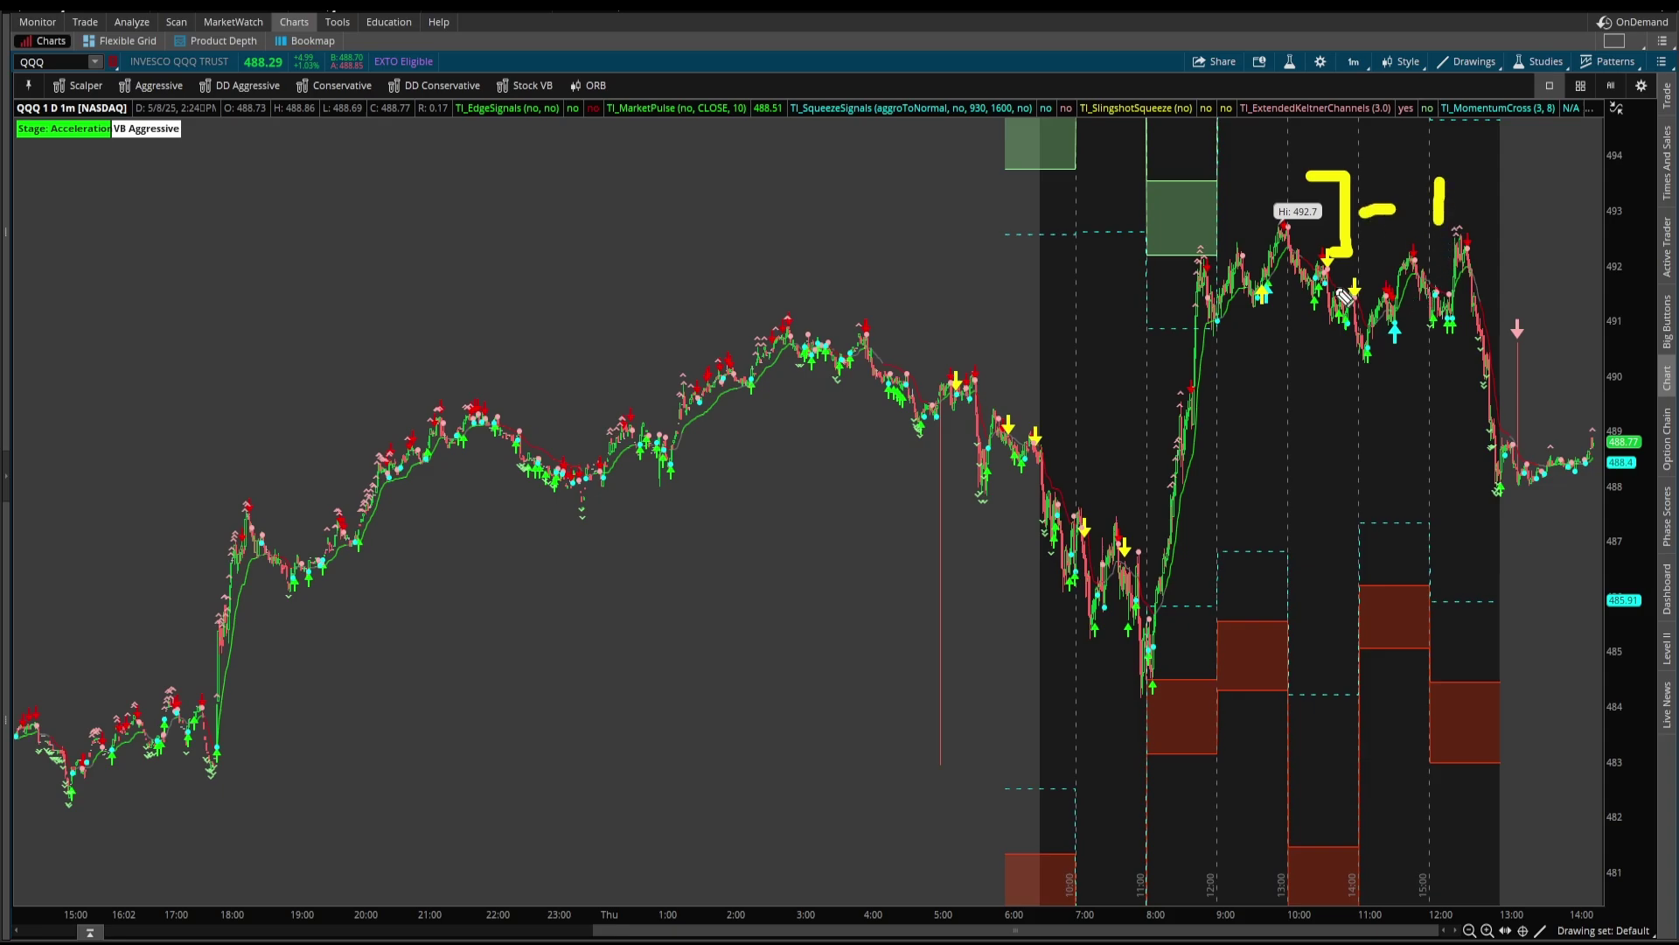
mouse_move(1328, 262)
mouse_down()
mouse_move(1360, 445)
mouse_move(1321, 441)
mouse_up()
drag(1397, 360, 1369, 362)
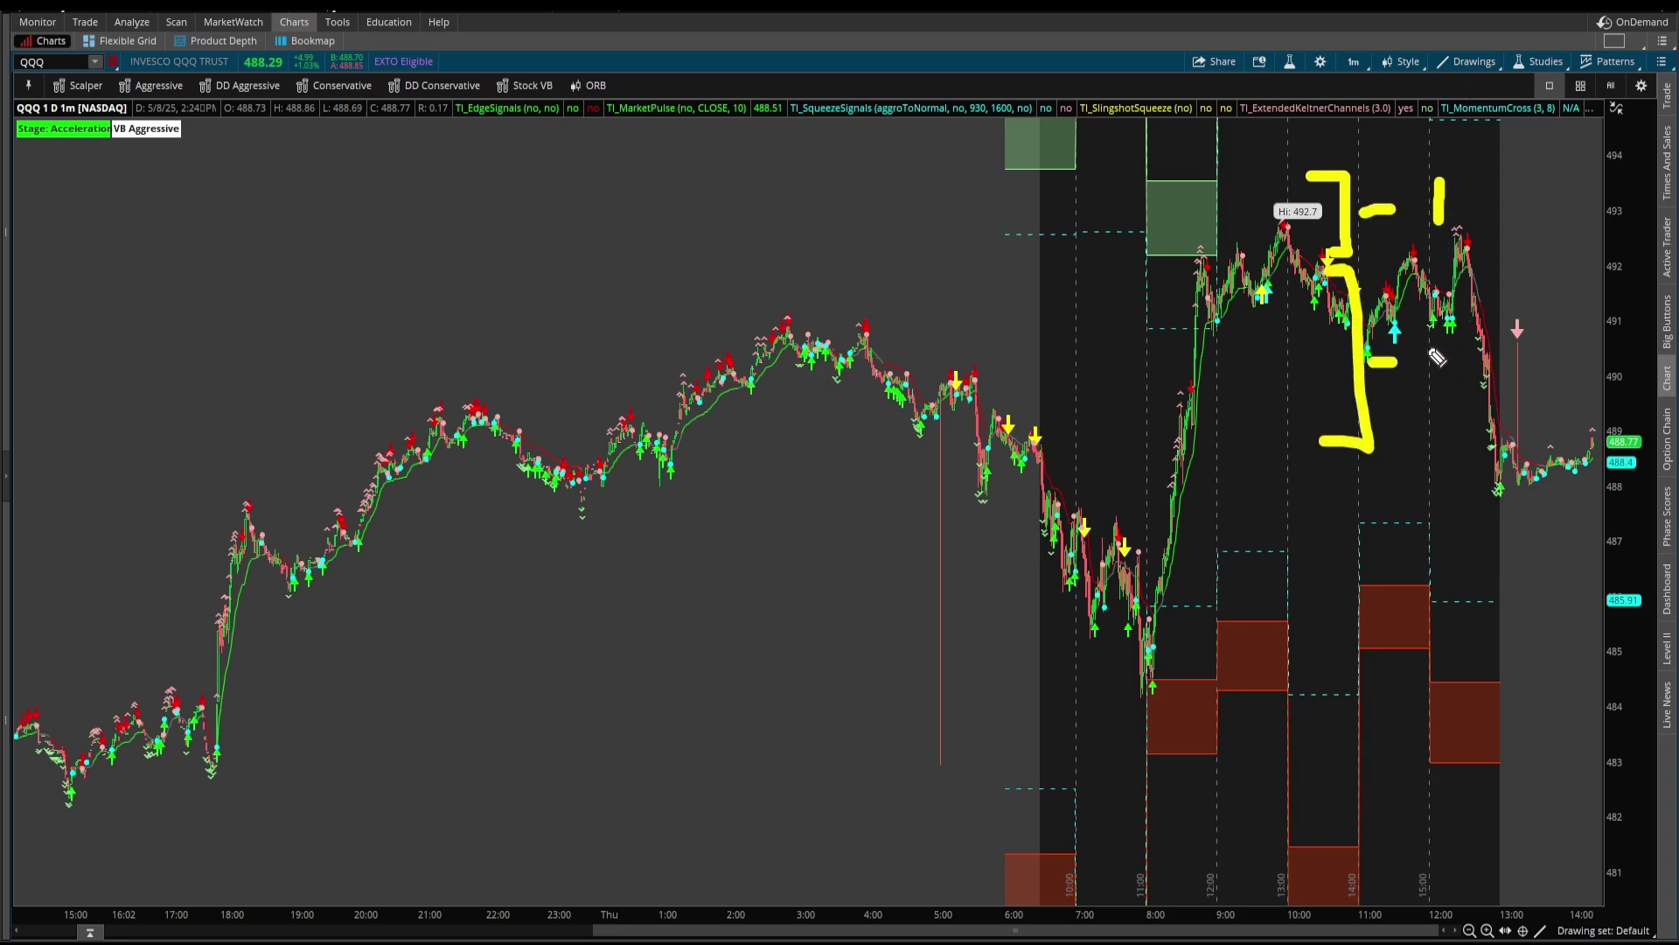
drag(1430, 346, 1431, 390)
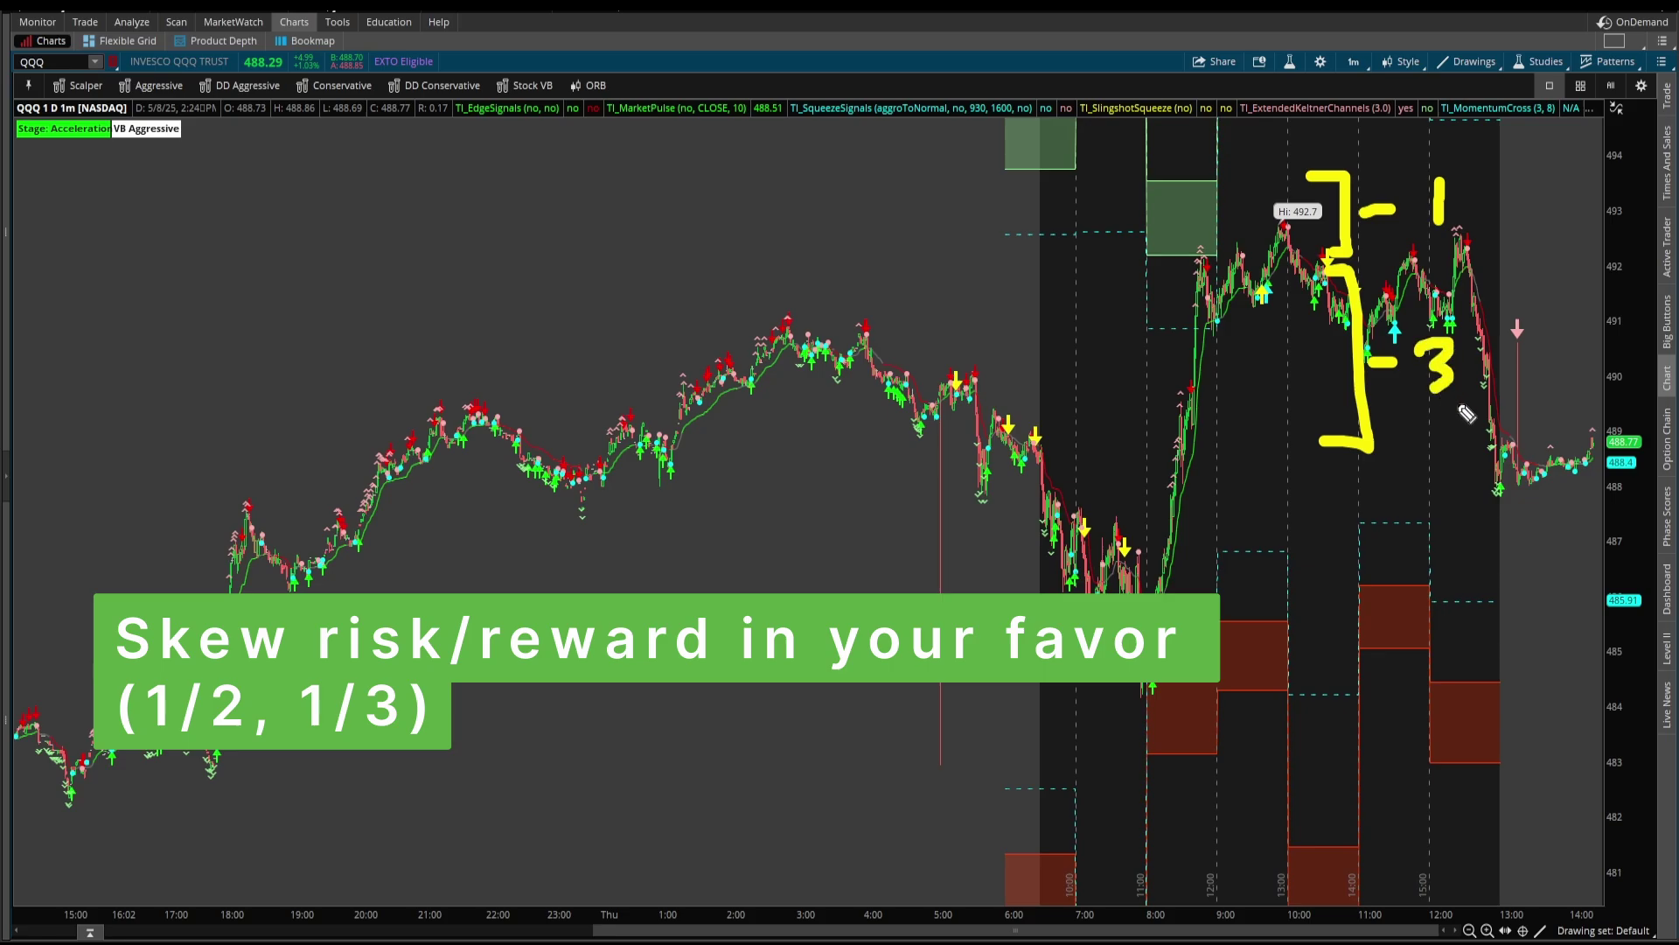
Circle the bracketed area, point an arrow into it, draw lines near 491 and 493.5, and underline the 1 and 3.
mouse_move(1504, 199)
mouse_down()
mouse_move(1369, 567)
mouse_move(1456, 230)
mouse_up()
drag(866, 448, 1137, 387)
drag(1048, 369, 1168, 446)
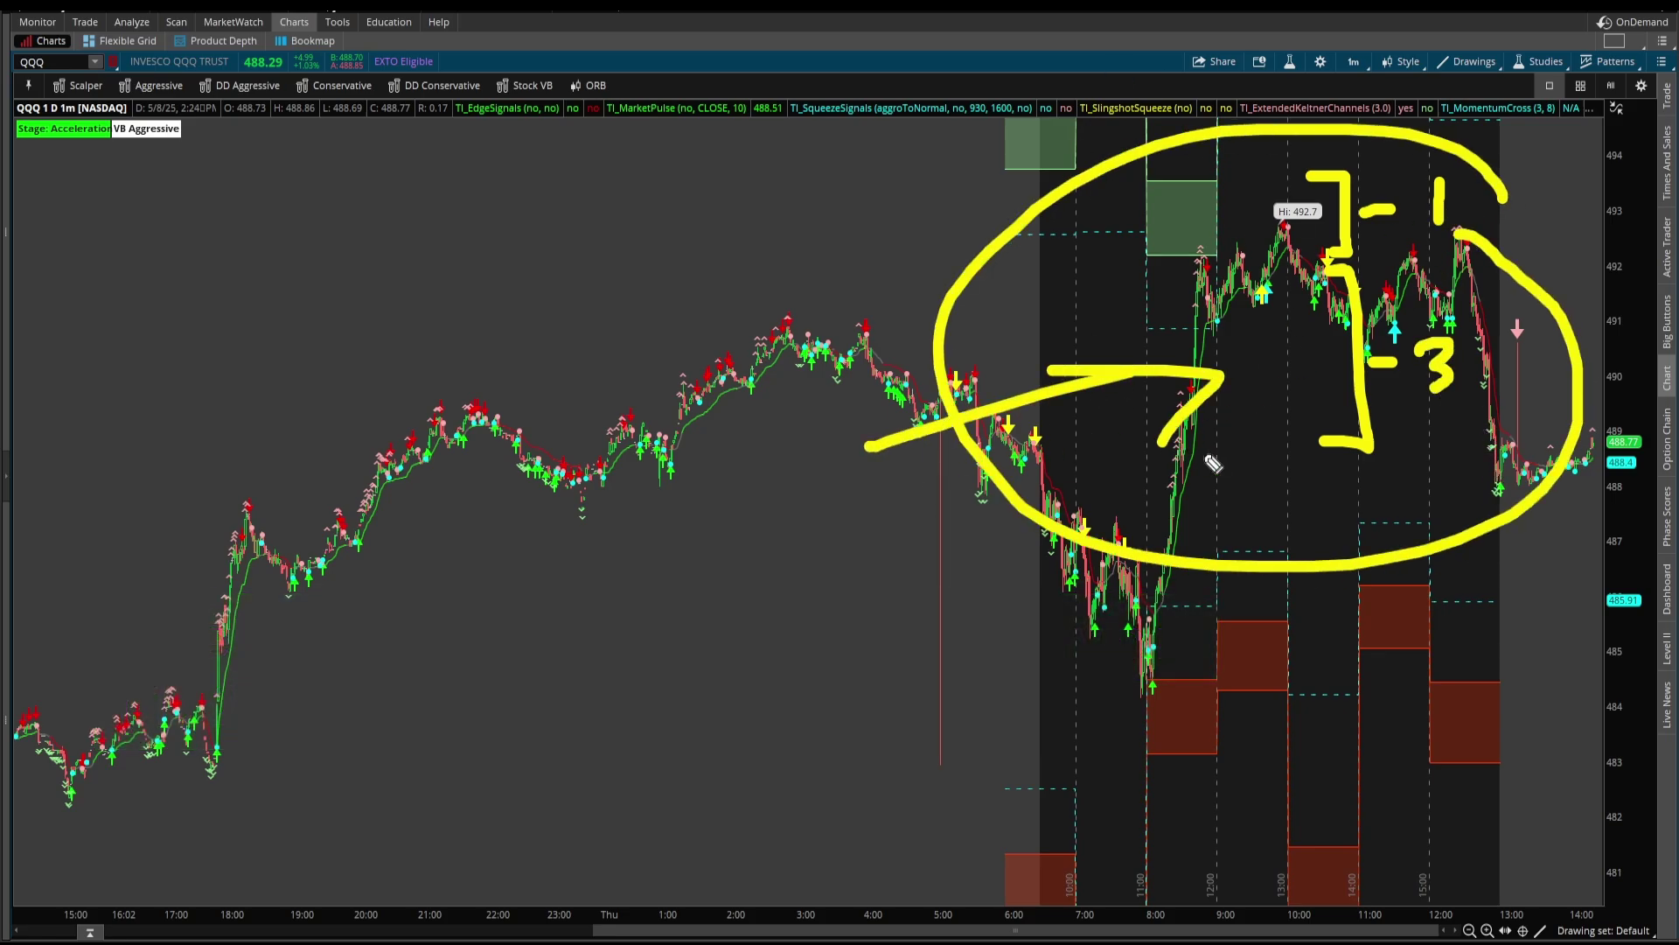
drag(1085, 325, 1285, 326)
drag(1146, 175, 1257, 176)
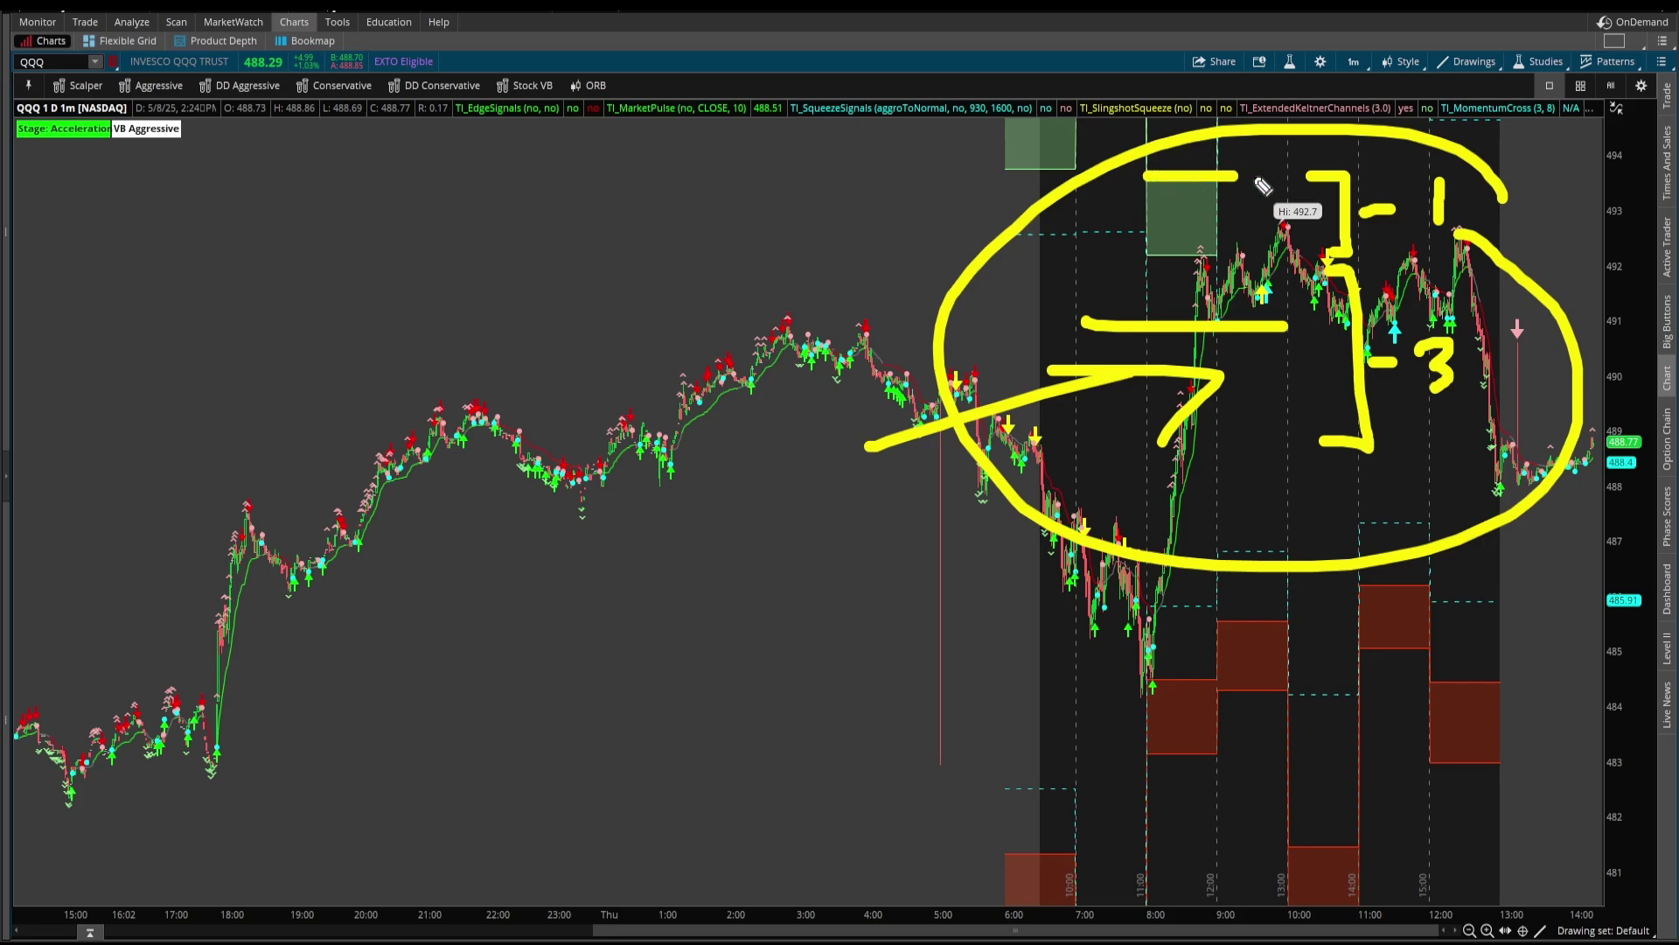
drag(1415, 237, 1445, 234)
drag(1424, 407, 1454, 406)
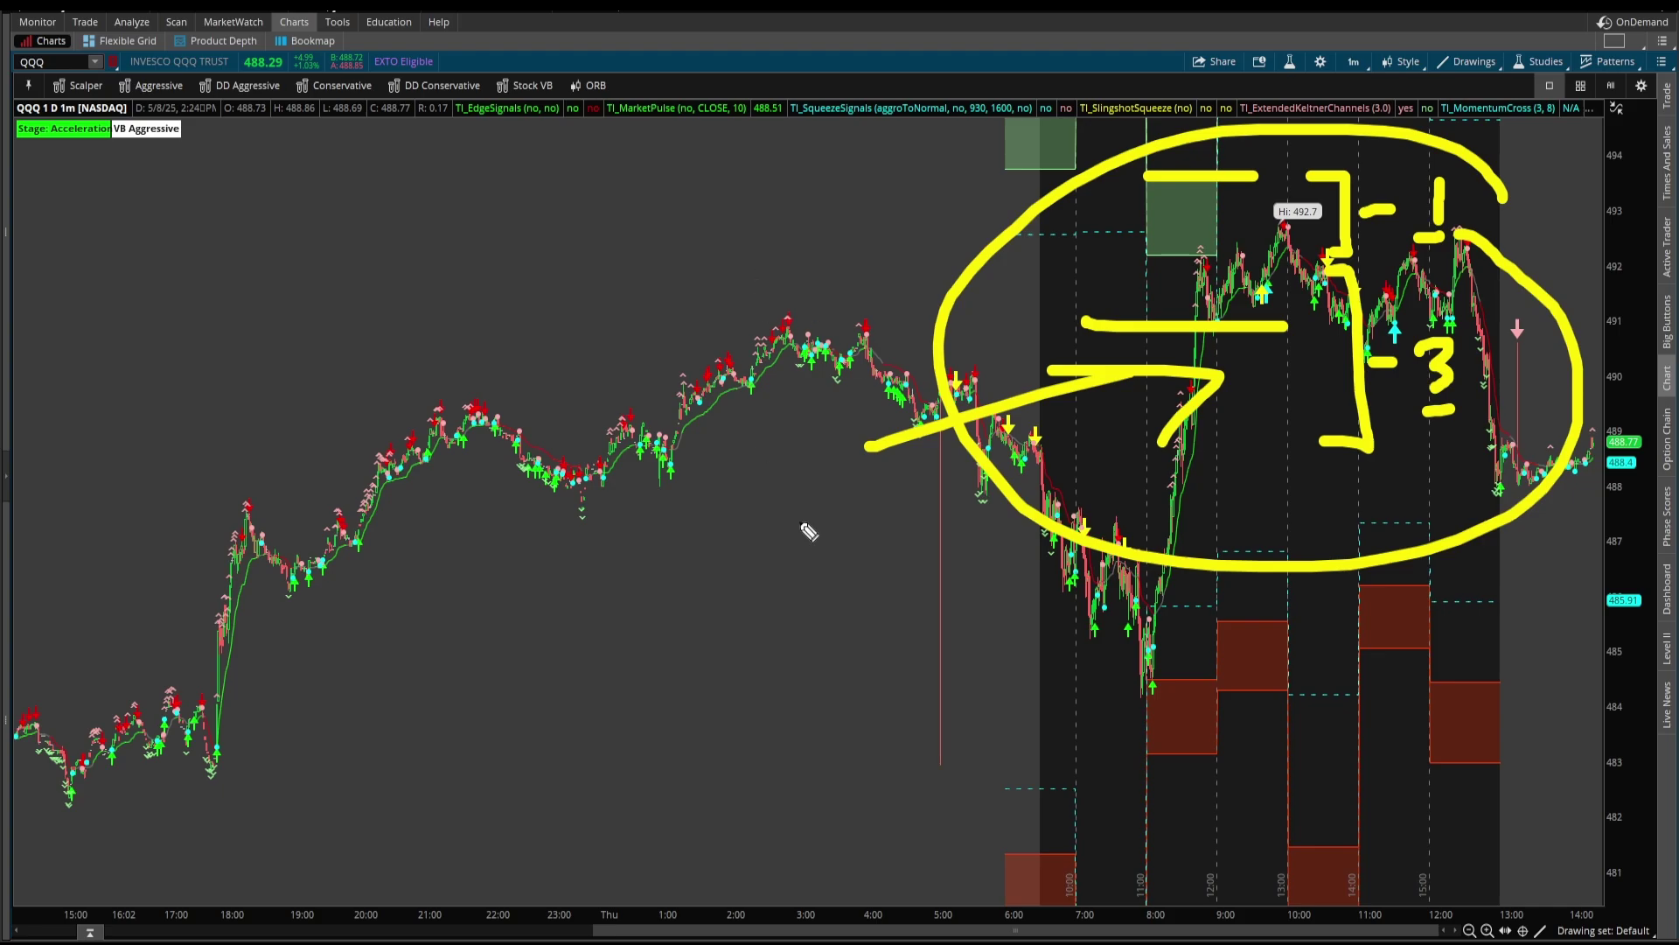
Write a double-underlined "Prob" with an arrow to the 3, mark the final drop with an arrow, and clear all annotations.
mouse_move(652, 534)
mouse_down()
mouse_move(665, 596)
mouse_move(666, 555)
mouse_up()
mouse_move(773, 583)
mouse_down()
mouse_move(787, 541)
mouse_move(825, 542)
mouse_up()
mouse_move(851, 504)
mouse_down()
mouse_move(859, 537)
mouse_move(901, 549)
mouse_up()
drag(700, 645, 892, 580)
mouse_move(691, 667)
mouse_down()
mouse_move(857, 620)
mouse_move(1285, 560)
mouse_move(1439, 438)
mouse_move(1442, 472)
mouse_up()
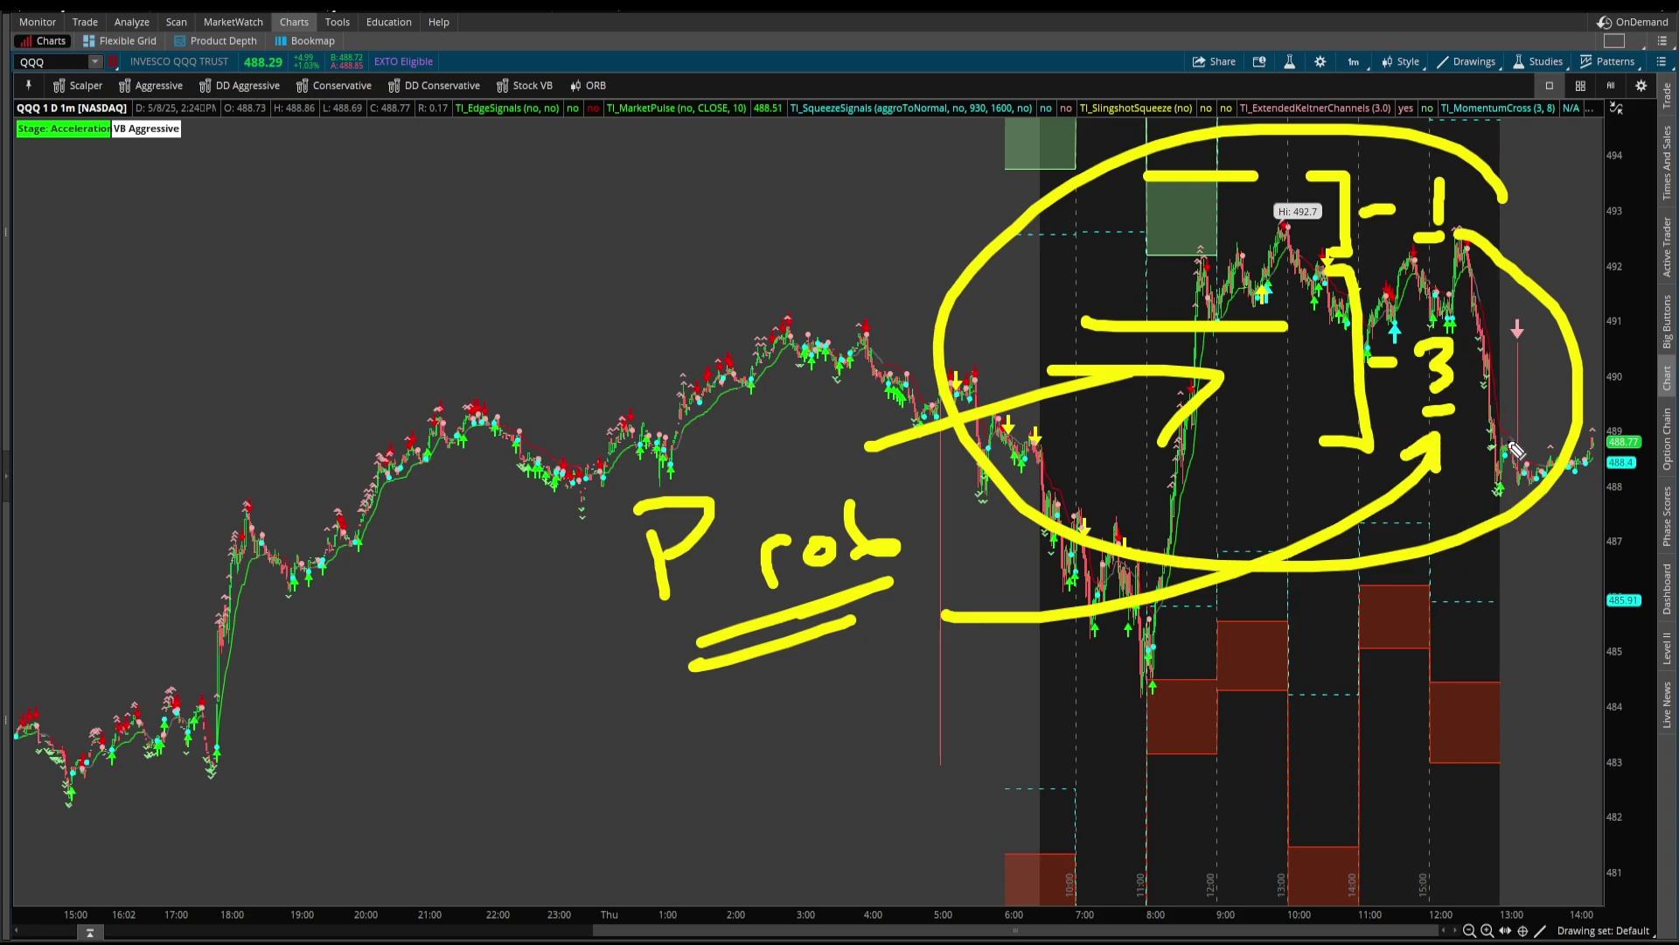
drag(1466, 296, 1544, 500)
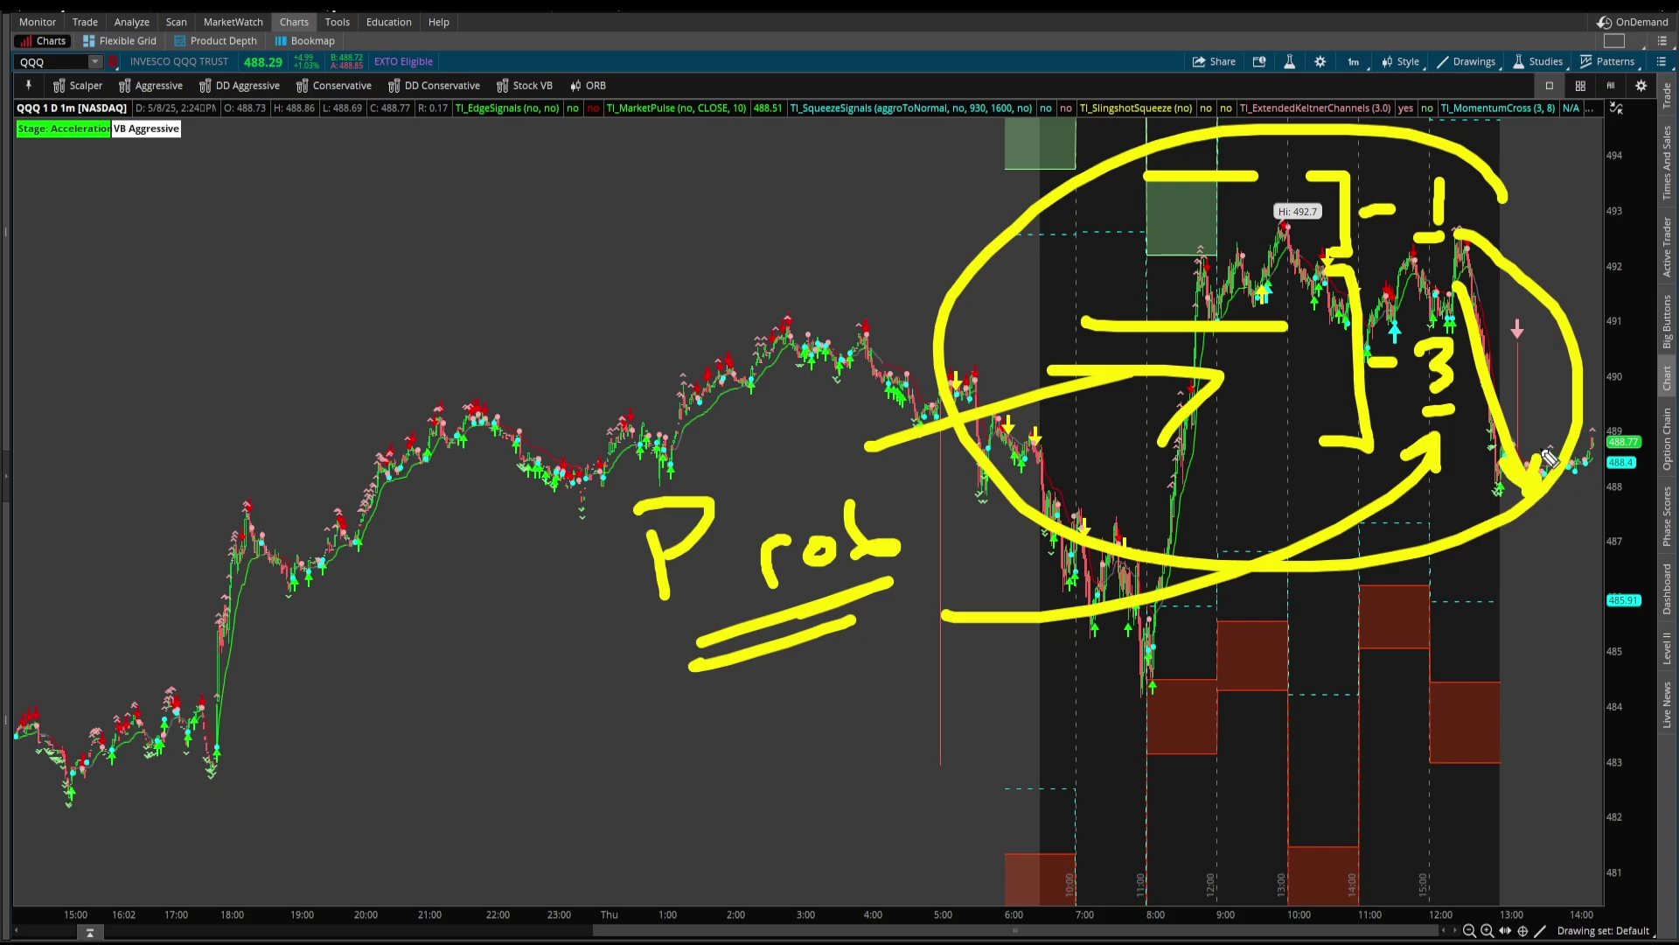
key(Escape)
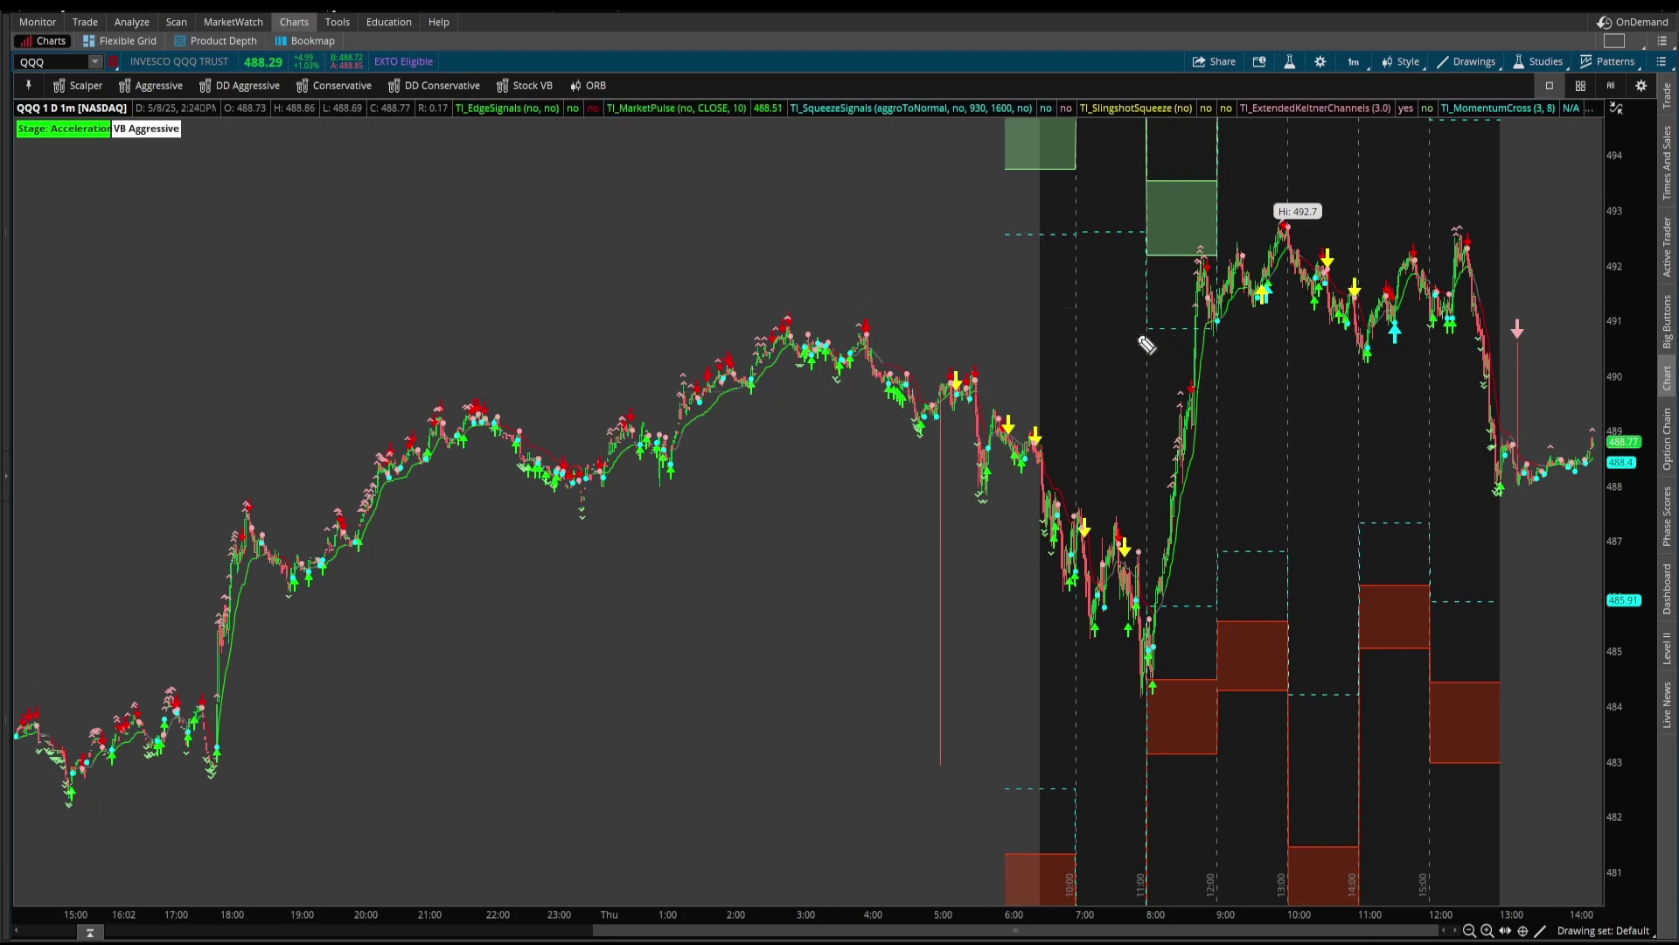
Draw a line along the dashed level near 491, mark the path from the green zone, and clear the drawings.
drag(1136, 335, 1481, 338)
mouse_move(1098, 185)
mouse_down()
mouse_move(1404, 184)
mouse_move(1491, 378)
mouse_up()
drag(1592, 271, 1557, 280)
key(Escape)
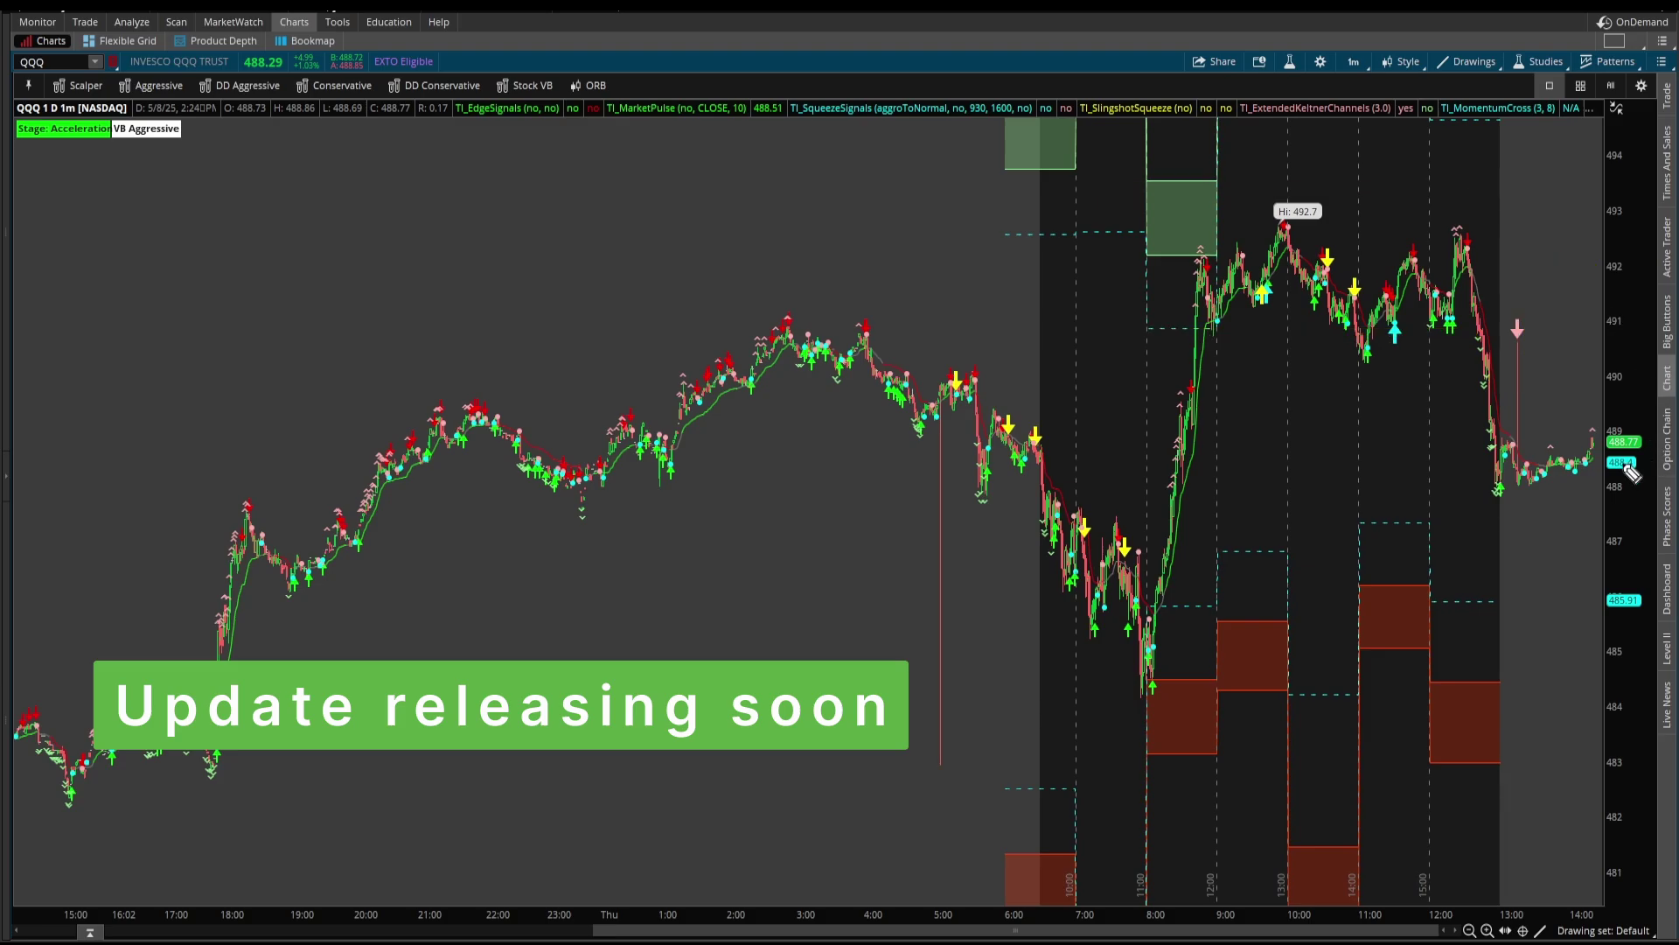